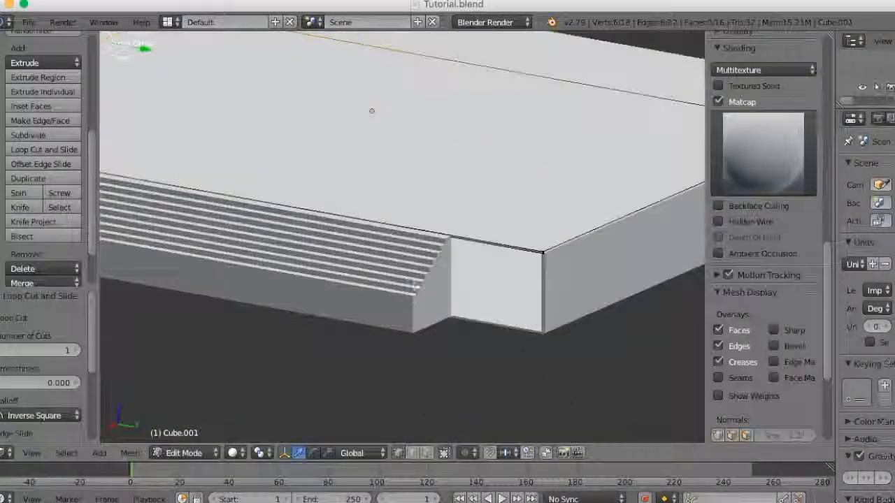
middle_click_drag(371, 109, 479, 408)
scroll(443, 305, "up", 5)
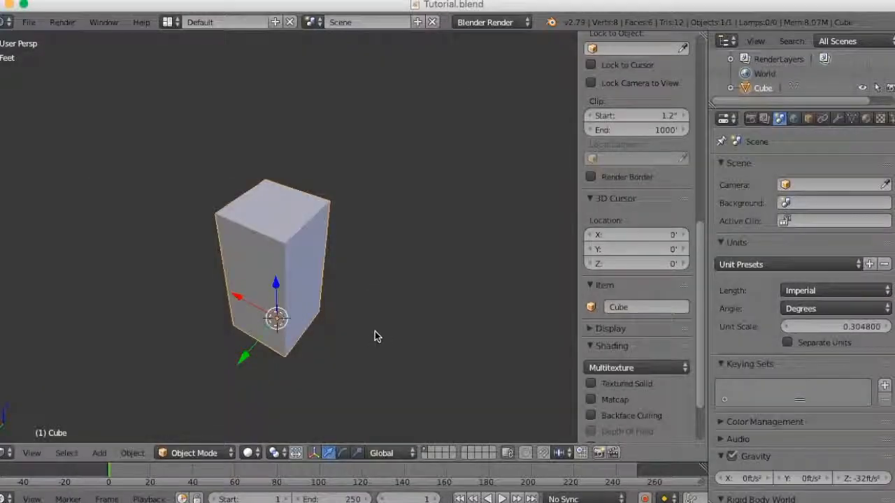
middle_click_drag(373, 335, 364, 283)
scroll(425, 267, "up", 3)
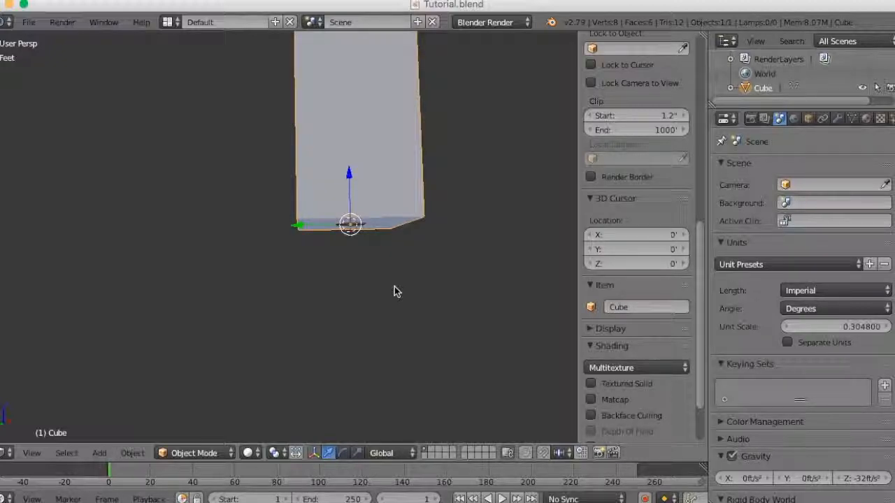
- Try to move the tall box 20 units up along the Z axis
key("n")
scroll(394, 292, "down", 3)
middle_click_drag(400, 255, 454, 311)
scroll(406, 271, "up", 3)
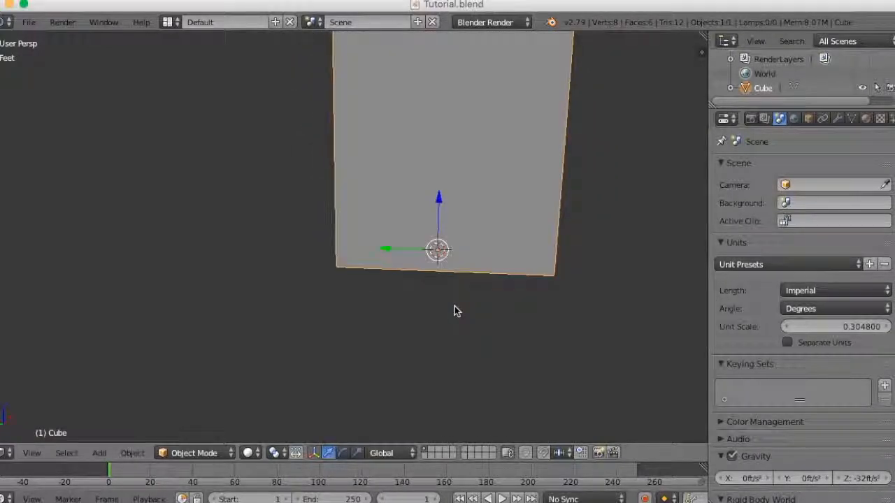
scroll(455, 306, "down", 3)
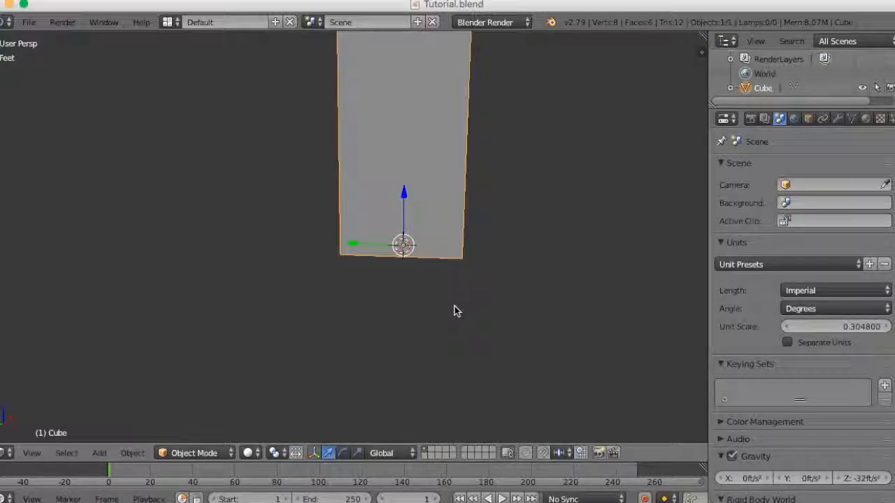
key("g")
key("z")
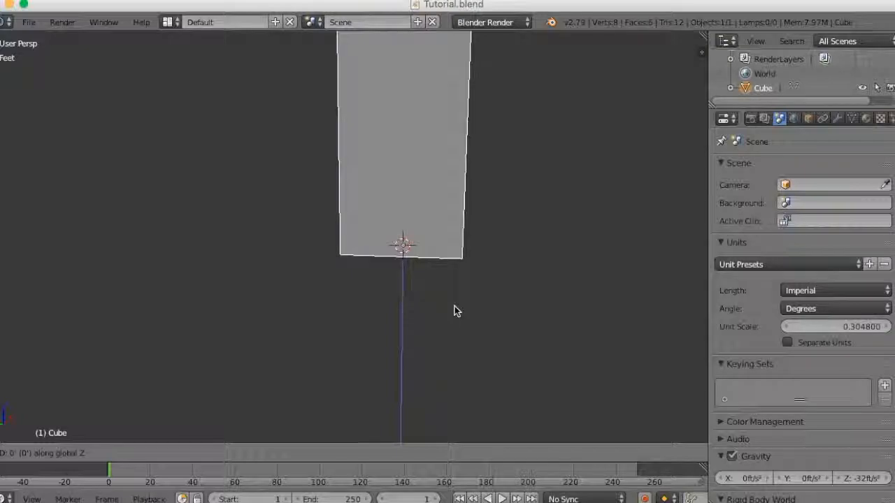
type("20")
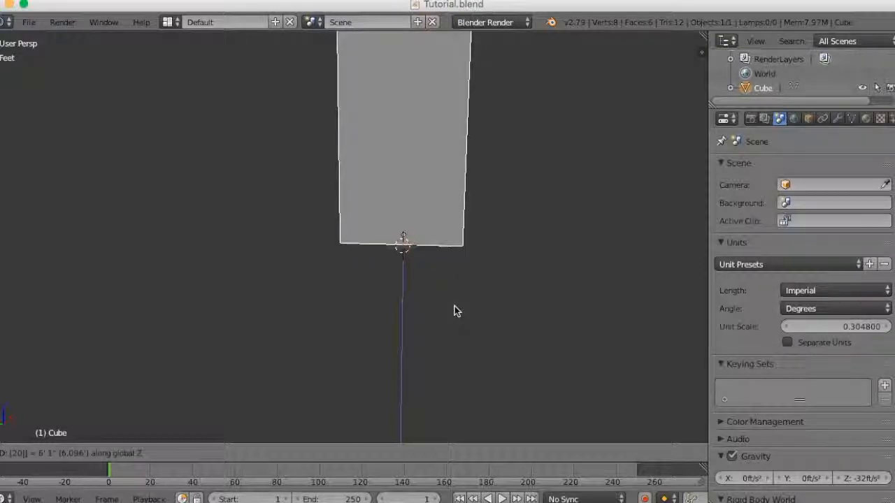
left_click(510, 259)
- Set the tall box's Z location to 20 ft
key("n")
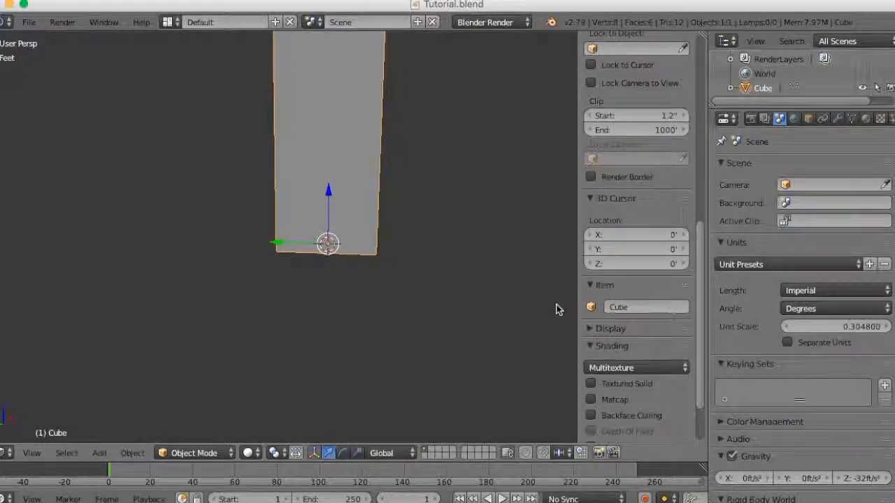
scroll(620, 223, "up", 12)
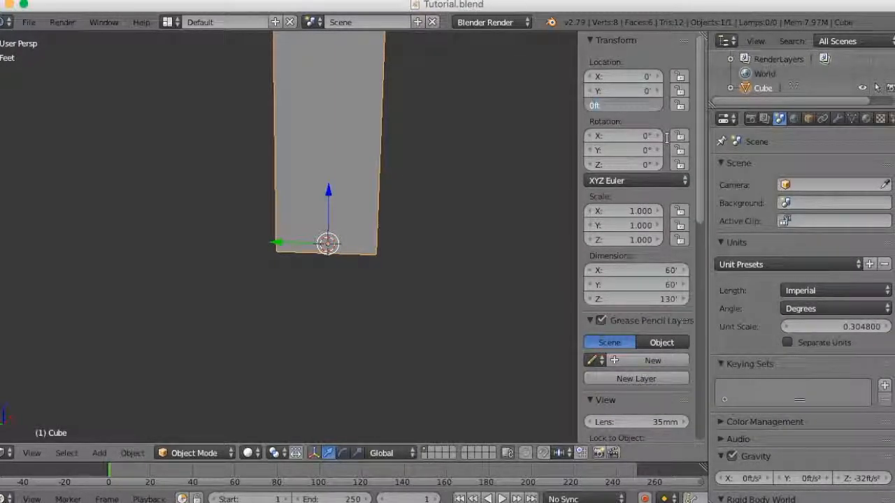
key("Return")
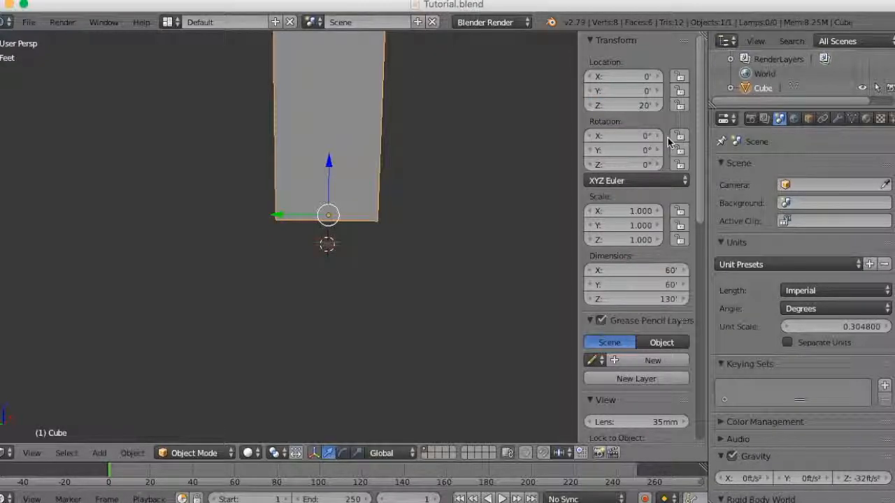
- Add a mesh cube at the 3D cursor beneath the raised tall box
middle_click_drag(312, 219, 322, 235)
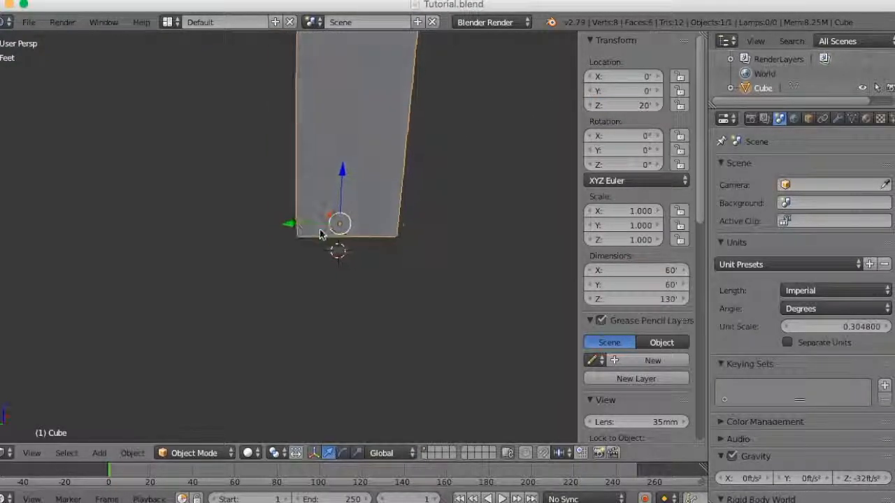
scroll(368, 257, "up", 6)
middle_click_drag(365, 258, 396, 250)
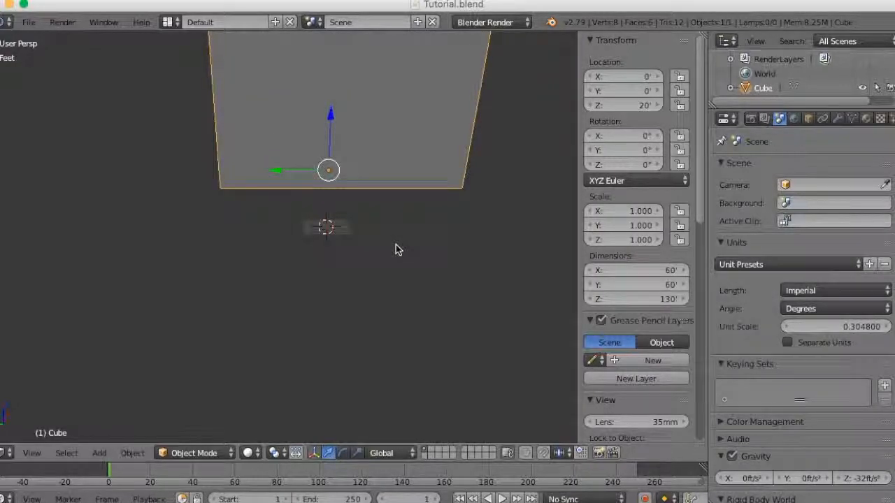
middle_click_drag(392, 250, 343, 252)
key("shift+a")
mouse_move(343, 248)
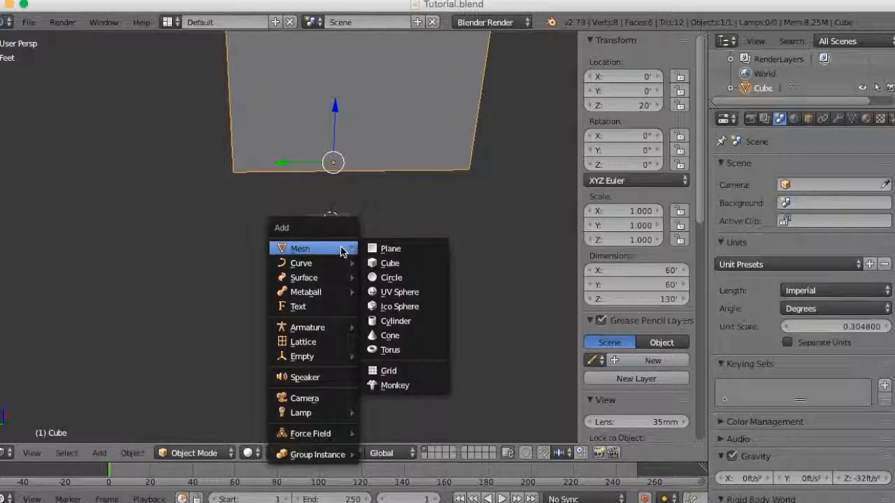
left_click(389, 263)
middle_click_drag(426, 249, 349, 305)
key("Home")
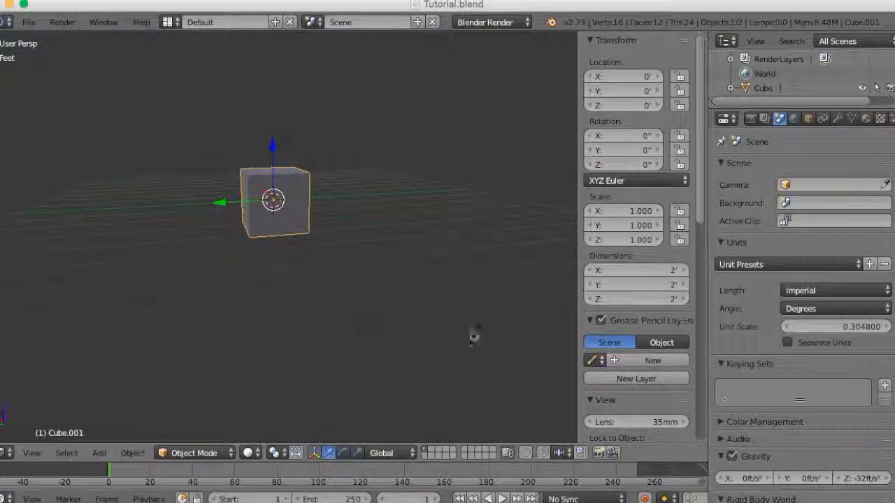
- Set the new cube's Z dimension to 3 in to make a thin slab
left_click(645, 303)
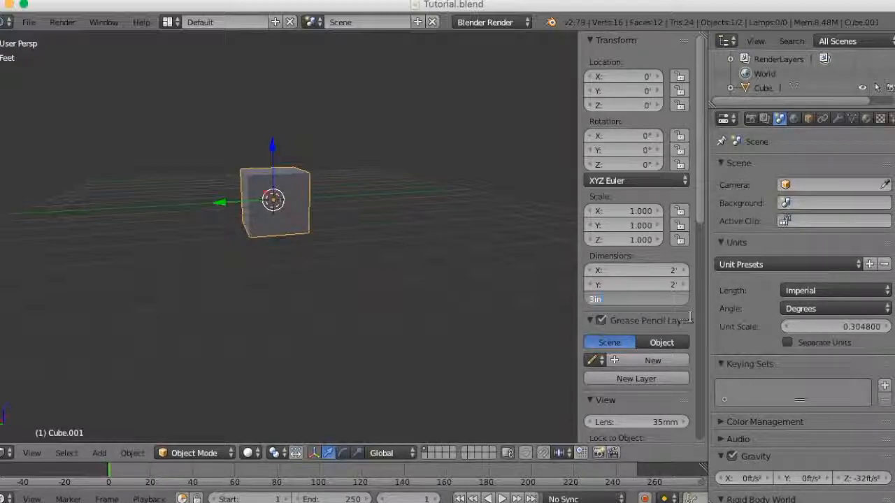
key("Return")
scroll(328, 280, "up", 6)
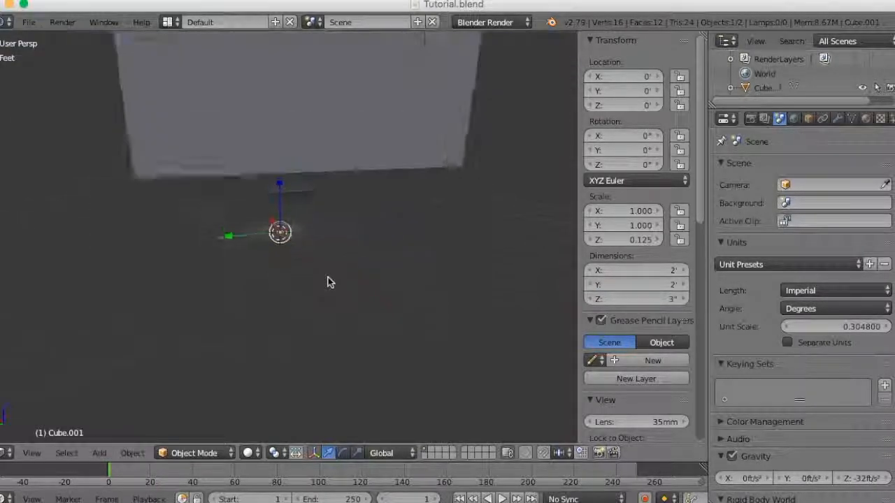
mouse_move(343, 284)
middle_mouse_down()
mouse_move(347, 264)
mouse_move(355, 286)
mouse_move(342, 293)
mouse_move(448, 328)
mouse_move(338, 300)
middle_mouse_up()
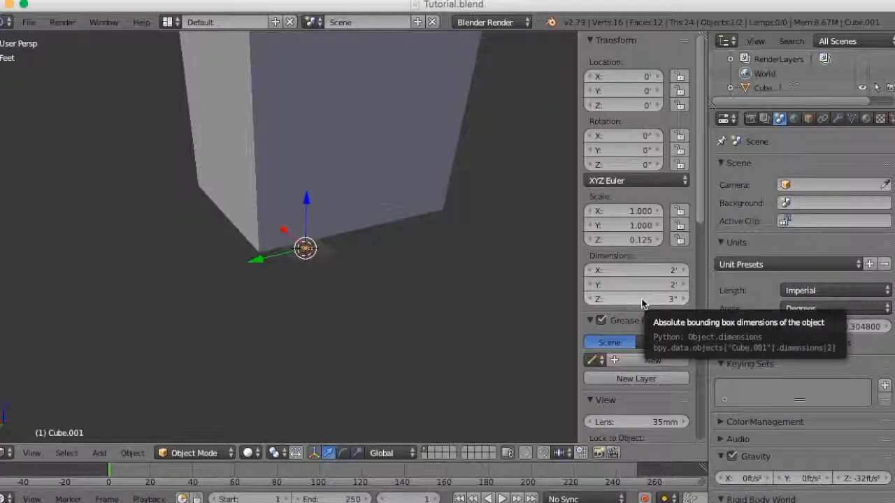
- Set the thin slab's X dimension to 80 ft and its Y dimension to 100 ft
left_click(644, 272)
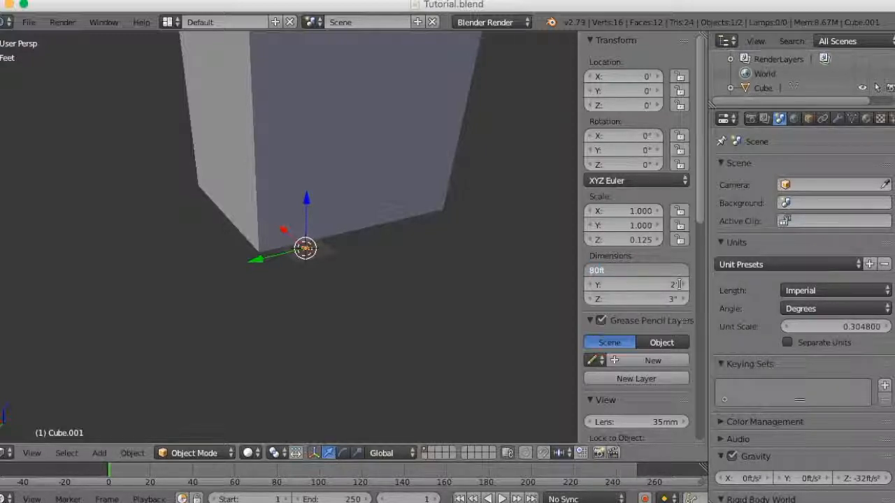
key("Return")
middle_click_drag(309, 304, 398, 315)
left_click(655, 285)
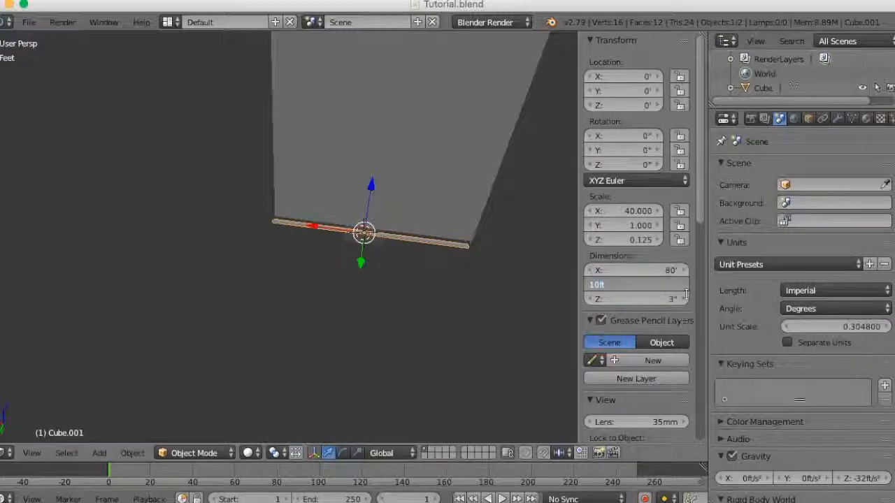
type("100ft")
key("Return")
- Show the slab and tall box from the top in orthographic projection with wireframe shading
middle_click_drag(149, 248, 38, 462)
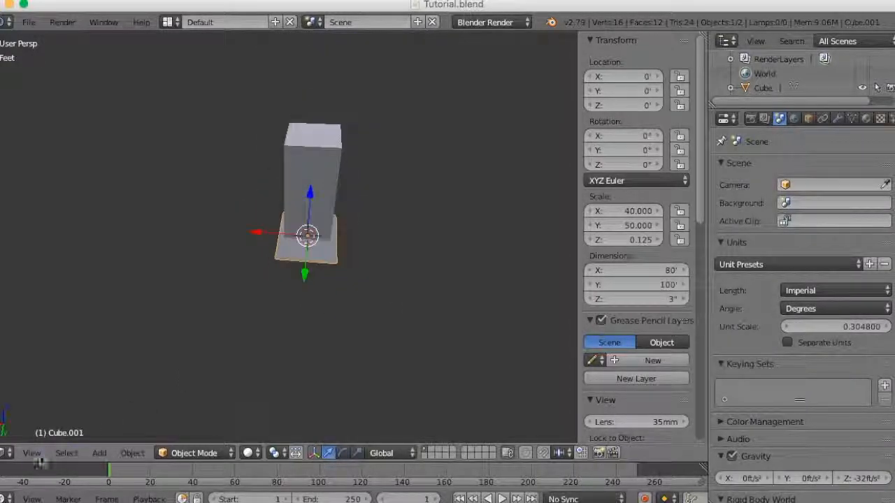
left_click(32, 453)
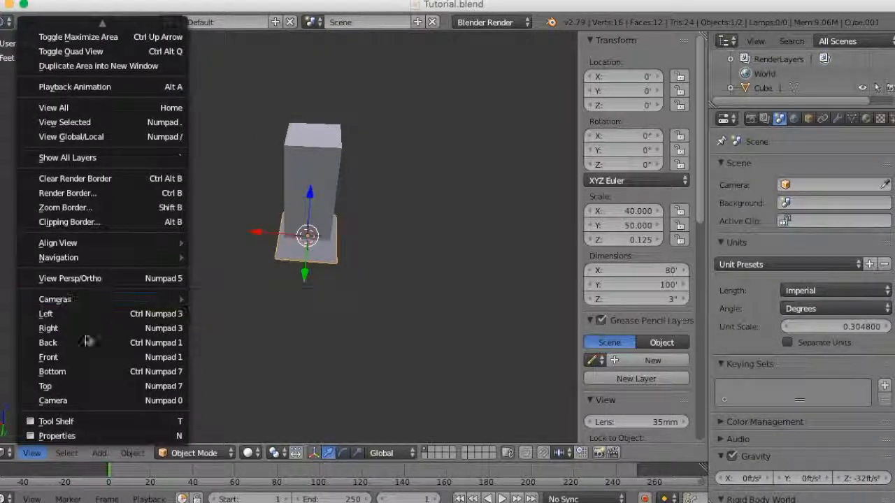
left_click(84, 389)
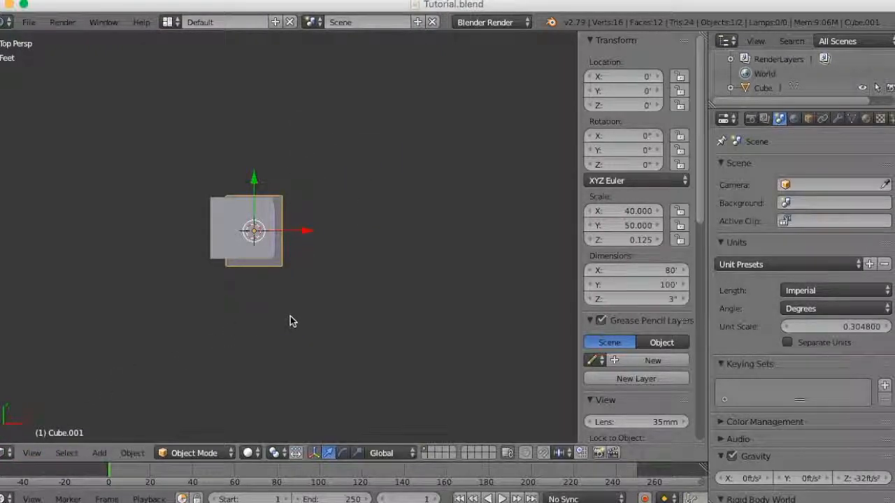
left_click(32, 453)
left_click(124, 277)
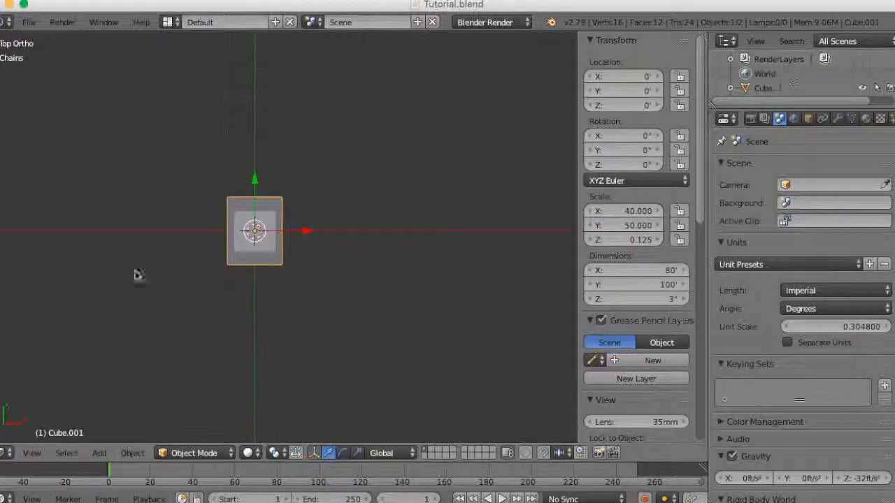
scroll(329, 256, "up", 3)
key("z")
scroll(329, 252, "up", 4)
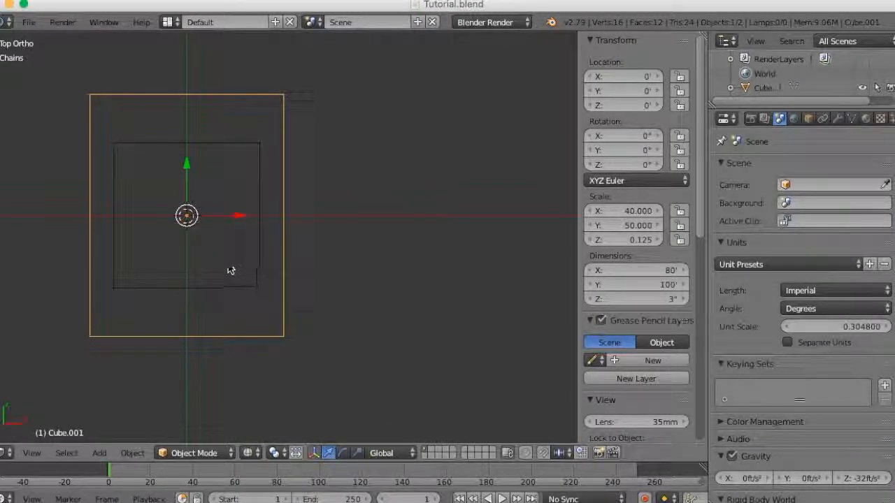
middle_click_drag(226, 265, 343, 293, "shift")
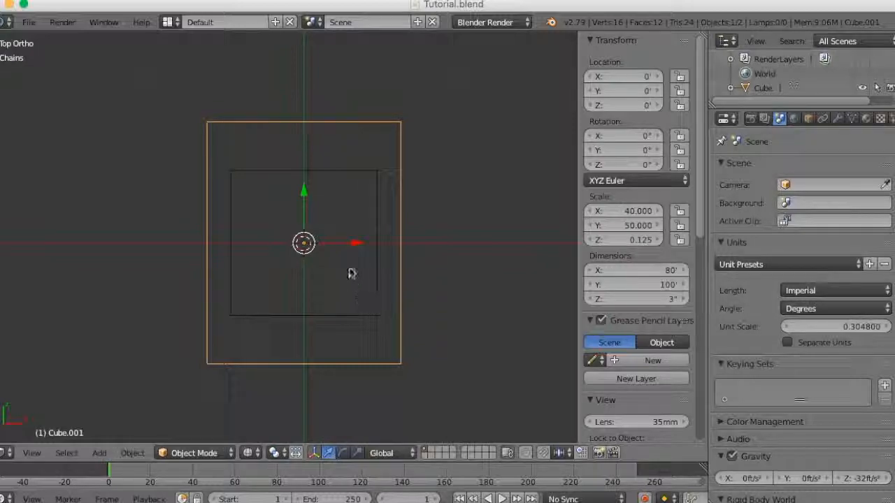
- Move the slab about 20 ft along negative Y to align its rear edge with the tall box, and return to solid shading
left_click_drag(305, 195, 307, 241)
scroll(369, 238, "up", 8)
scroll(369, 238, "down", 3)
scroll(358, 266, "up", 5)
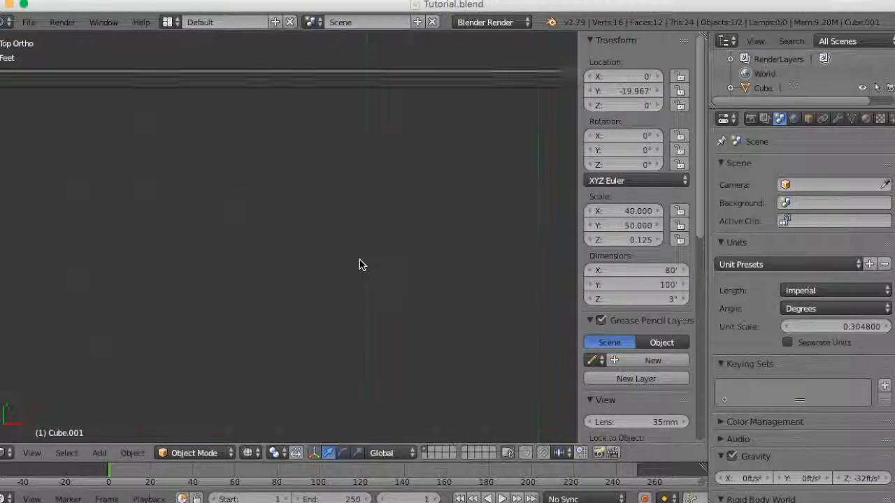
scroll(364, 271, "down", 6)
middle_click_drag(364, 271, 320, 197)
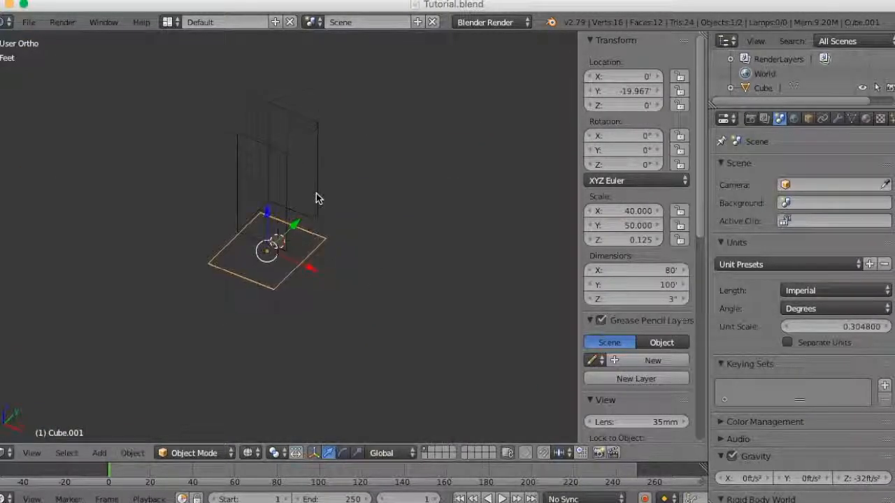
key("z")
- Duplicate the slab upward along Z and set the copy's Z location to 20 ft
mouse_move(370, 282)
middle_mouse_down()
mouse_move(342, 233)
mouse_move(347, 254)
mouse_move(406, 264)
mouse_move(384, 235)
mouse_move(333, 232)
mouse_move(365, 258)
mouse_move(345, 270)
middle_mouse_up()
scroll(343, 257, "up", 3)
key("shift+d")
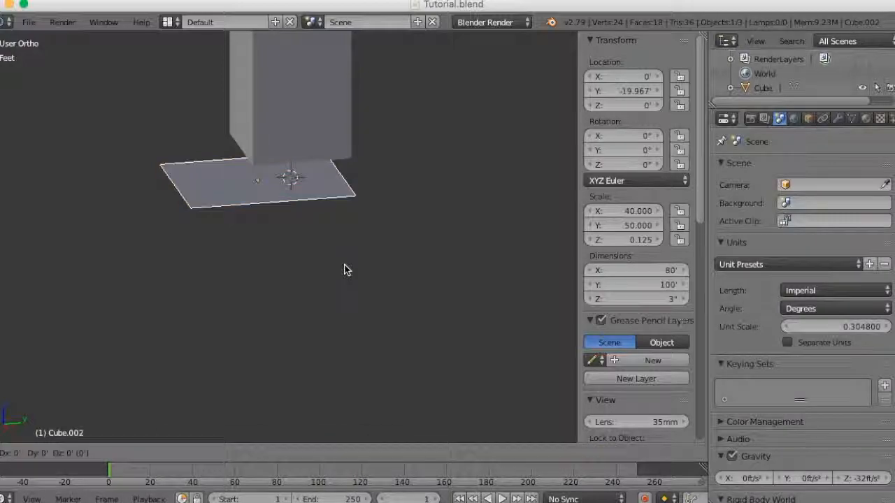
key("z")
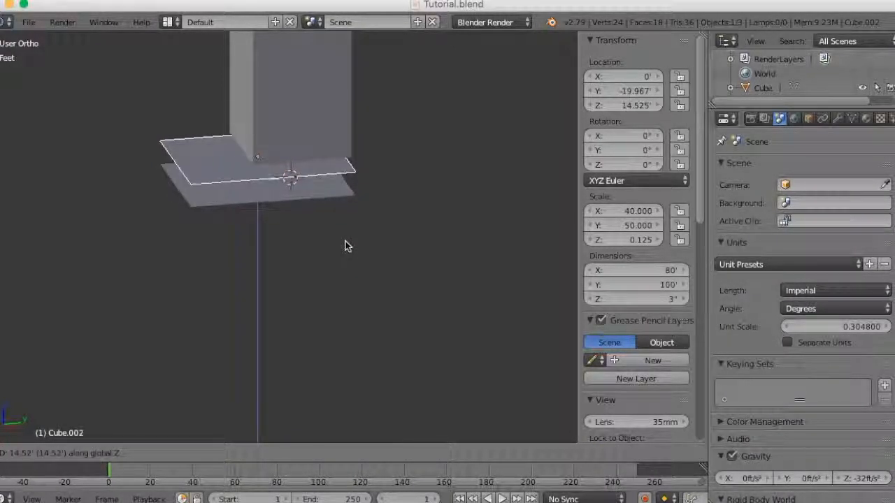
left_click(345, 238)
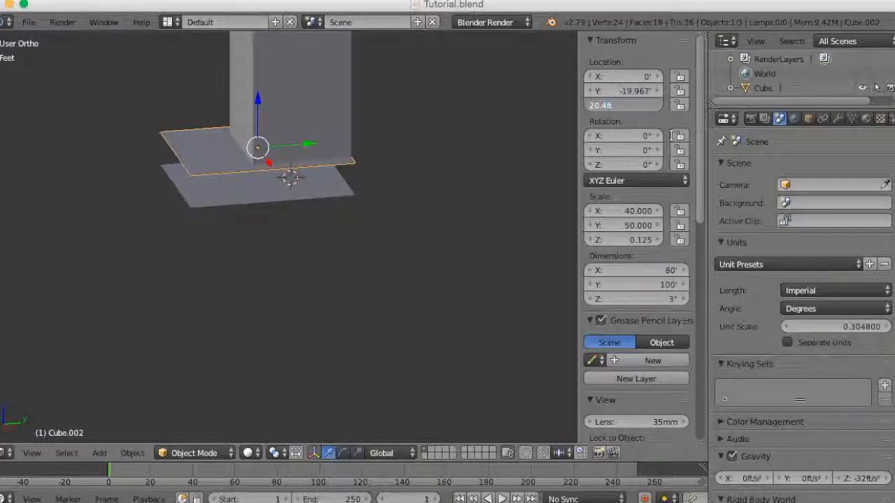
key("Return")
- Duplicate the original slab downward along Z and set the copy's Z location to -10 ft
middle_click_drag(254, 229, 272, 214)
right_click(235, 185)
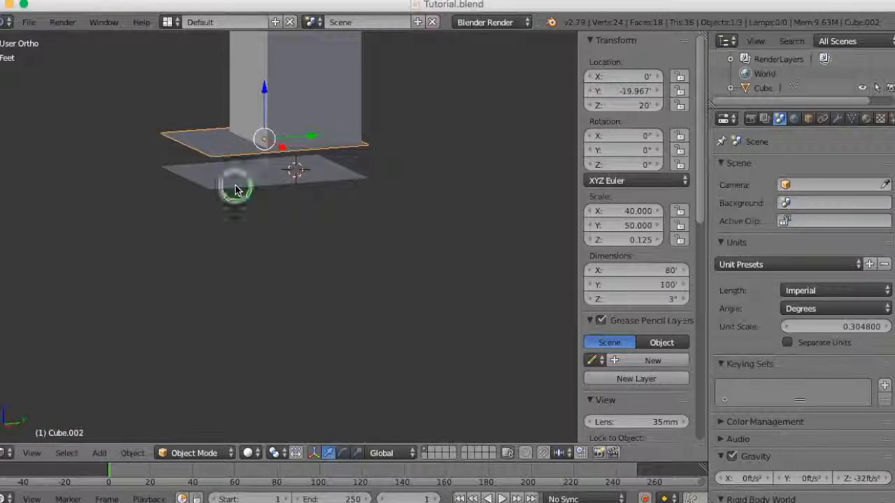
key("shift+d")
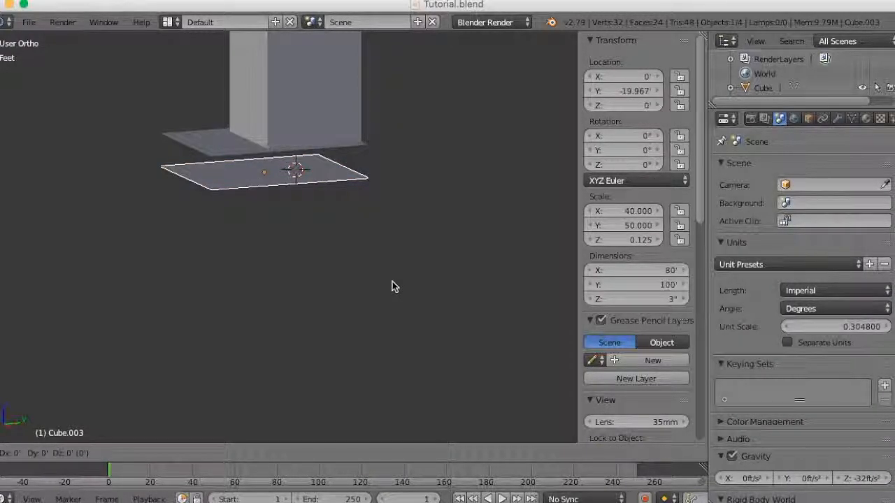
key("z")
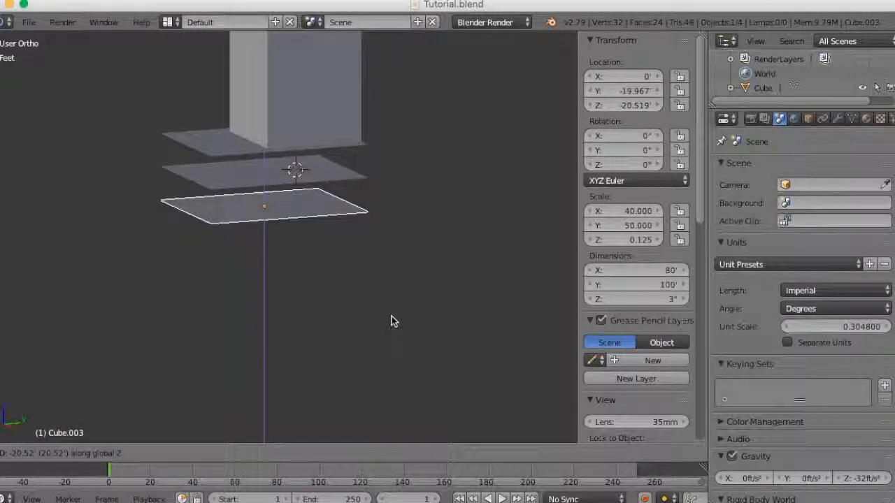
left_click(396, 312)
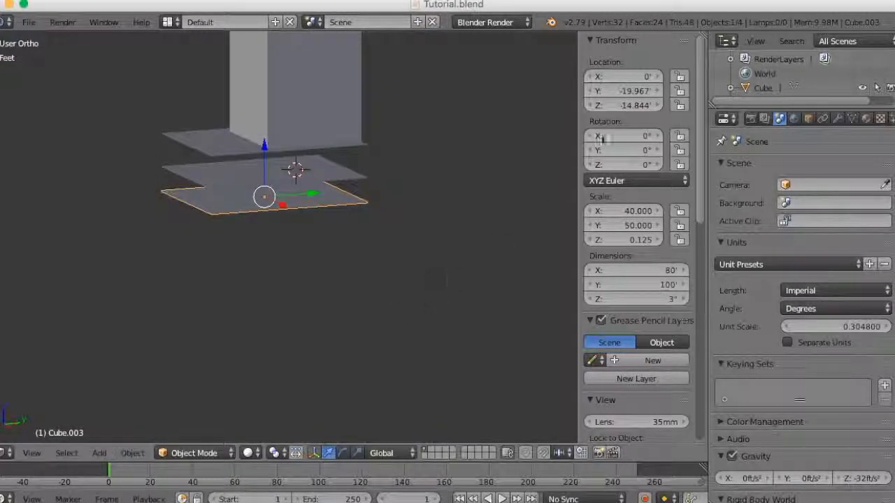
double_click(627, 106)
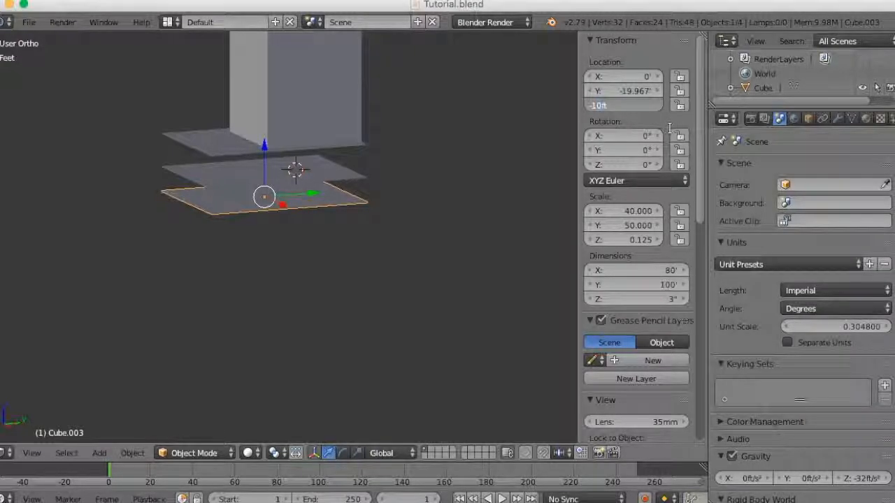
key("Return")
middle_click_drag(249, 185, 286, 210)
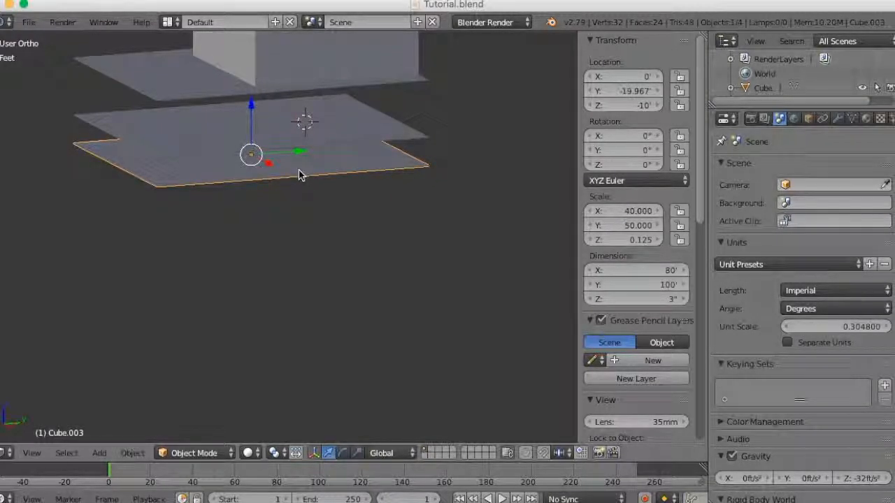
- Select the three 80 by 100 ft floor slabs together and apply their rotation and scale
mouse_move(336, 216)
middle_mouse_down()
mouse_move(368, 200)
mouse_move(350, 214)
mouse_move(373, 216)
mouse_move(325, 203)
middle_mouse_up()
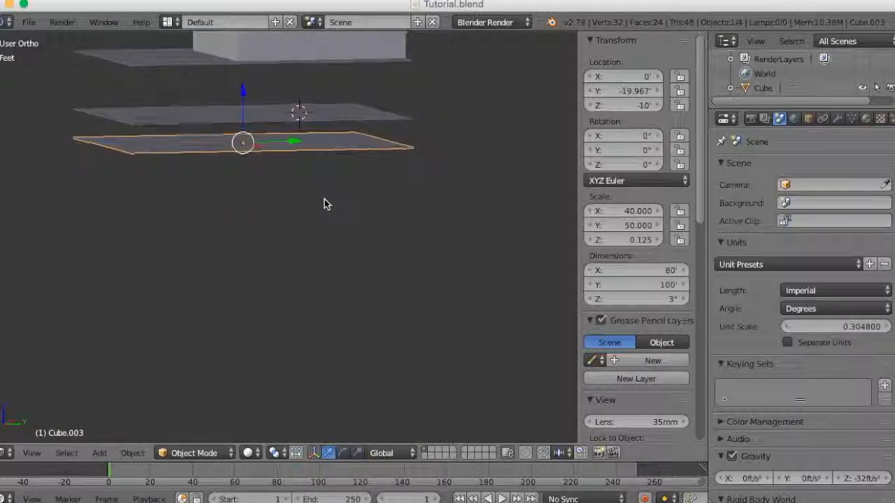
right_click(356, 112)
middle_click_drag(341, 174, 375, 198)
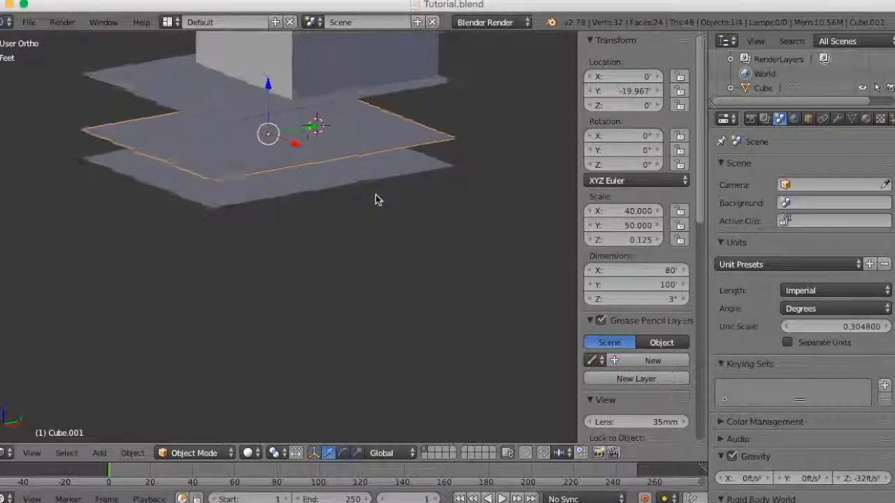
right_click(206, 121)
scroll(281, 169, "down", 2)
middle_click_drag(297, 172, 298, 196)
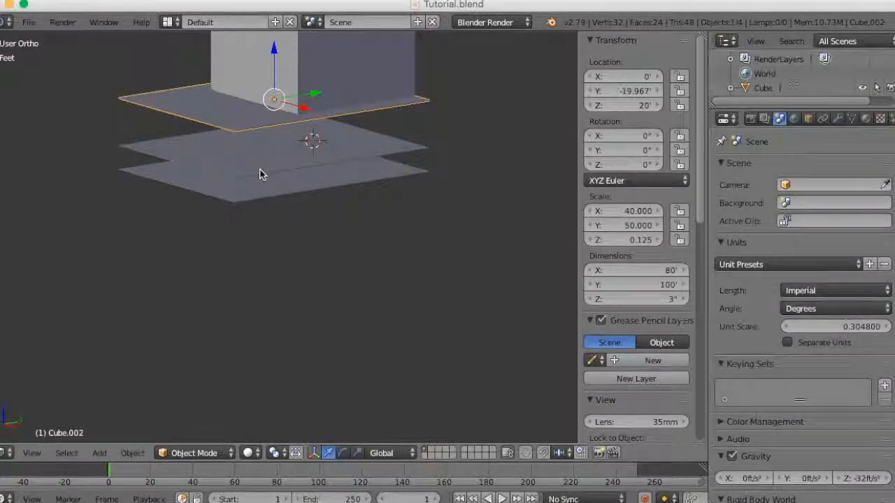
right_click(262, 178, "shift")
right_click(249, 200, "shift")
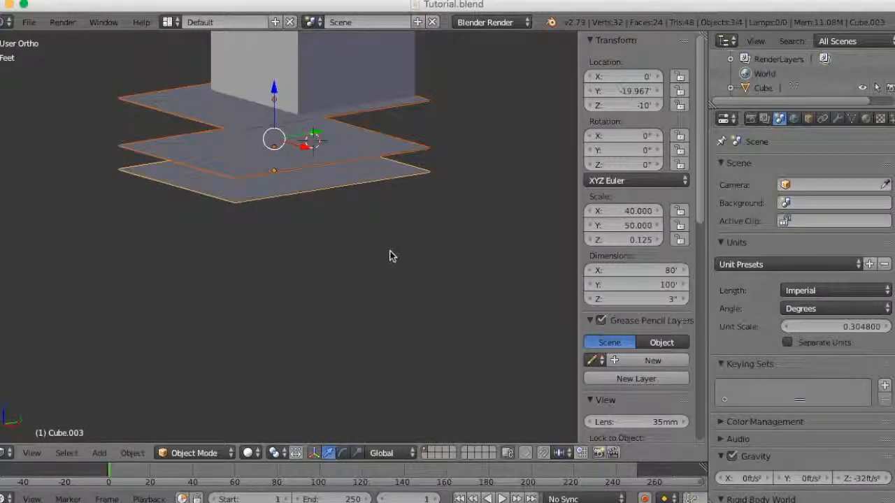
key("ctrl+a")
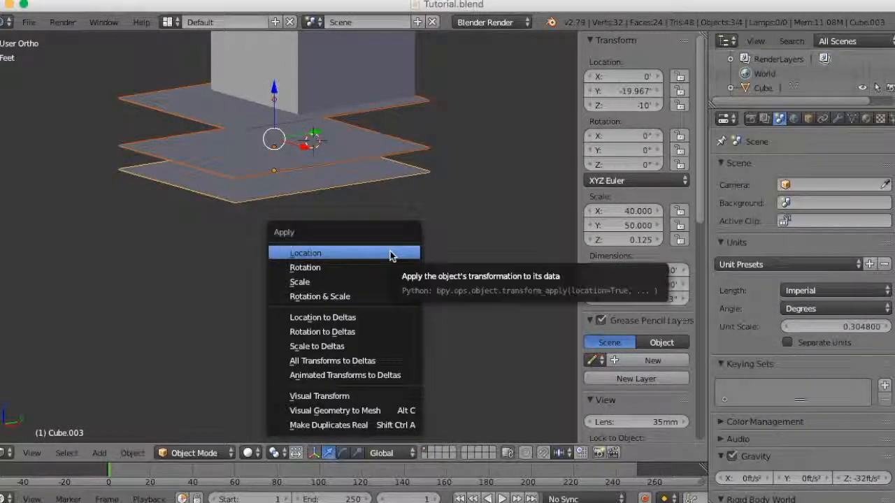
left_click(380, 297)
- Move the two lower floor slabs to layer 2 and display only that layer
middle_click_drag(338, 254, 349, 260)
right_click(243, 182)
right_click(255, 214, "shift")
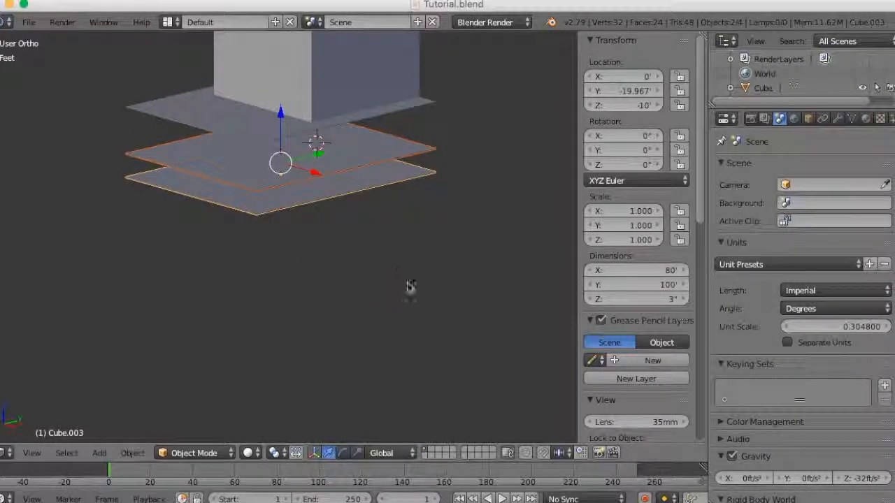
key("m")
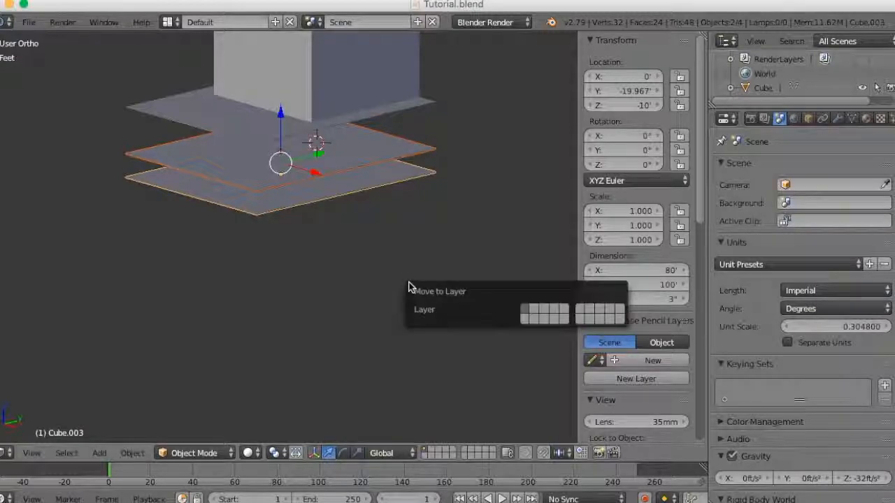
left_click(532, 309)
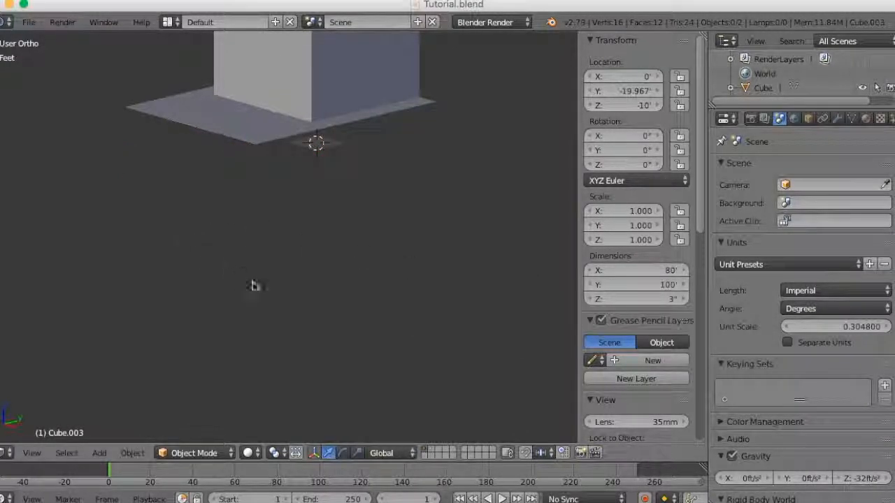
left_click(431, 451)
- Examine the two slabs on layer 2 from several angles, selecting the lower and the upper one in turn
middle_click_drag(256, 240, 226, 237)
scroll(226, 239, "up", 4)
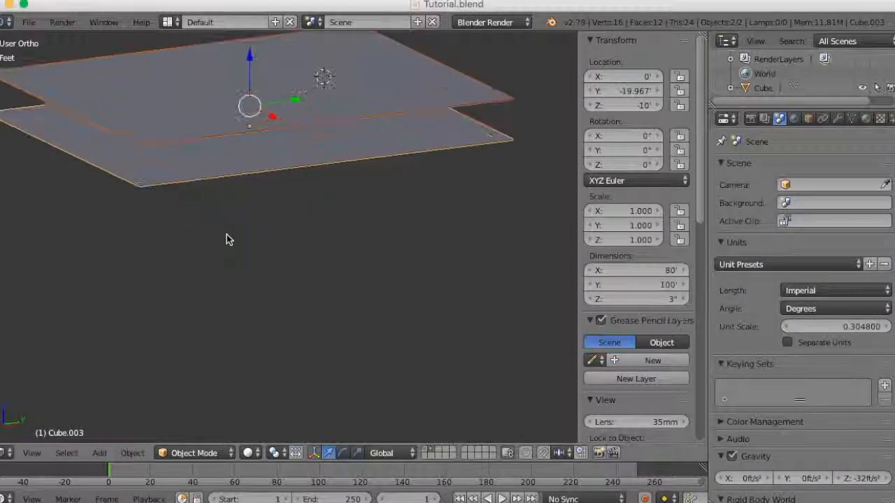
scroll(231, 243, "down", 4)
scroll(288, 217, "up", 5)
middle_click_drag(287, 217, 235, 160)
right_click(205, 127)
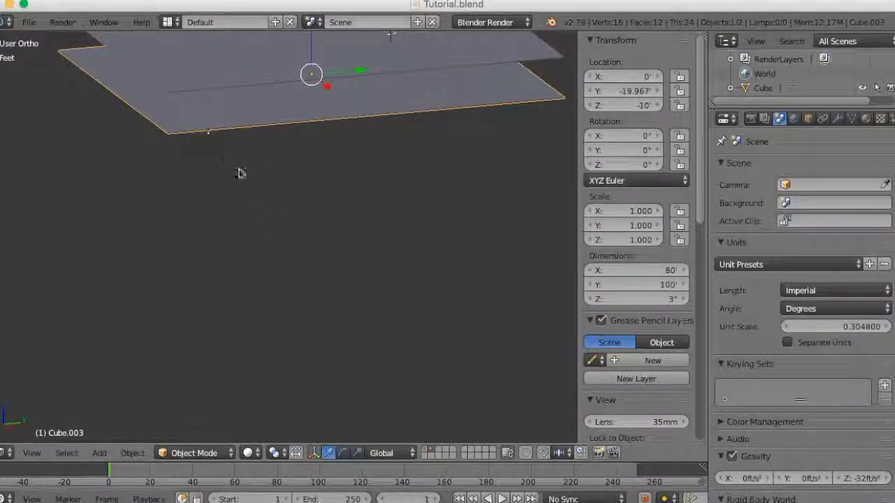
scroll(265, 217, "down", 3)
middle_click_drag(288, 256, 308, 266)
scroll(309, 247, "up", 3)
right_click(266, 100)
scroll(289, 192, "down", 3)
middle_click_drag(300, 203, 353, 216)
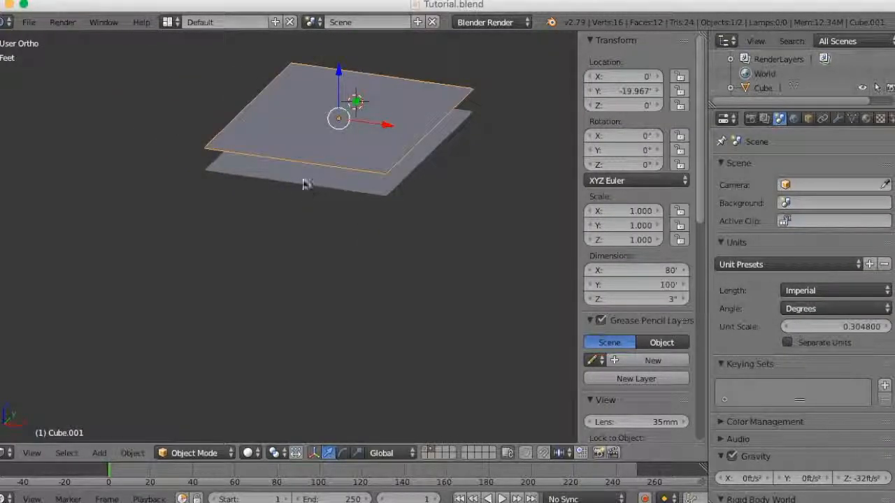
middle_click_drag(249, 191, 247, 212)
scroll(246, 212, "up", 2)
scroll(294, 230, "down", 2)
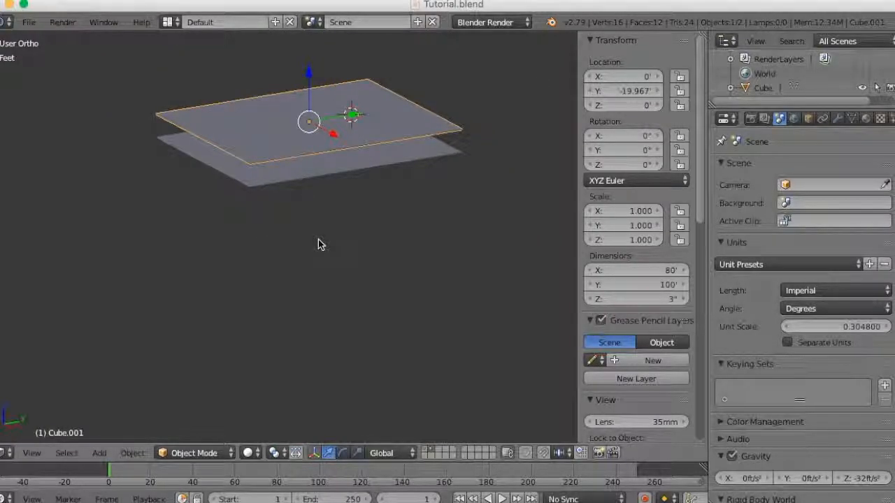
- Add a cube mesh and move it along Y to about -76.7 ft, beyond the slabs' front edge
key("shift+a")
mouse_move(319, 241)
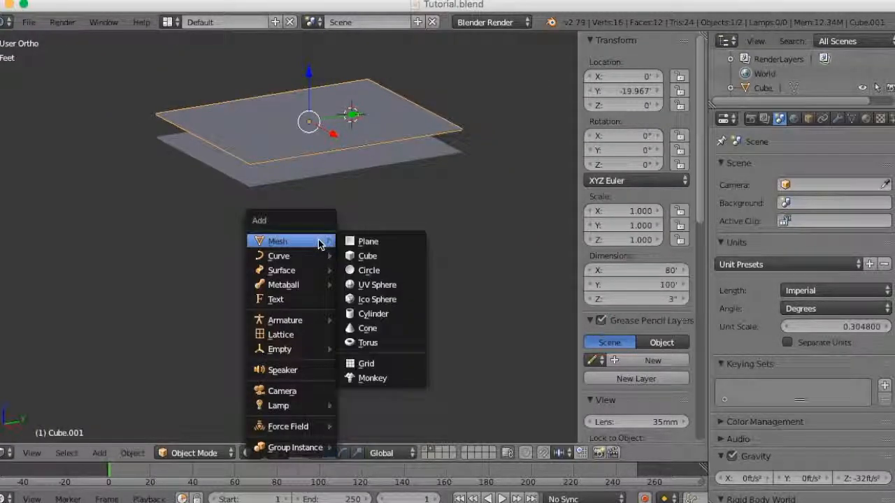
left_click(390, 258)
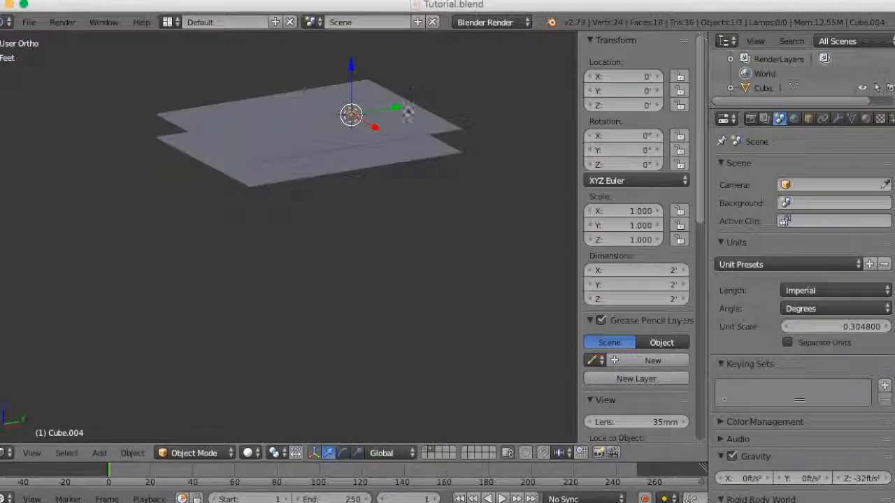
key("g")
key("y")
left_click(241, 169)
- Set the new cube's Y dimension to 5 inches for the wall thickness
scroll(244, 172, "up", 5)
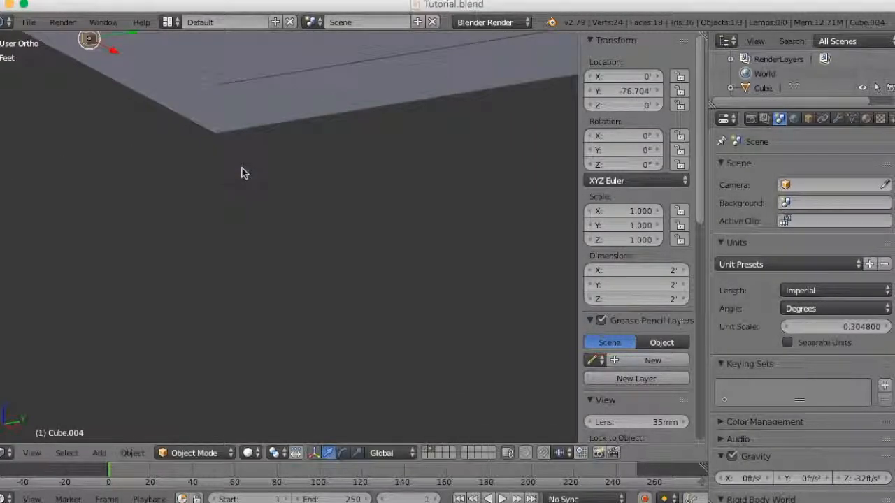
scroll(284, 188, "up", 4)
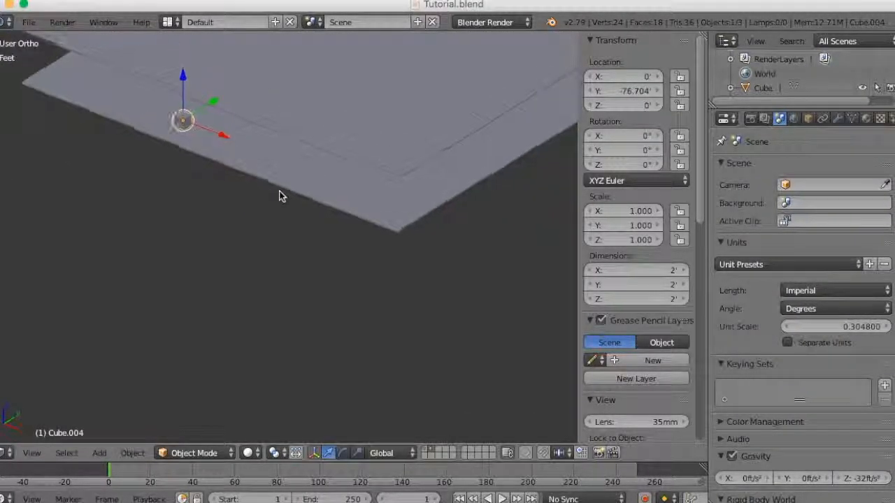
middle_click_drag(274, 202, 275, 204)
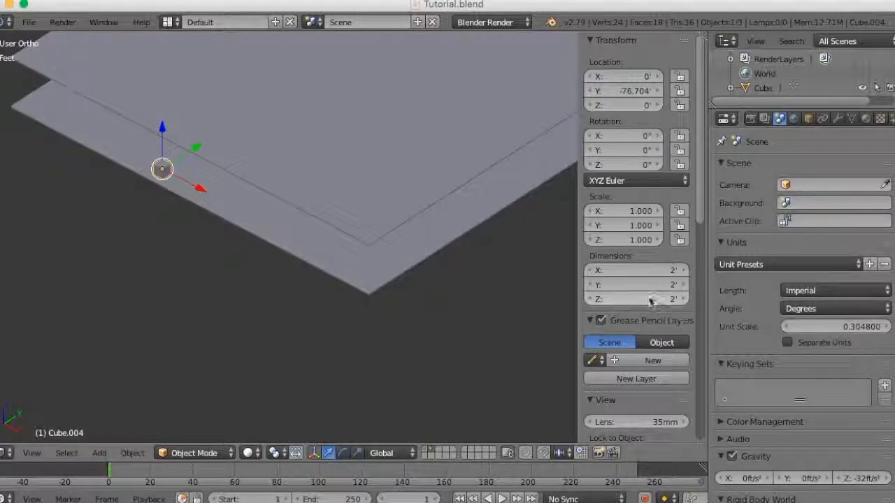
left_click(670, 286)
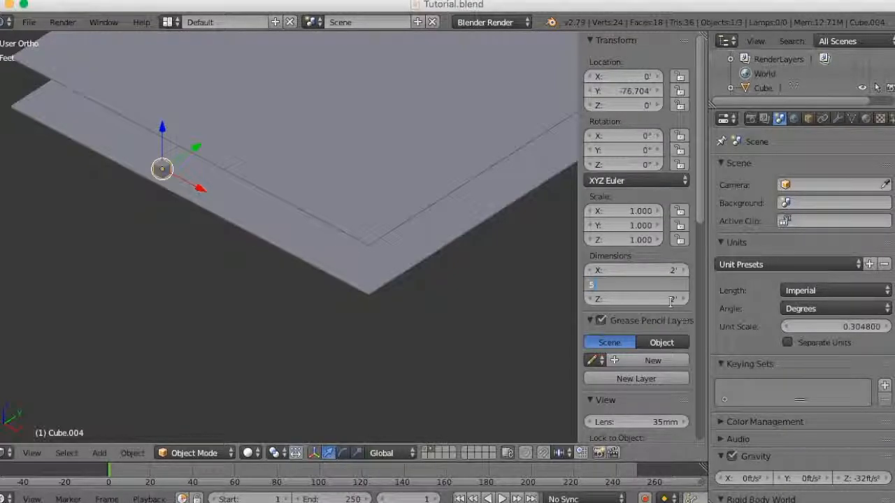
type("5")
key("Return")
- Set the cube's X dimension to 80 ft to match the slabs' width
middle_click_drag(298, 250, 313, 251)
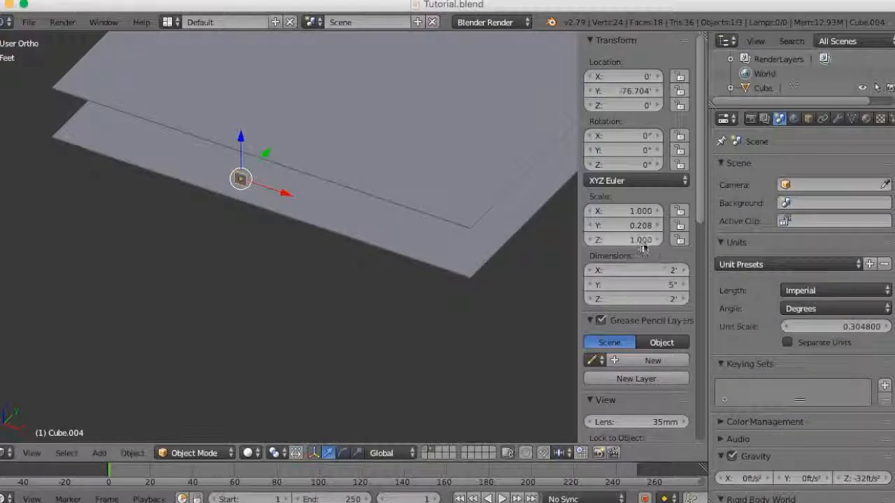
left_click(624, 212)
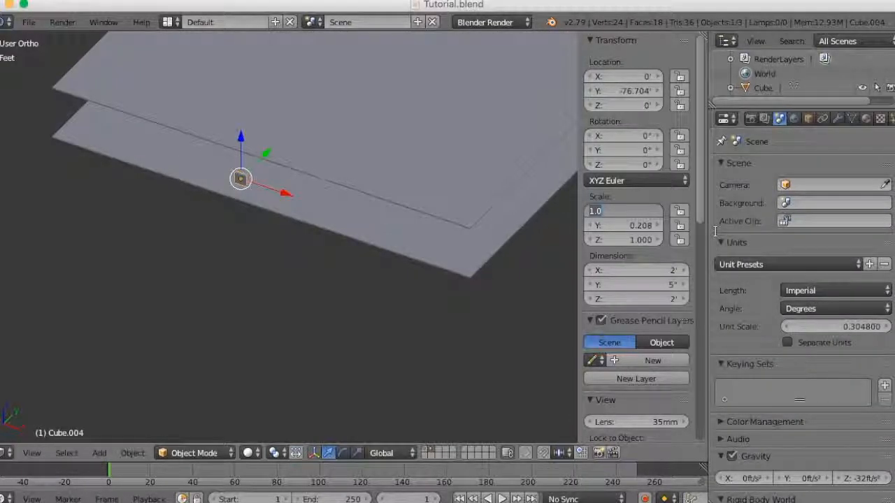
key("Return")
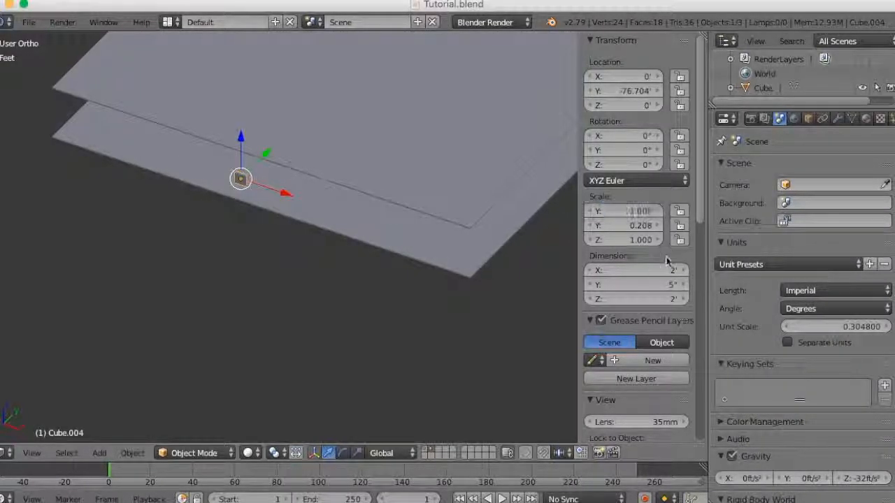
left_click(610, 271)
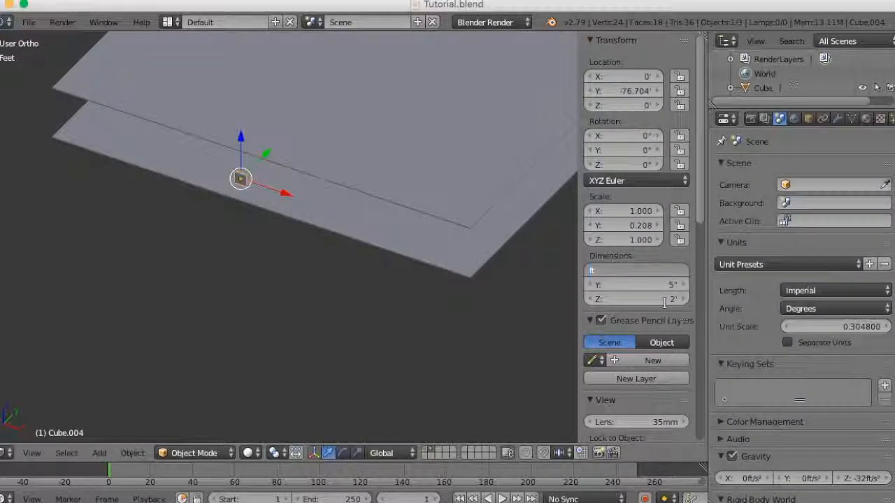
type("80")
key("Return")
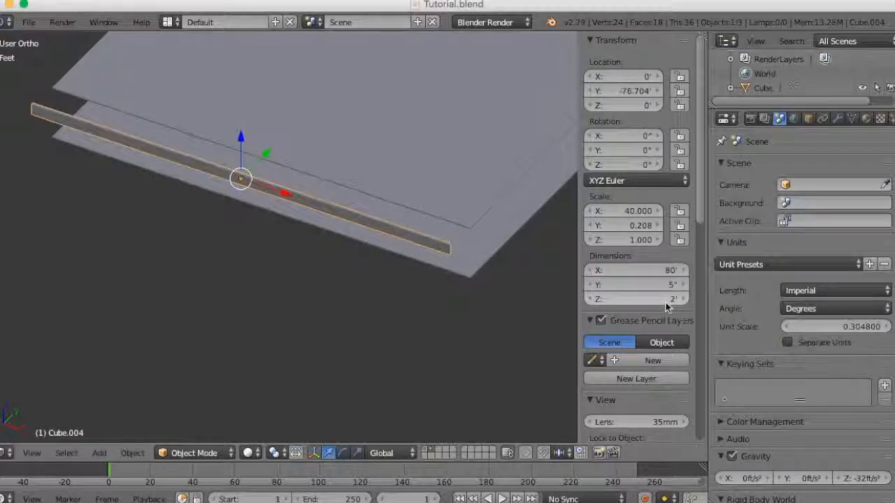
- Set the wall's Z dimension to 10 ft
mouse_move(445, 281)
middle_mouse_down()
mouse_move(518, 241)
mouse_move(430, 277)
middle_mouse_up()
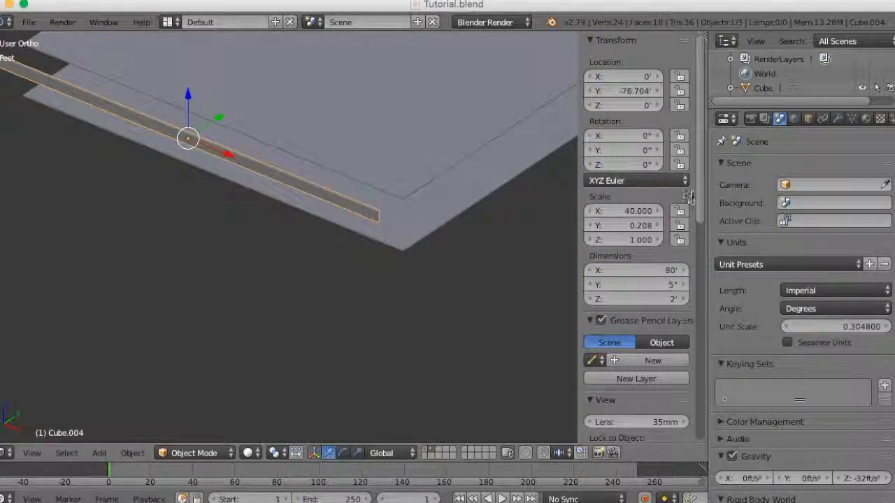
left_click(637, 298)
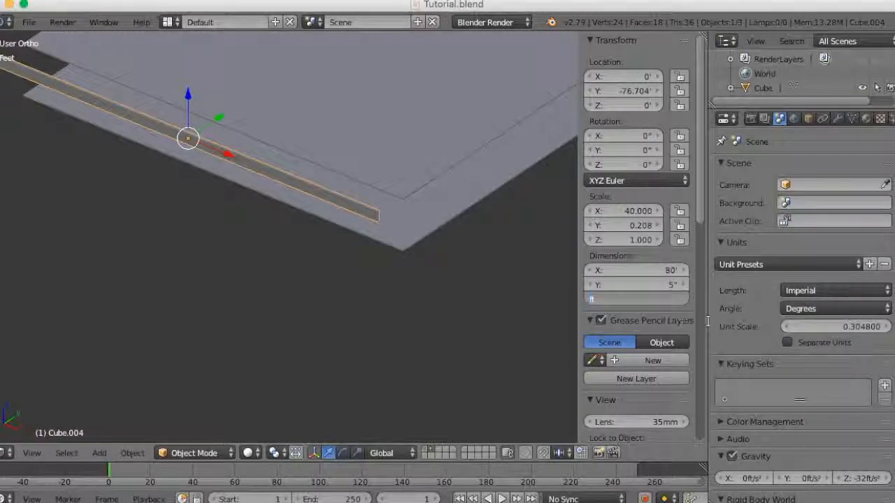
key("Return")
- Move the wall along Y to the slabs' front edge and set its Y location to -70 ft
middle_click_drag(412, 274, 356, 291)
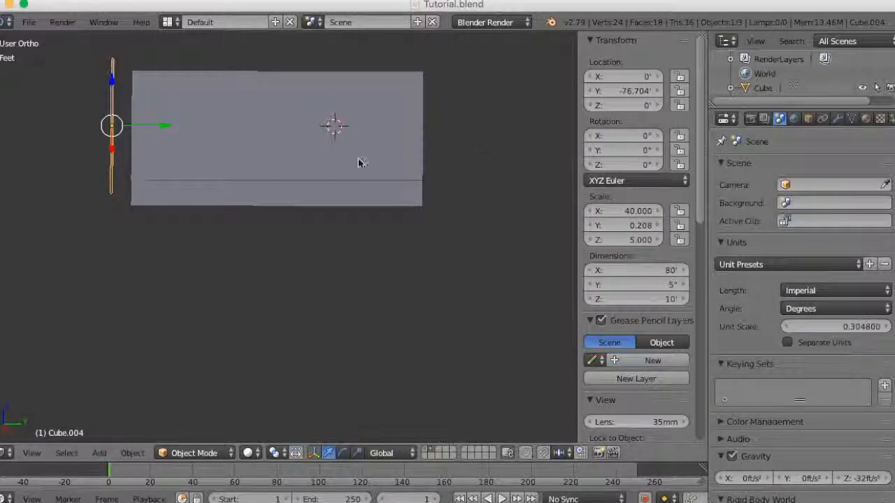
middle_click_drag(305, 180, 326, 179)
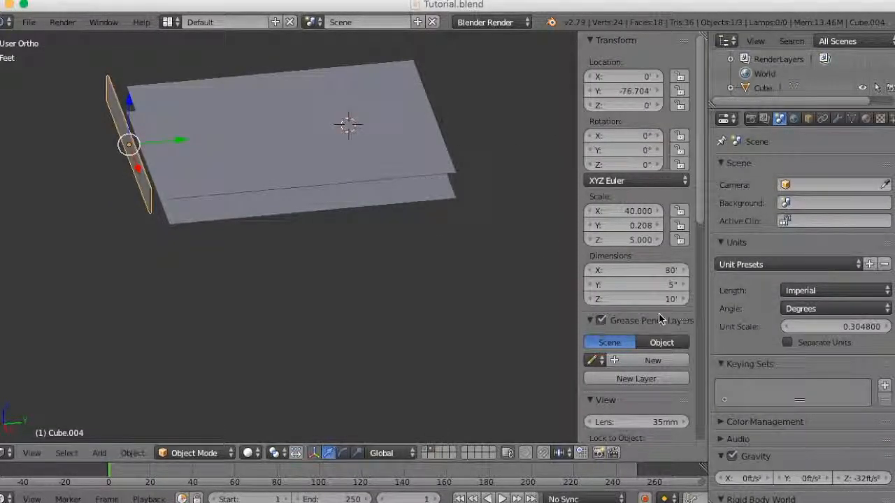
scroll(659, 314, "down", 2)
scroll(658, 314, "up", 2)
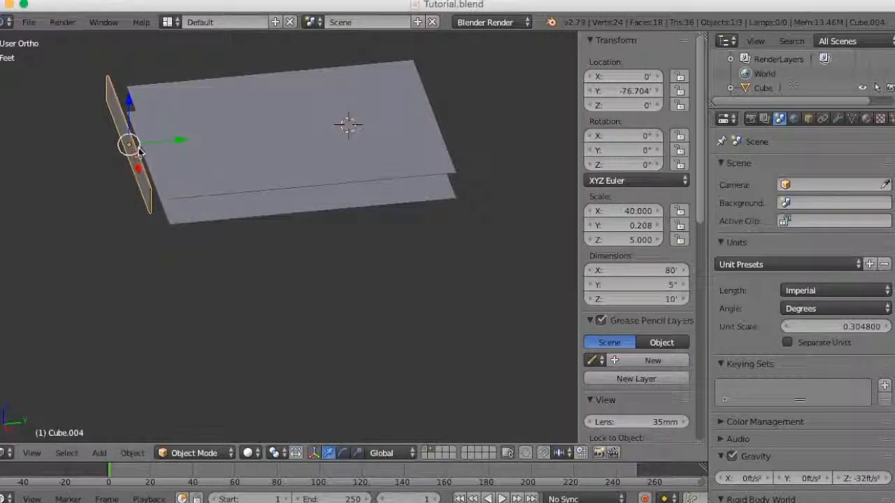
left_click_drag(175, 148, 200, 156)
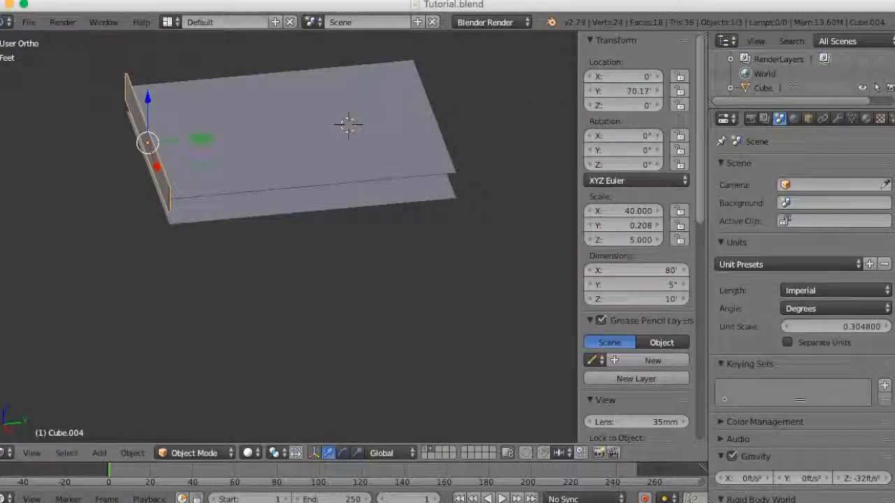
middle_click_drag(252, 187, 219, 170)
scroll(219, 169, "up", 2)
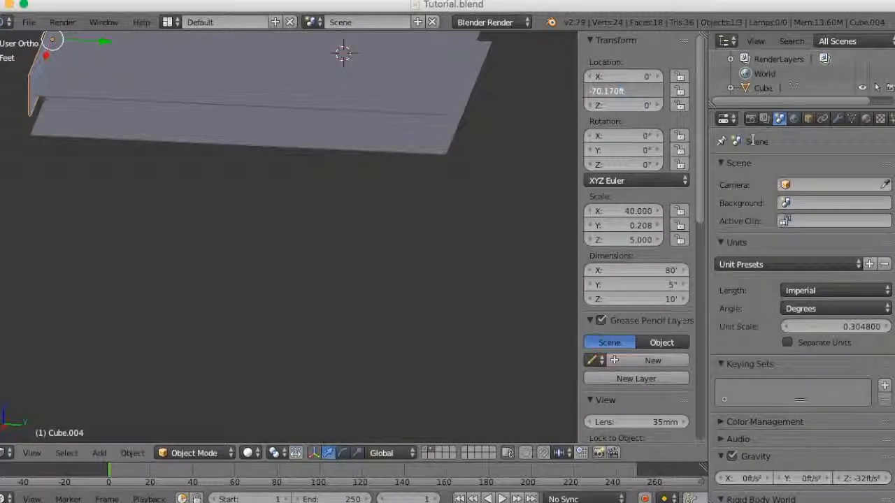
key("Return")
- Show the wall and the two slabs from the right side in wireframe shading
middle_click_drag(481, 174, 415, 258)
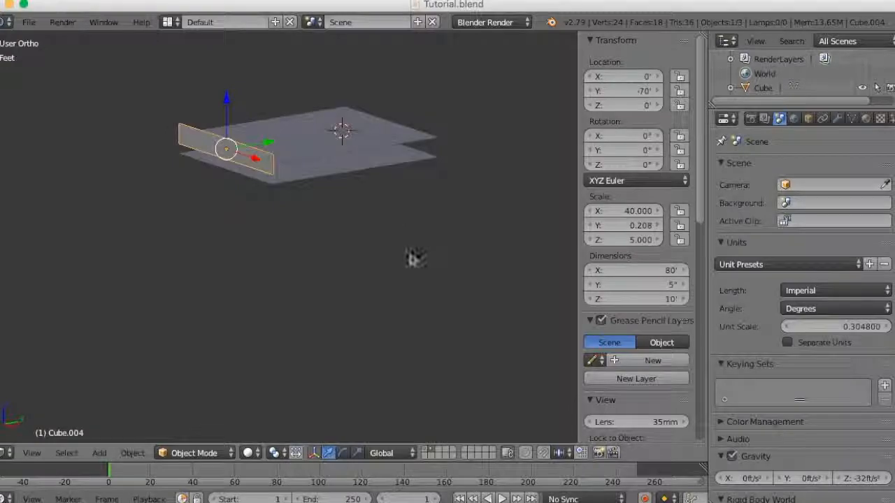
left_click(33, 454)
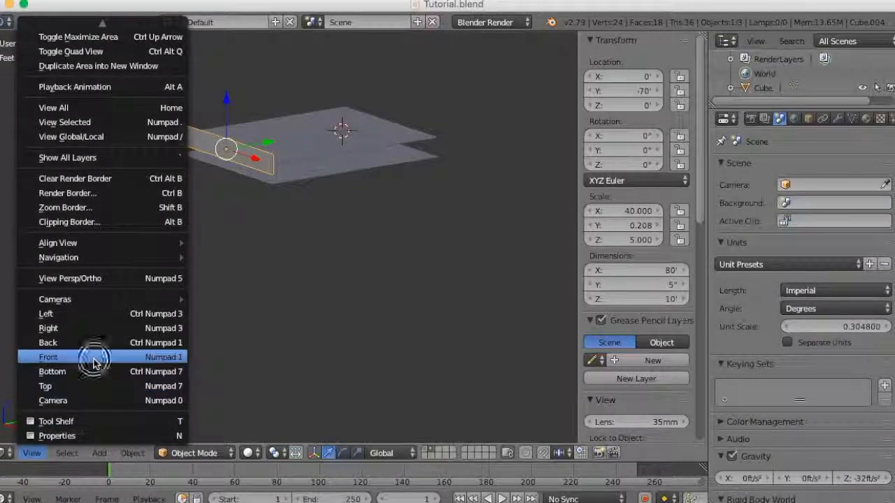
left_click(40, 355)
middle_click_drag(340, 251, 273, 256)
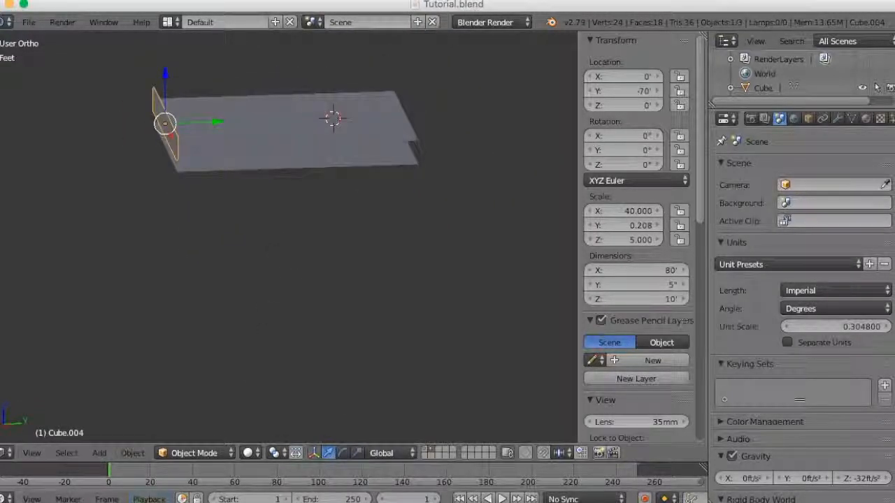
left_click(34, 454)
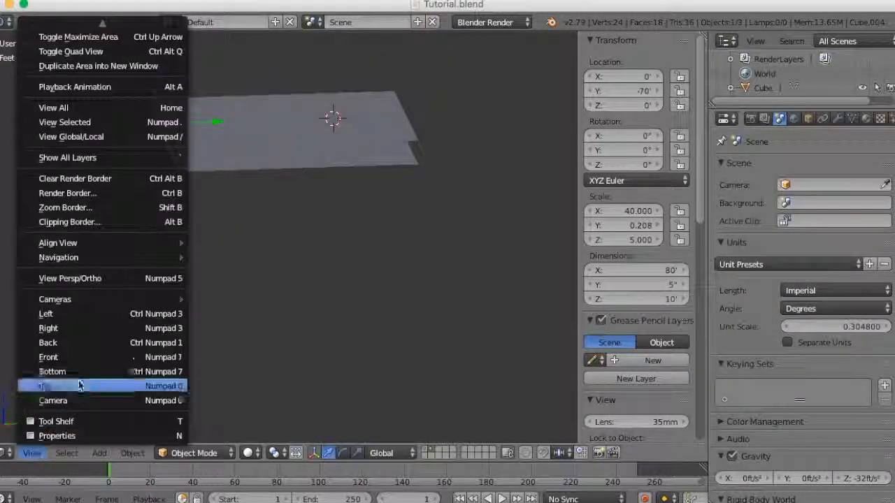
left_click(84, 329)
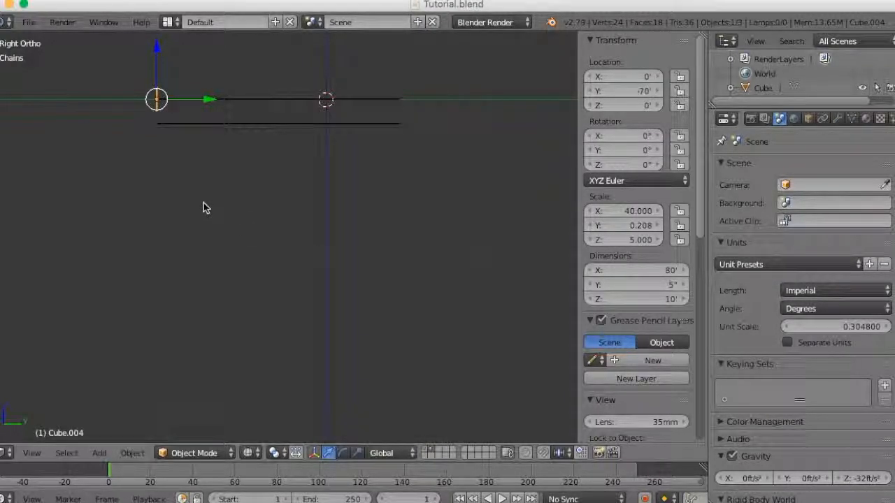
- Lower the wall between the two slabs by setting its Z location to -5 ft
middle_click_drag(202, 208, 304, 296, "shift")
scroll(259, 233, "up", 6)
middle_click_drag(254, 224, 355, 365, "shift")
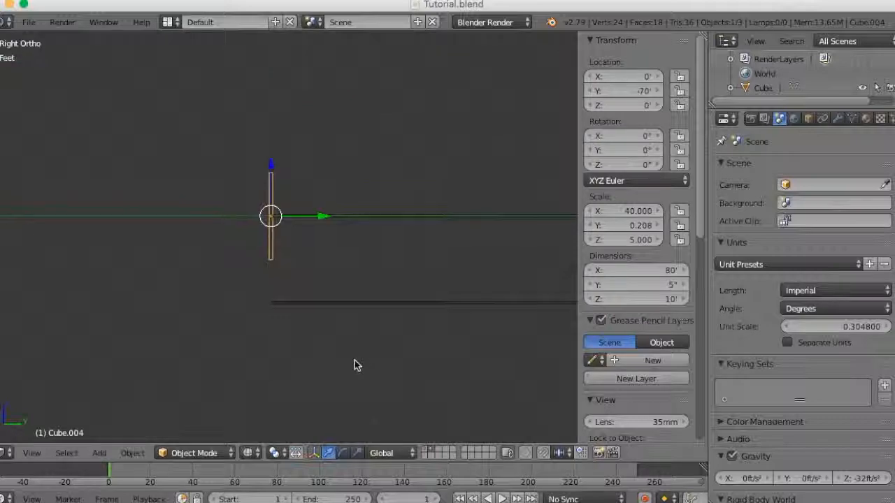
left_click_drag(273, 167, 272, 210)
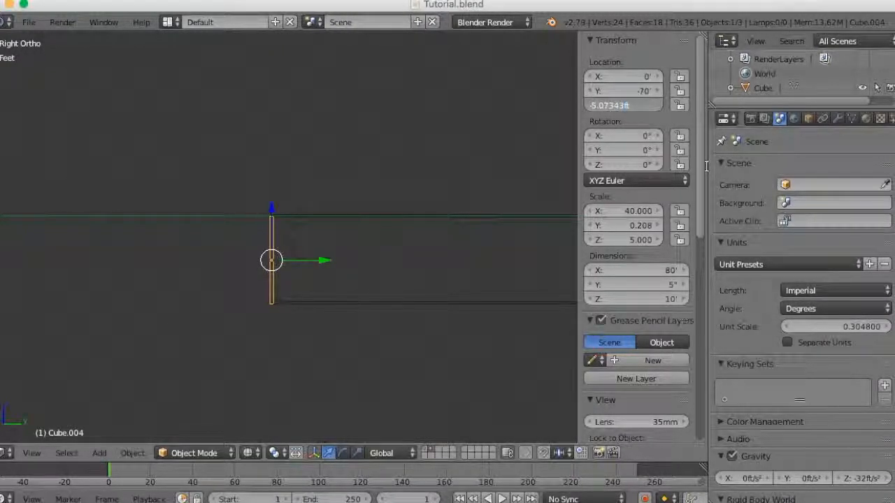
key("Return")
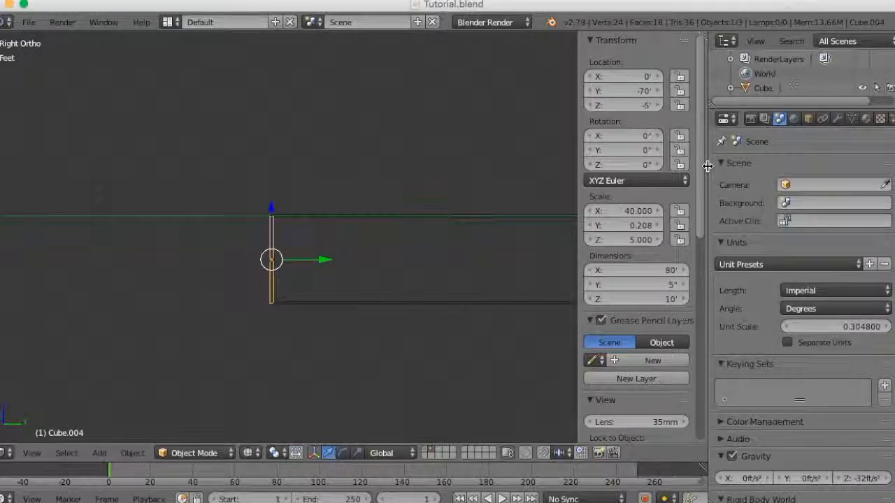
- Show the wall and slabs in solid shading from an angled view, and widen the 3D viewport
mouse_move(438, 341)
middle_mouse_down()
mouse_move(415, 340)
mouse_move(373, 359)
mouse_move(426, 388)
mouse_move(439, 384)
middle_mouse_up()
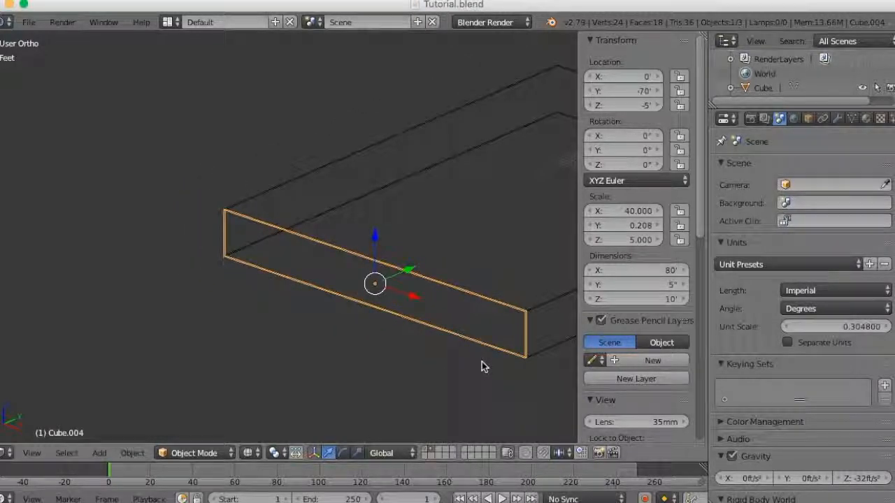
key("z")
middle_click_drag(481, 362, 423, 368)
scroll(424, 368, "down", 2)
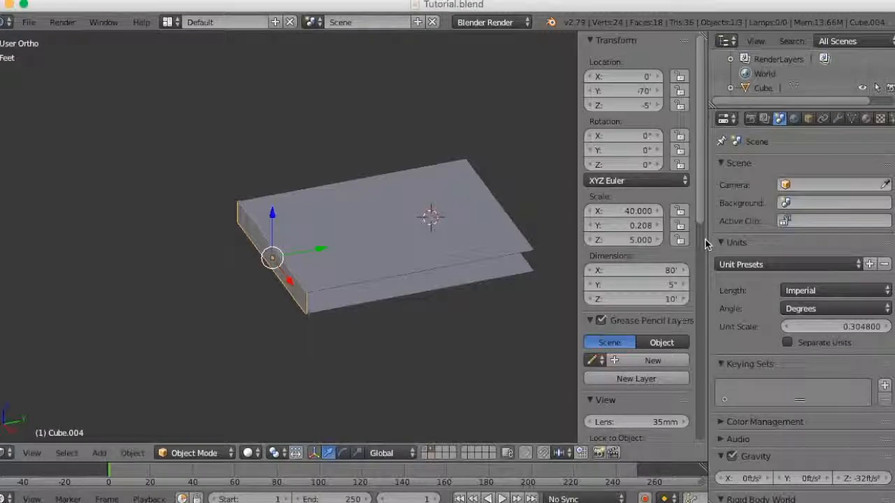
left_click_drag(707, 240, 835, 253)
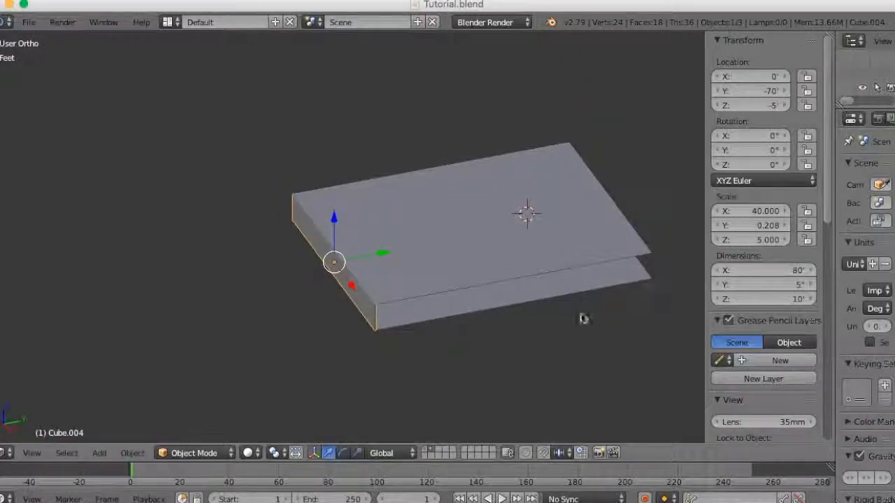
- Duplicate the wall and move the copy along Y to the slabs' opposite edge, at about 31.3 ft
middle_click_drag(565, 326, 464, 331, "shift")
key("shift+d")
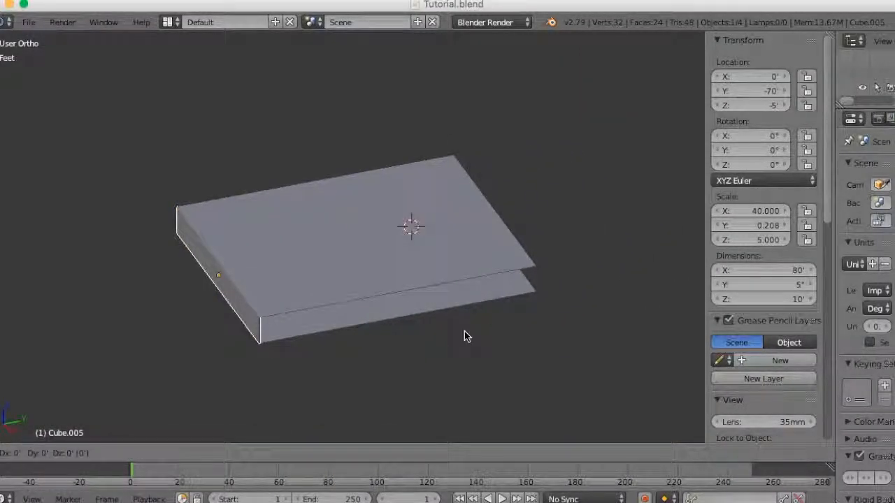
key("y")
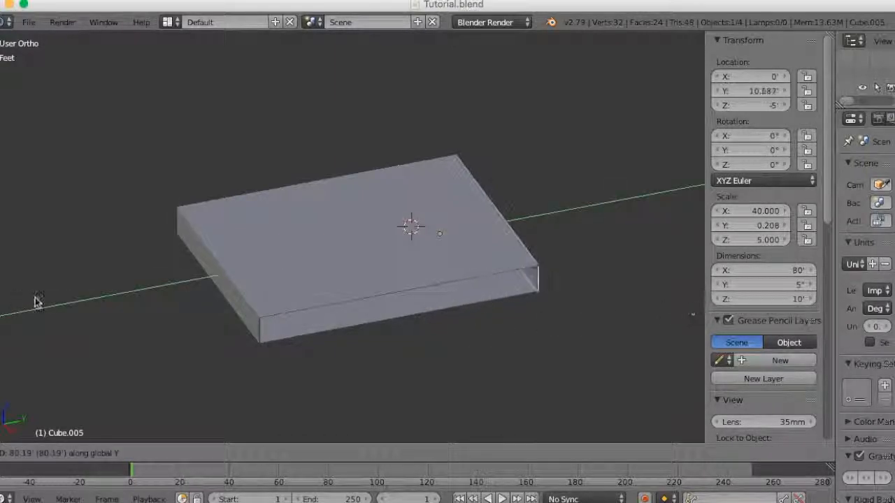
left_click(34, 302)
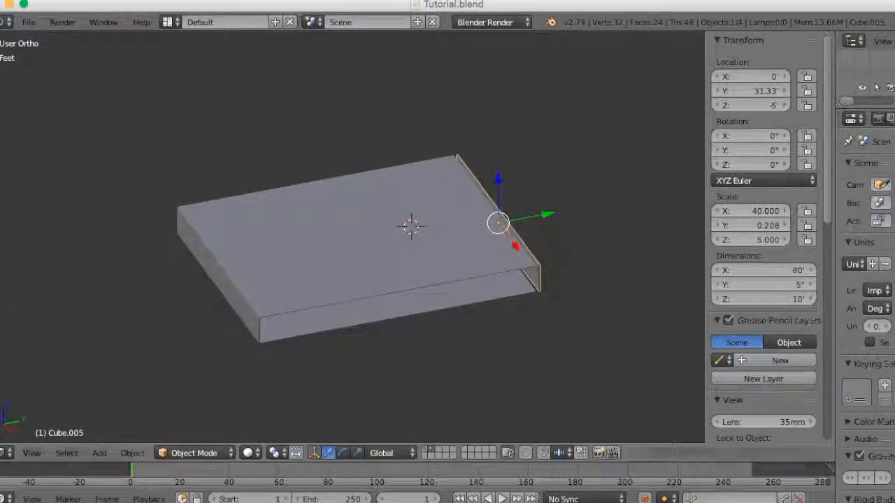
- Put the front wall in Edit Mode with nothing selected, using wireframe shading and vertex selection
middle_click_drag(301, 340, 280, 282)
right_click(390, 238)
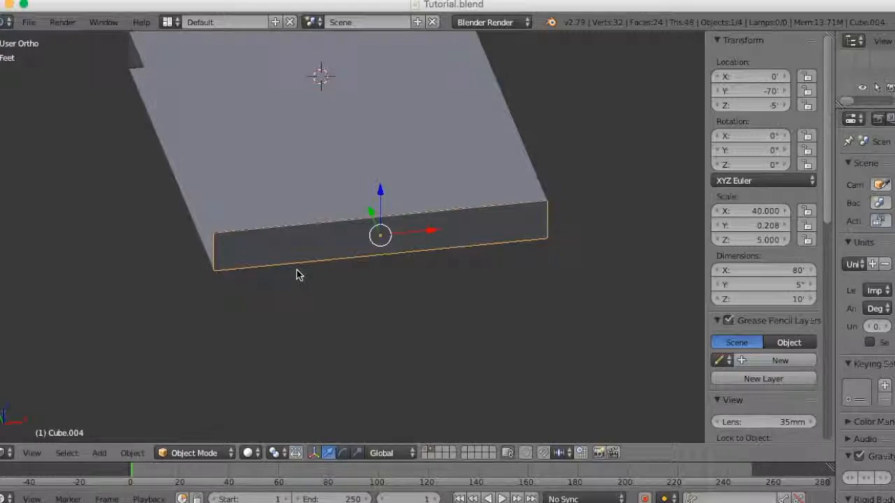
key("Tab")
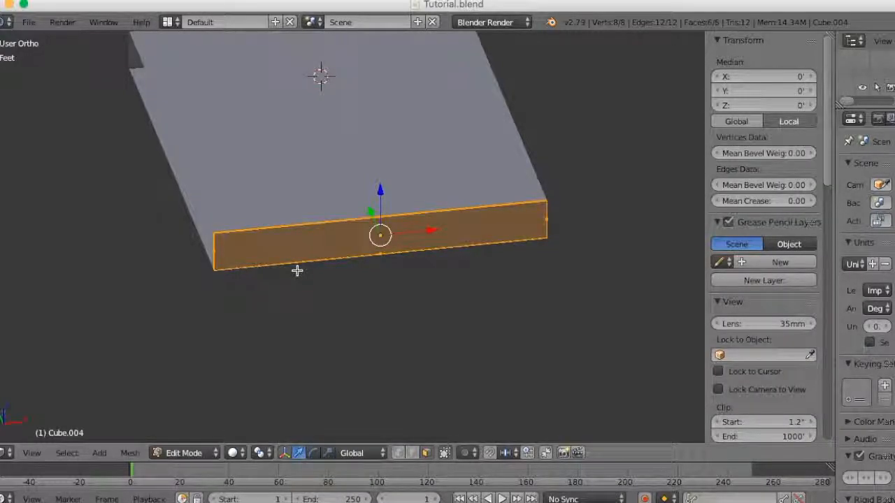
key("a")
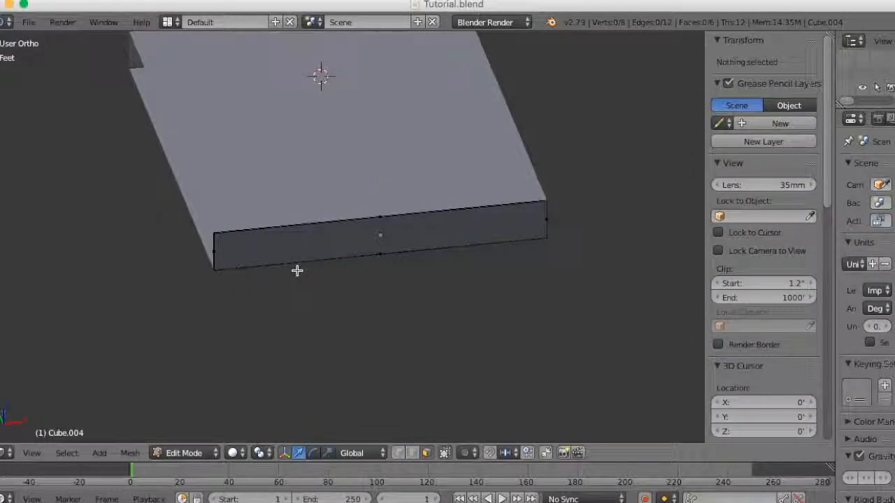
key("z")
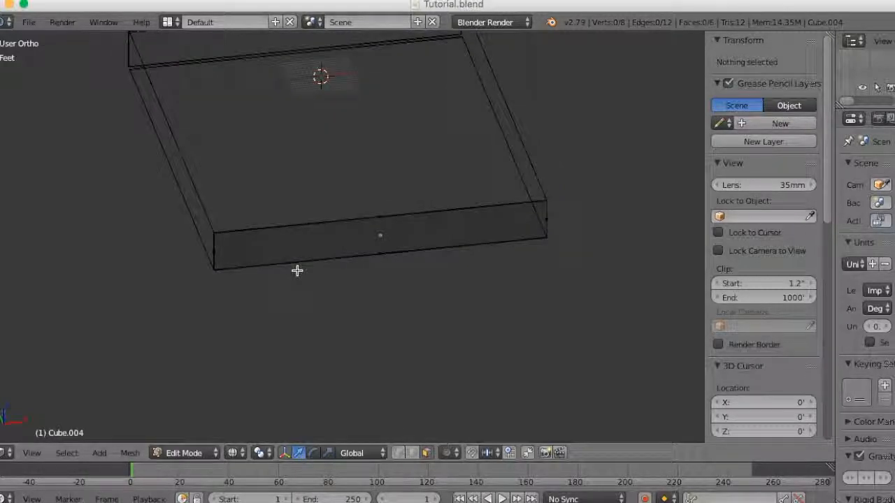
middle_click_drag(303, 282, 291, 275)
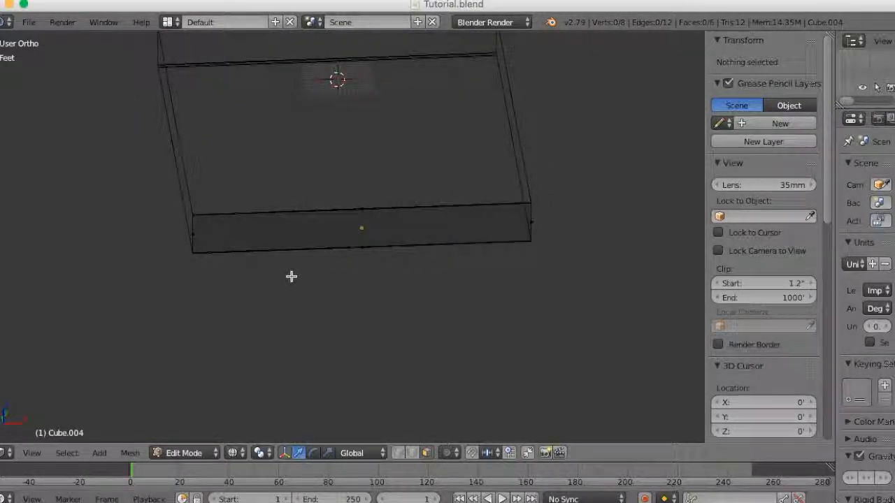
key("ctrl+Tab")
left_click(292, 276)
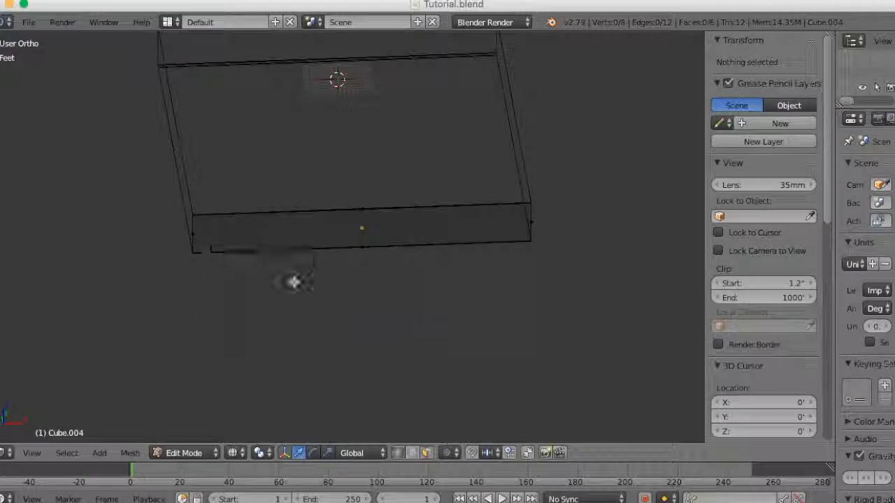
- Box-select the vertices at one end of the front wall and move them inward along X, shortening it to about 63.3 ft
key("b")
left_click_drag(230, 180, 127, 315)
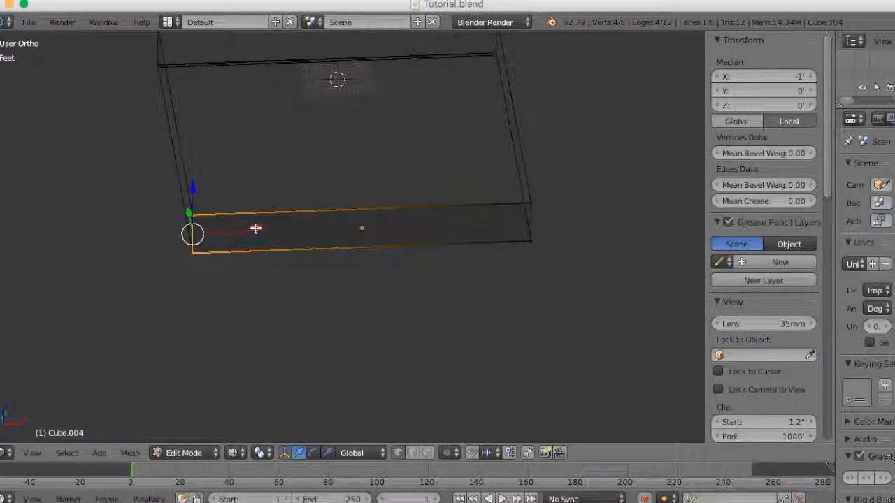
left_click_drag(245, 234, 314, 242)
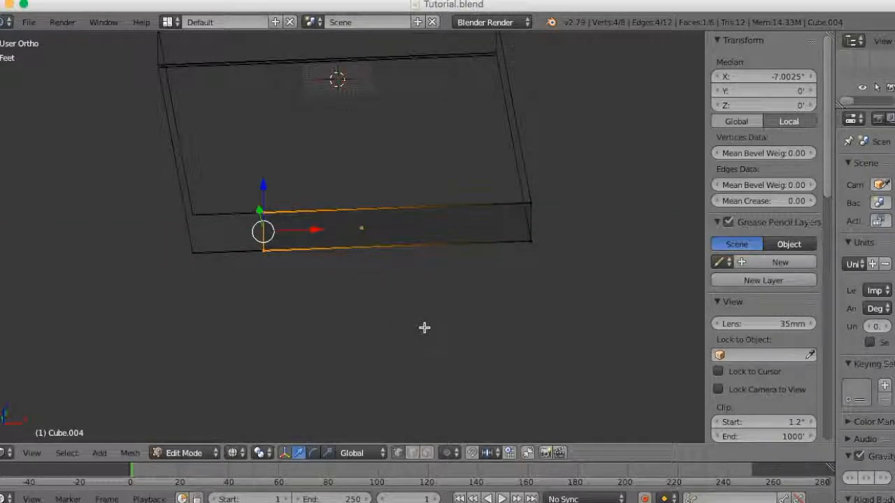
- Return to Object Mode in solid shading and apply the shortened wall's scale
key("z")
mouse_move(425, 326)
middle_mouse_down()
mouse_move(437, 303)
mouse_move(294, 334)
mouse_move(433, 329)
mouse_move(506, 303)
mouse_move(429, 310)
mouse_move(343, 299)
mouse_move(334, 313)
middle_mouse_up()
key("Tab")
scroll(334, 312, "up", 2)
scroll(334, 313, "down", 1)
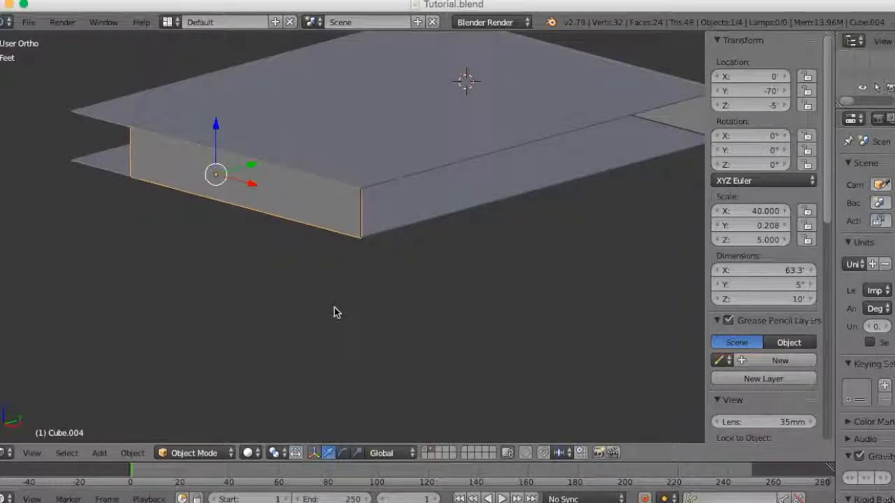
key("ctrl+a")
left_click(335, 311)
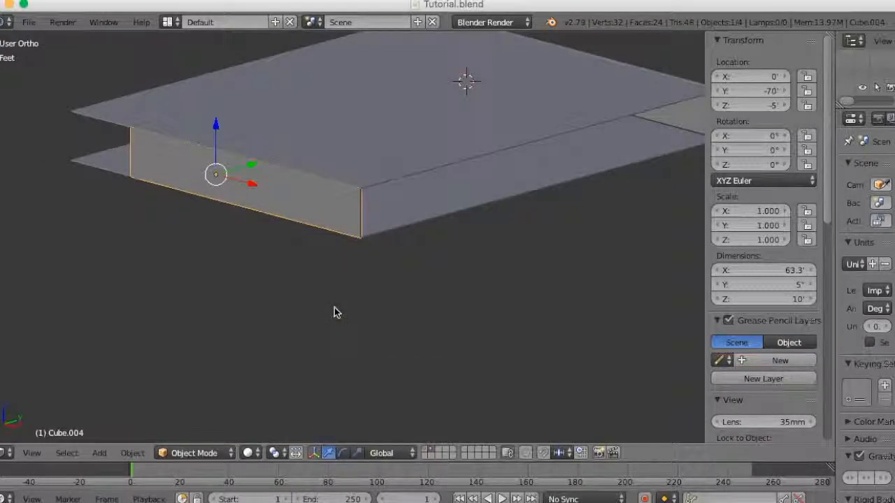
- Enter Edit Mode on the shortened wall and turn on the edge length display
middle_click_drag(371, 323, 312, 321)
scroll(280, 340, "up", 2)
middle_click_drag(215, 329, 580, 306)
middle_click_drag(505, 308, 447, 356)
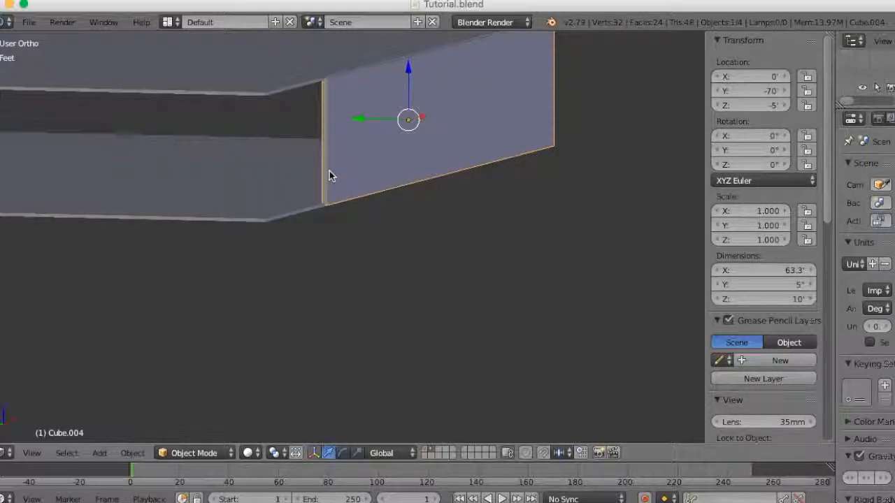
middle_click_drag(455, 259, 443, 303)
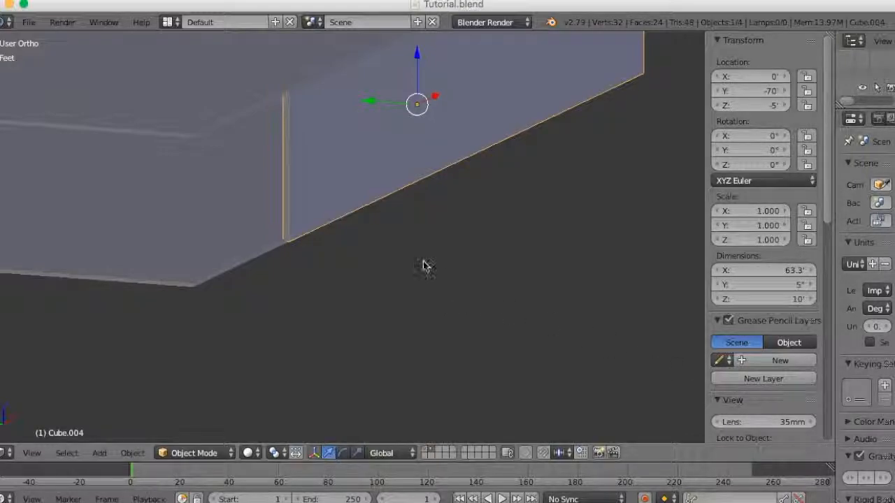
key("Tab")
middle_click_drag(348, 234, 171, 260)
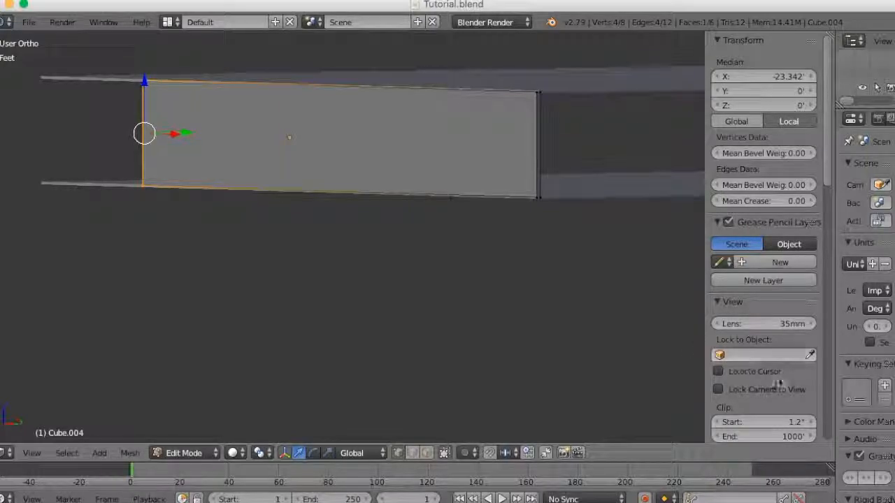
scroll(776, 382, "down", 10)
scroll(778, 383, "down", 10)
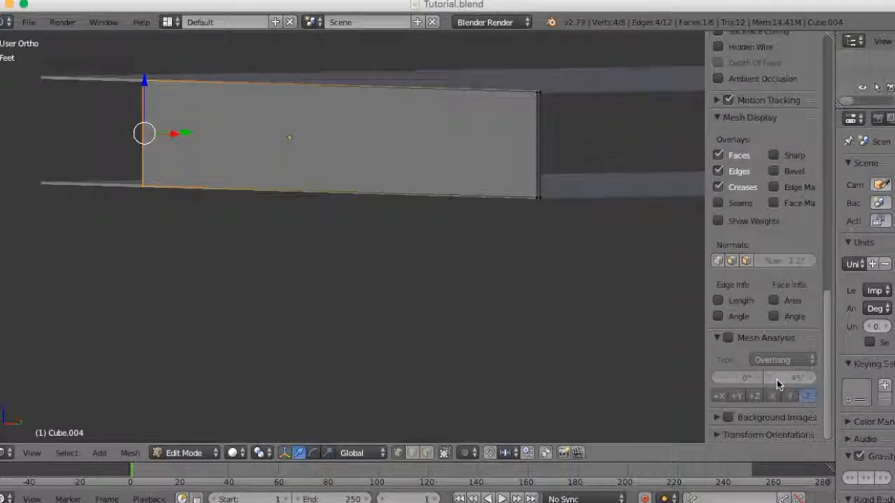
left_click(717, 300)
- Add a horizontal loop cut around the wall and slide it down to about 4 ft above the wall's base
middle_click_drag(500, 279, 681, 285)
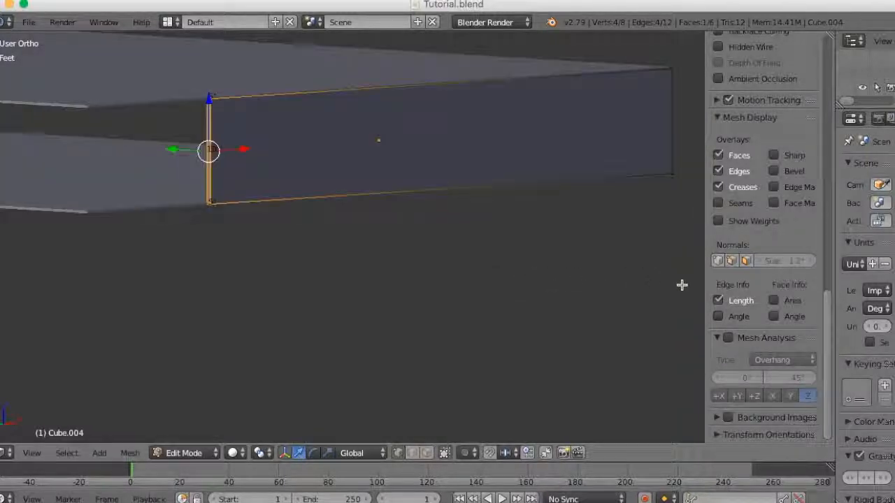
scroll(341, 268, "up", 3)
middle_click_drag(249, 238, 138, 295)
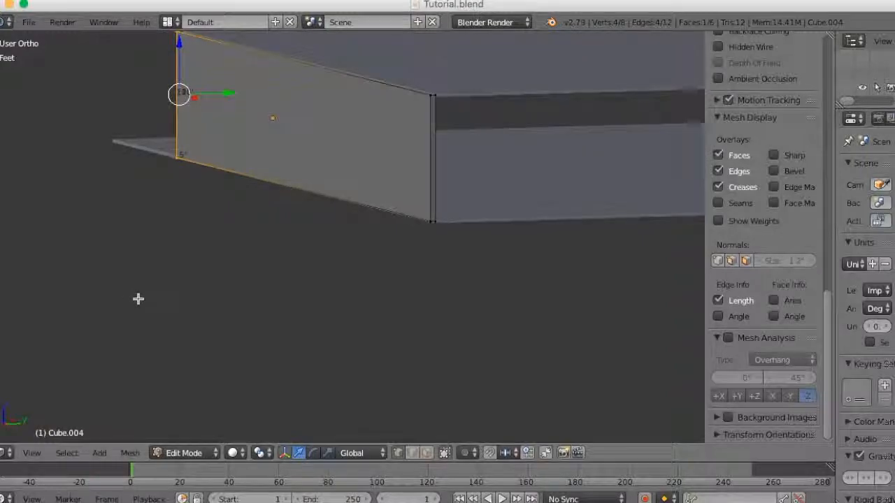
key("ctrl+r")
left_click(440, 173)
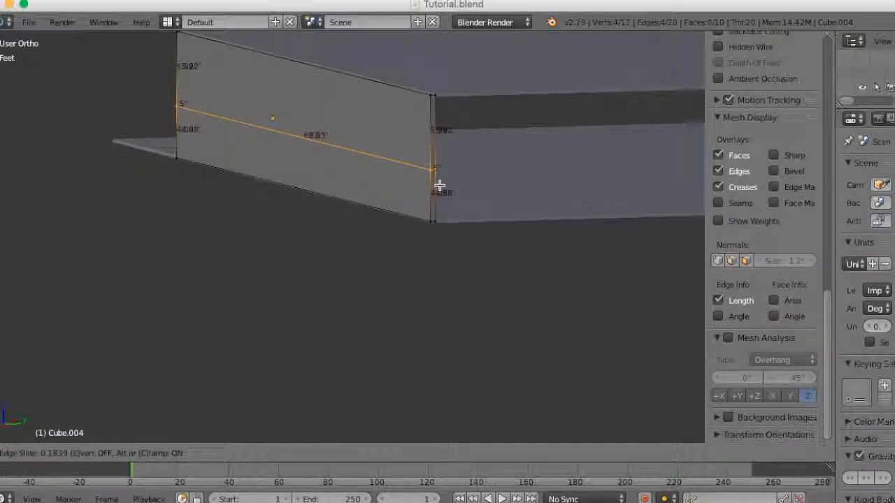
left_click(439, 186)
- Inspect the new horizontal edge loop and the wall's edge lengths from both sides
middle_click_drag(440, 186, 434, 295)
scroll(439, 231, "up", 2)
scroll(439, 232, "down", 1)
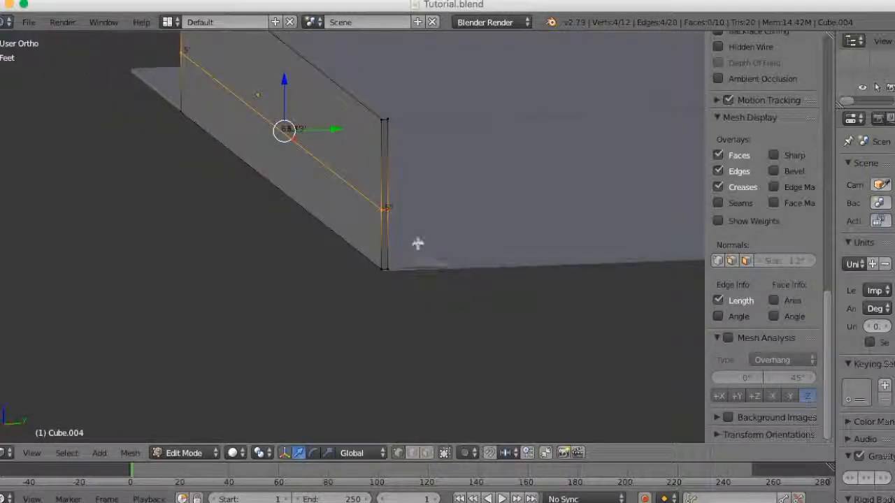
middle_click_drag(404, 220, 560, 297, "shift")
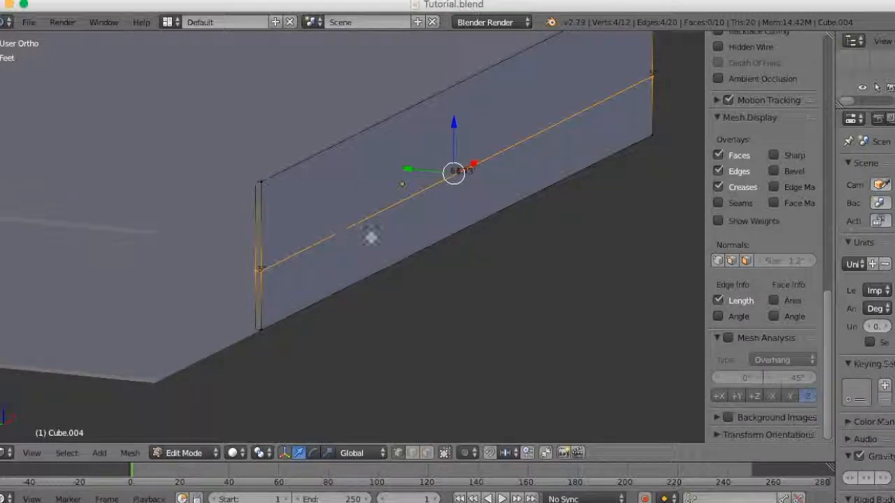
middle_click_drag(350, 195, 187, 339)
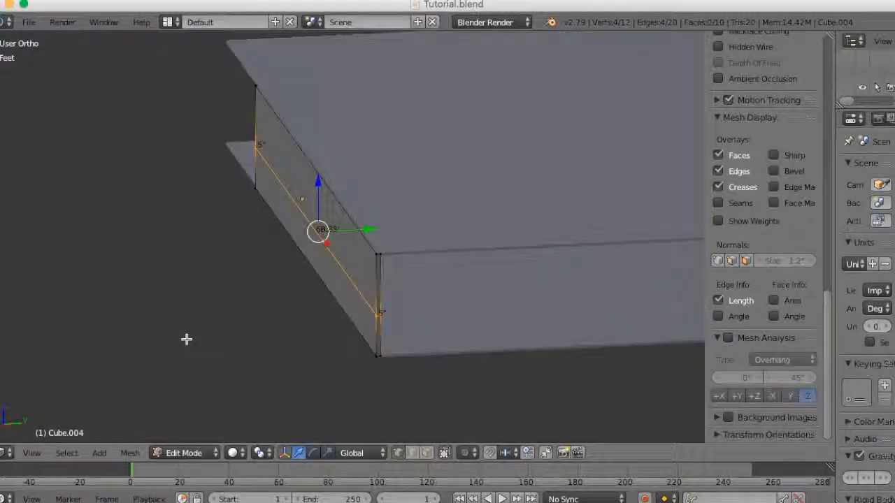
scroll(501, 267, "down", 3)
middle_click_drag(501, 267, 401, 286)
- Add eight evenly spaced horizontal loop cuts in the wall section above the existing edge loop
scroll(578, 299, "up", 2)
scroll(401, 286, "up", 3)
middle_click_drag(488, 301, 434, 347, "shift")
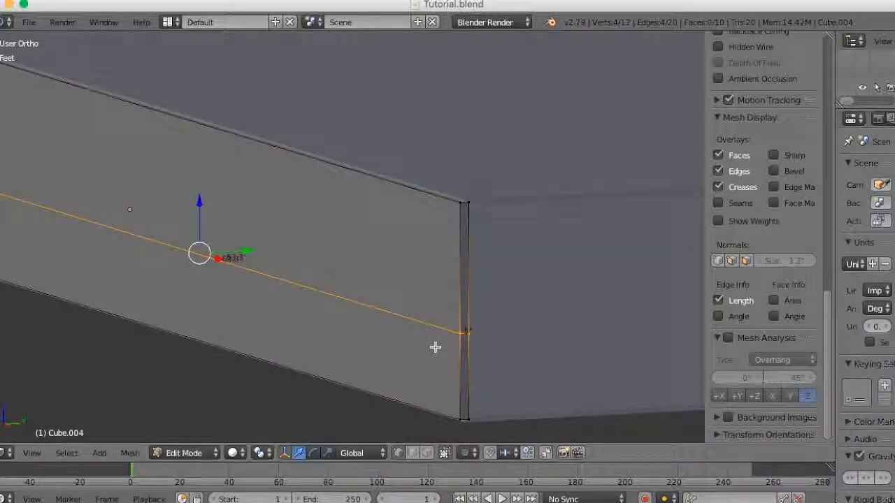
key("ctrl+r")
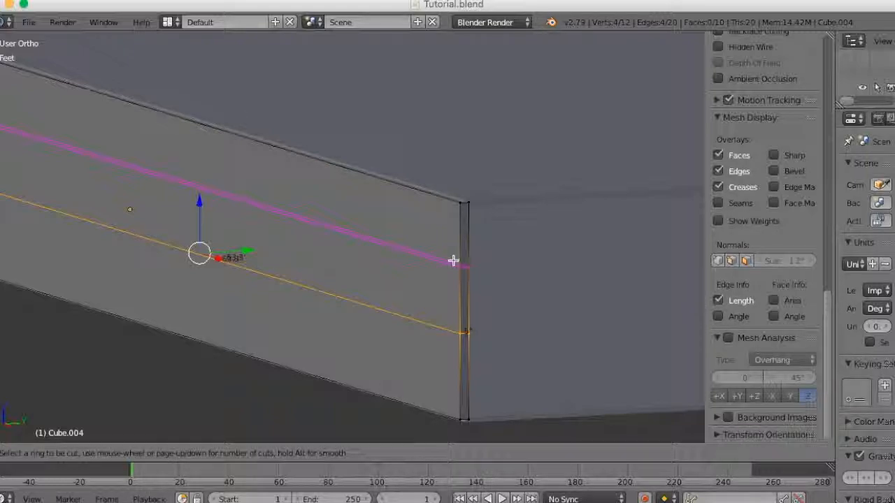
key("7")
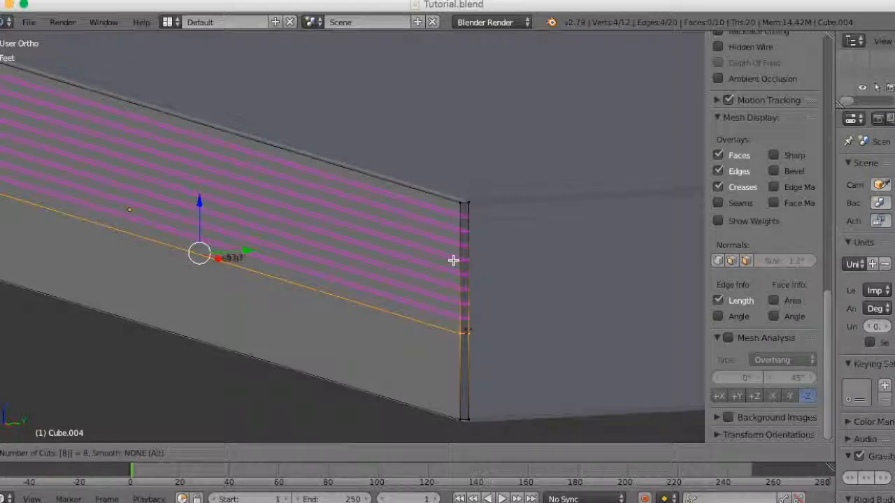
left_click(453, 260)
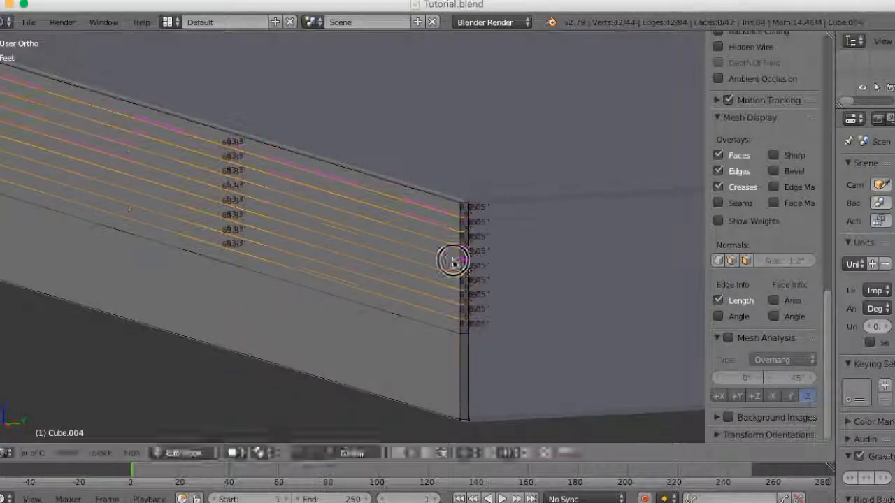
left_click(513, 296)
- Switch to edge selection and check the length of a short vertical edge segment near the wall's top corner
scroll(538, 309, "up", 3)
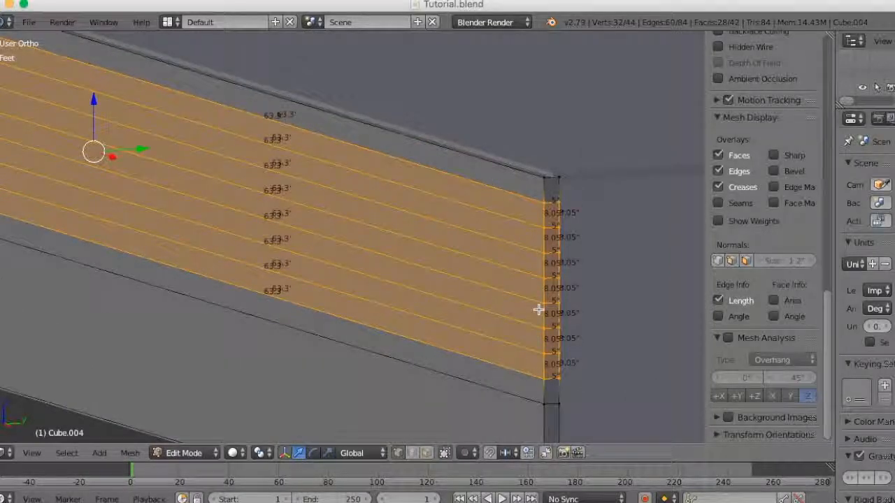
middle_click_drag(539, 310, 533, 310)
key("ctrl+Tab")
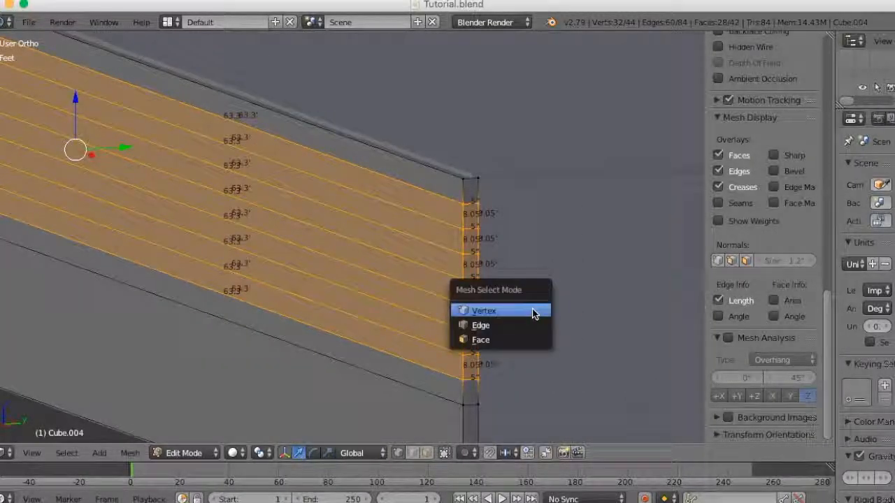
left_click(498, 325)
scroll(505, 320, "up", 2)
left_click(518, 218)
middle_click_drag(539, 289, 547, 305)
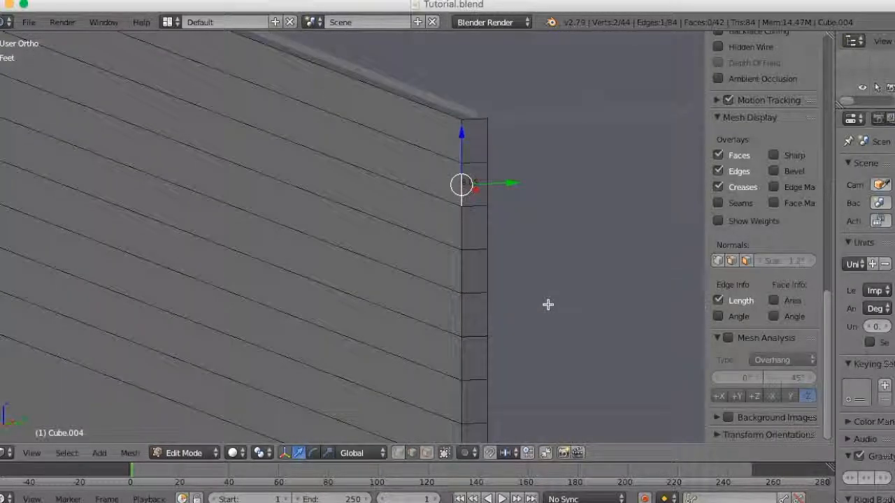
scroll(547, 305, "up", 1)
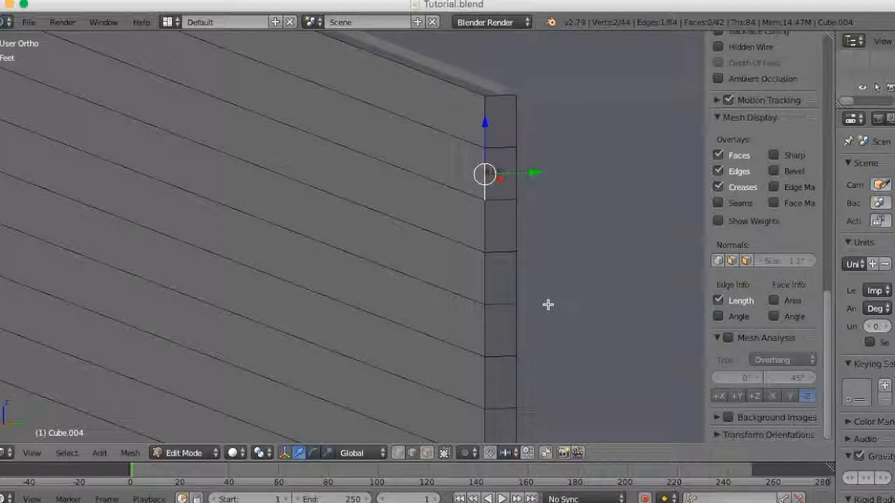
scroll(548, 305, "down", 2)
scroll(548, 309, "down", 1)
scroll(549, 309, "up", 1)
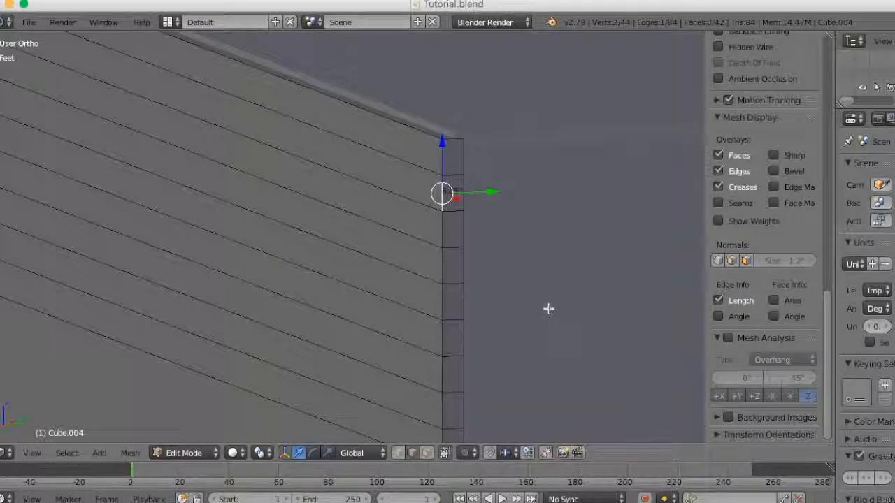
scroll(549, 309, "down", 6)
mouse_move(543, 314)
middle_mouse_down()
mouse_move(519, 323)
mouse_move(552, 327)
mouse_move(549, 316)
middle_mouse_up()
- Switch to face selection and select all the horizontal strip faces on the wall's outer side, including the tall bottom one
key("ctrl+Tab")
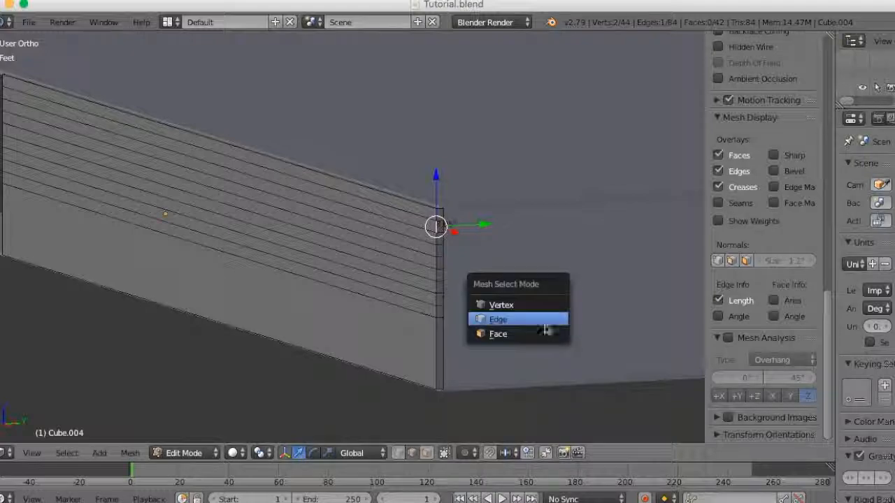
left_click(535, 342)
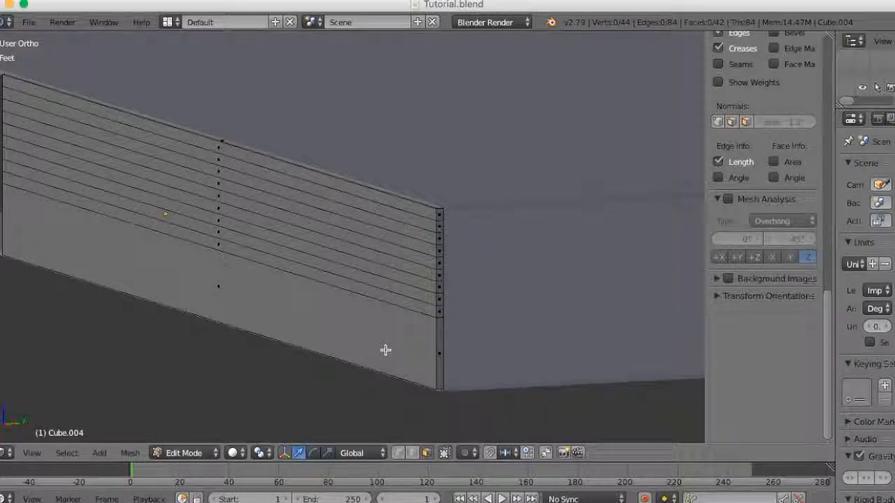
key("c")
left_click_drag(360, 216, 348, 302)
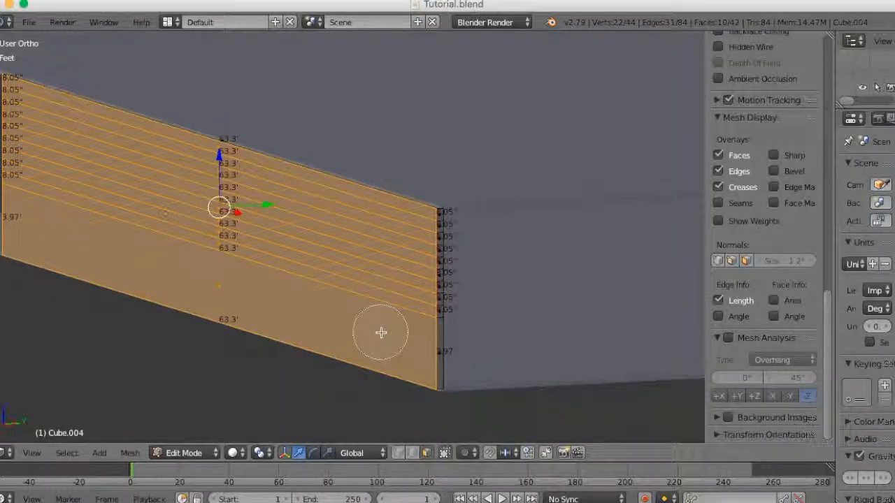
middle_click_drag(302, 341, 441, 355)
- Extrude the selected outer wall faces outward by about 8.1 ft
key("e")
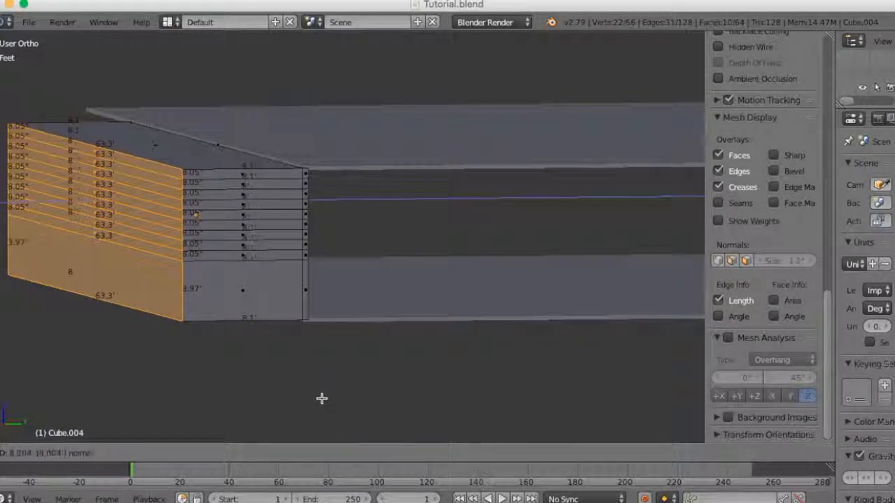
left_click(322, 399)
scroll(354, 389, "down", 3)
mouse_move(354, 389)
middle_mouse_down()
mouse_move(523, 406)
mouse_move(396, 393)
mouse_move(359, 400)
middle_mouse_up()
scroll(374, 399, "up", 4)
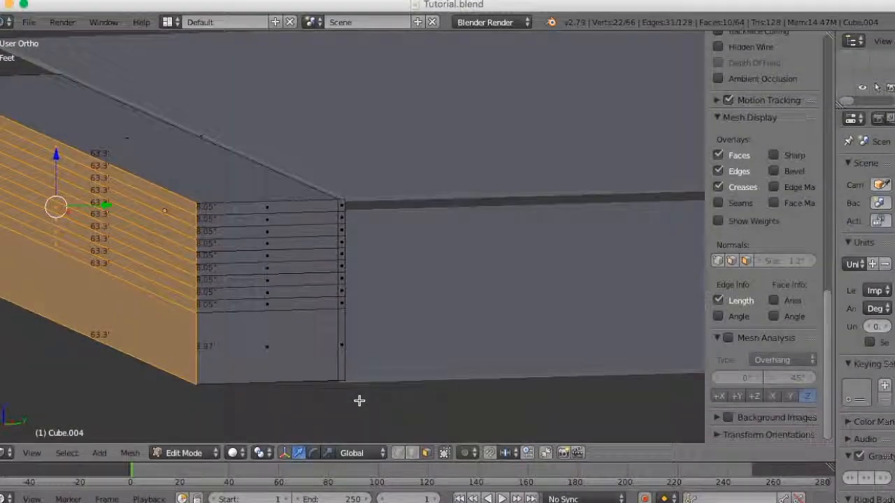
middle_click_drag(309, 379, 432, 391)
scroll(432, 391, "up", 3)
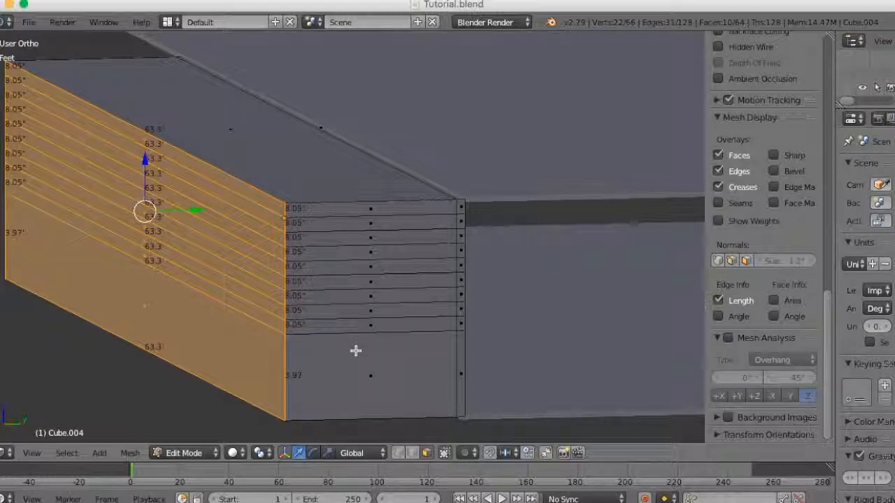
- Add seven evenly spaced vertical loop cuts across the depth of the extruded block, without sliding them
key("ctrl+r")
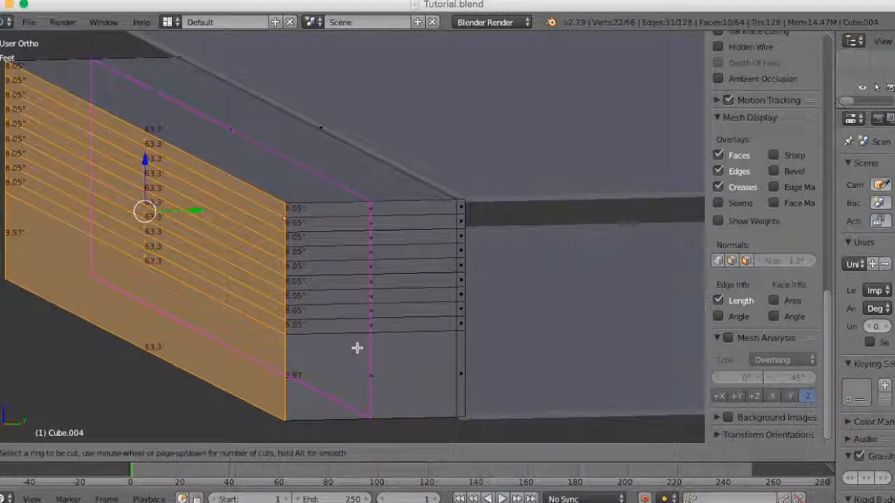
scroll(356, 347, "up", 1)
scroll(357, 348, "up", 4)
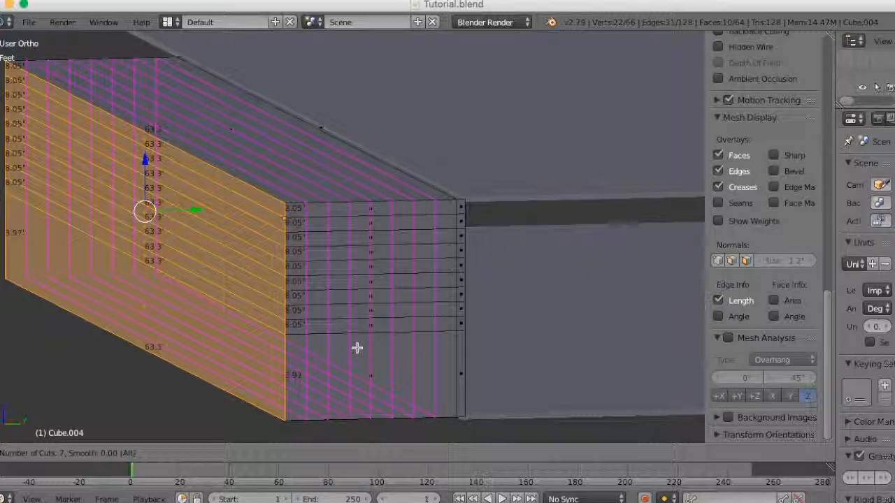
left_click(356, 347)
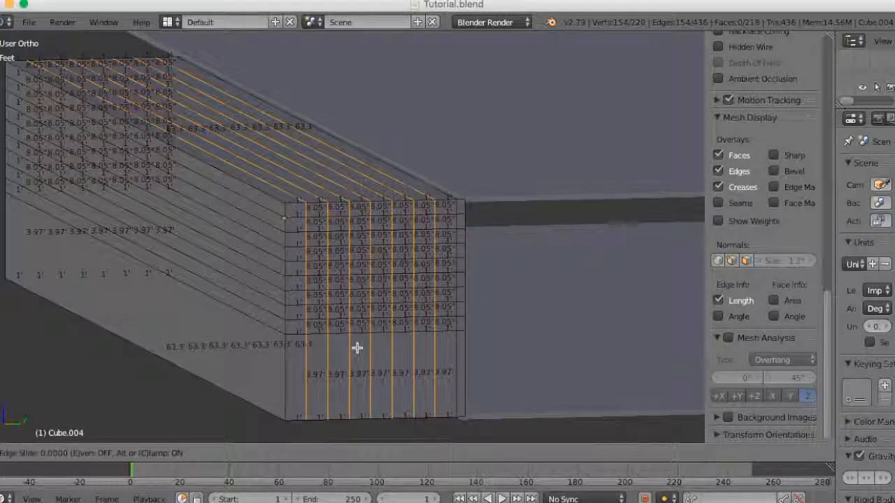
right_click(357, 347)
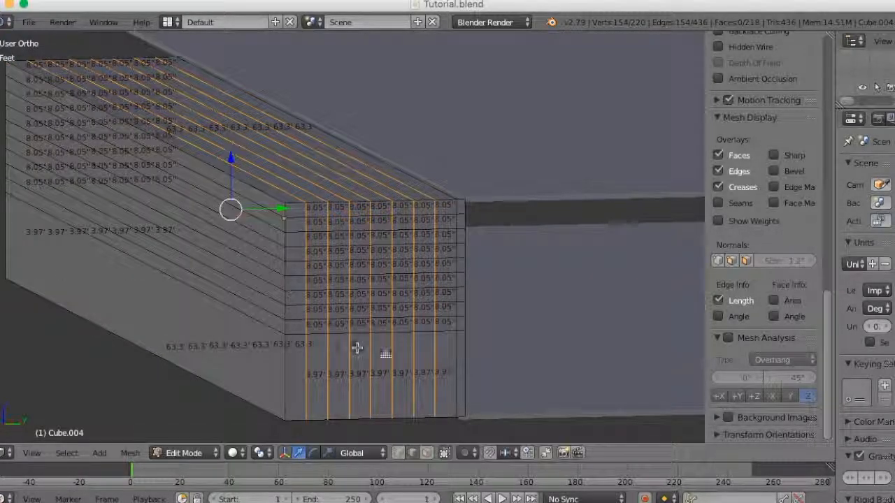
- Turn off the edge length display and inspect the grid on the extruded block's end
left_click(719, 300)
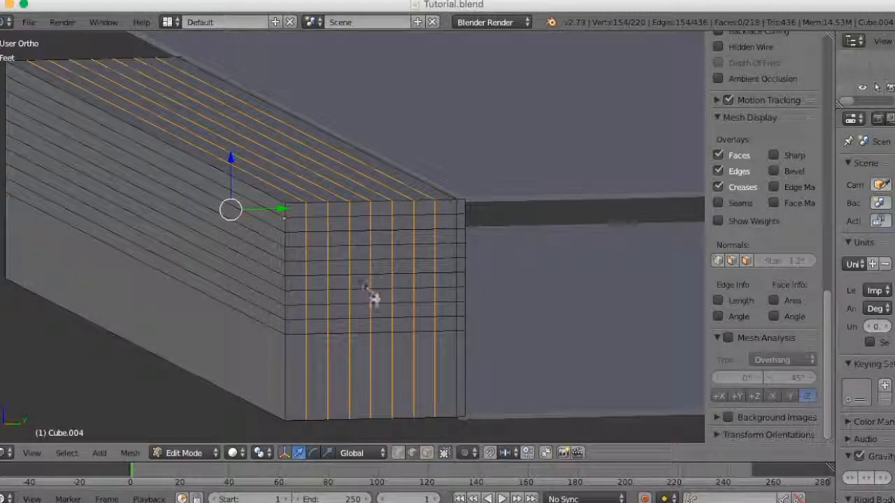
scroll(369, 295, "up", 2)
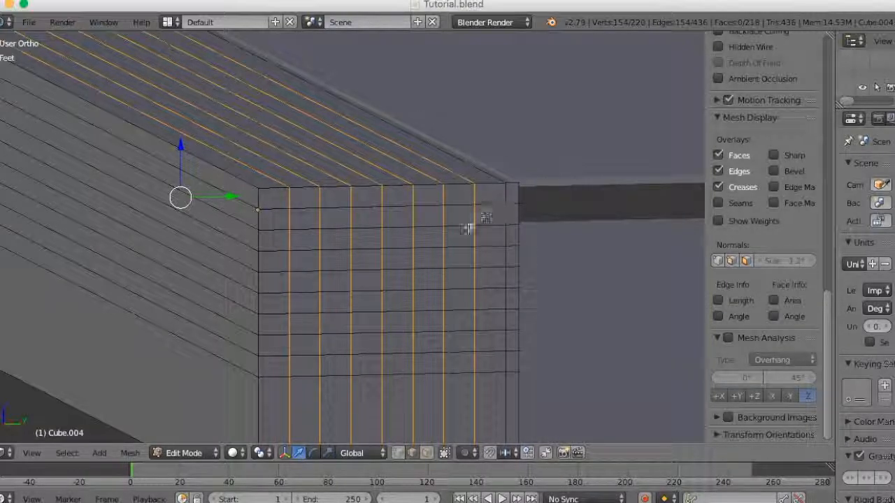
scroll(312, 351, "down", 3)
mouse_move(326, 378)
middle_mouse_down()
mouse_move(330, 362)
mouse_move(322, 361)
mouse_move(335, 367)
middle_mouse_up()
scroll(334, 367, "up", 2)
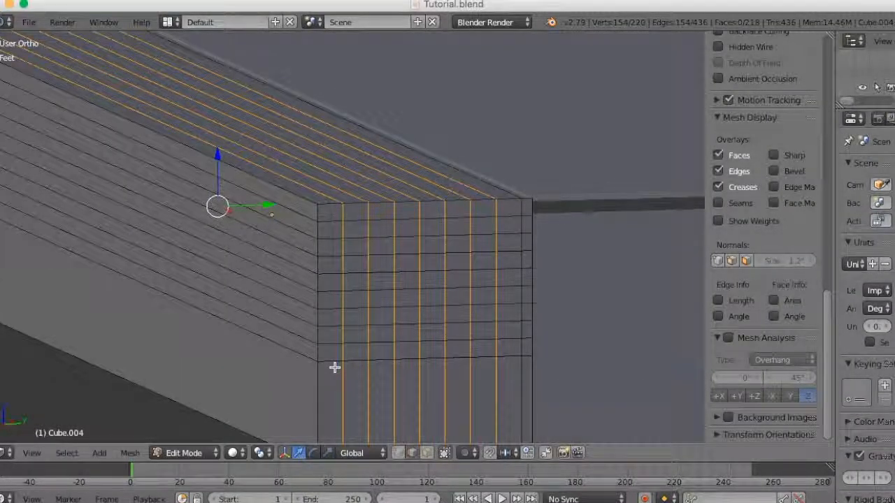
- Undo the seven loop cuts and add eight evenly spaced ones across the extruded block's depth
key("ctrl+z")
key("ctrl+r")
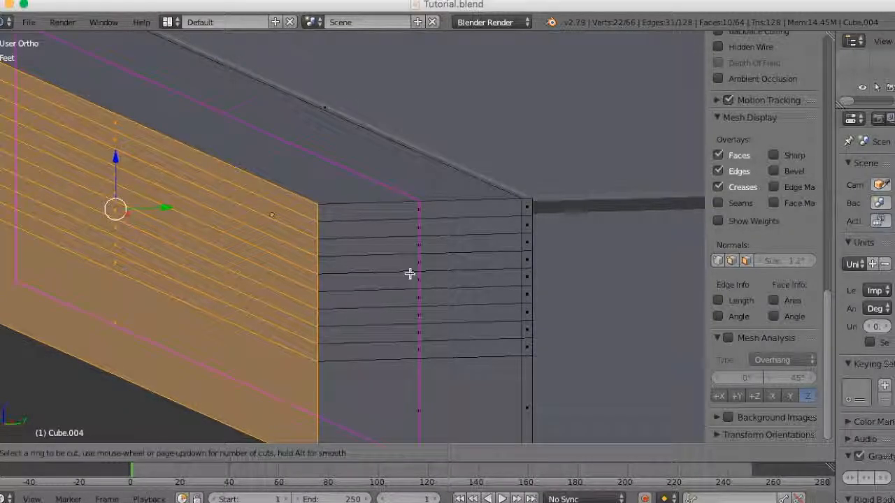
scroll(409, 273, "up", 7)
left_click(410, 273)
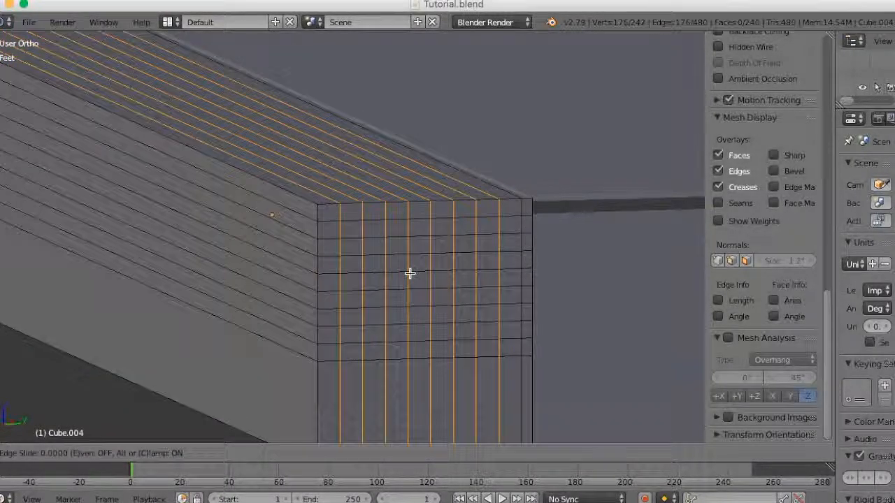
right_click(409, 274)
scroll(443, 339, "down", 3)
mouse_move(444, 339)
middle_mouse_down()
mouse_move(426, 335)
mouse_move(442, 336)
middle_mouse_up()
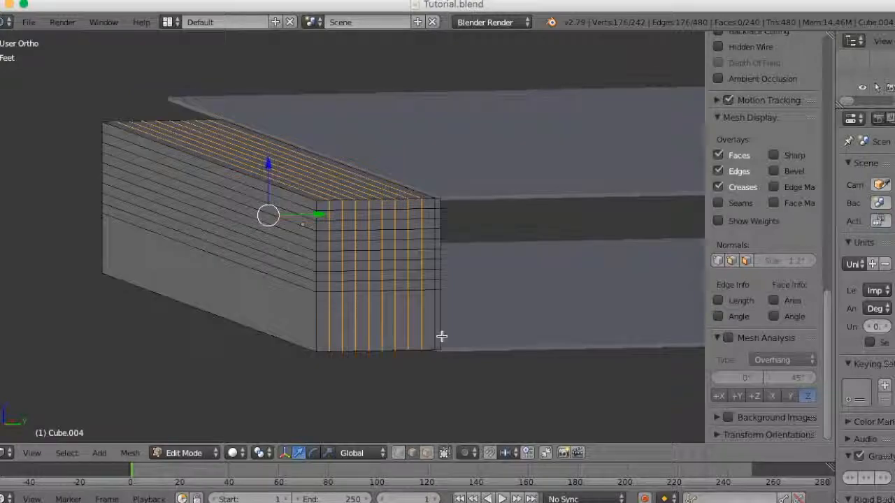
scroll(441, 336, "up", 3)
scroll(442, 337, "down", 2)
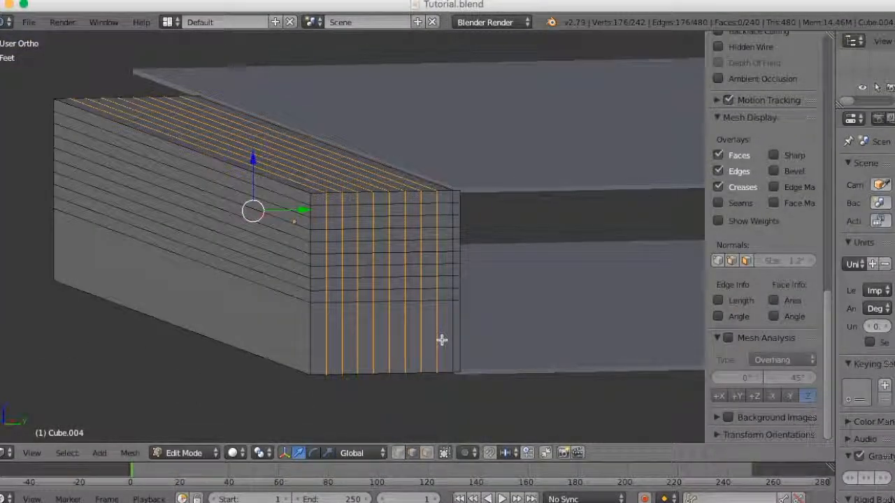
- Delete the extruded block's top faces and upper outer strip faces, keeping the original wall's top face and the tall bottom outer face
key("ctrl+Tab")
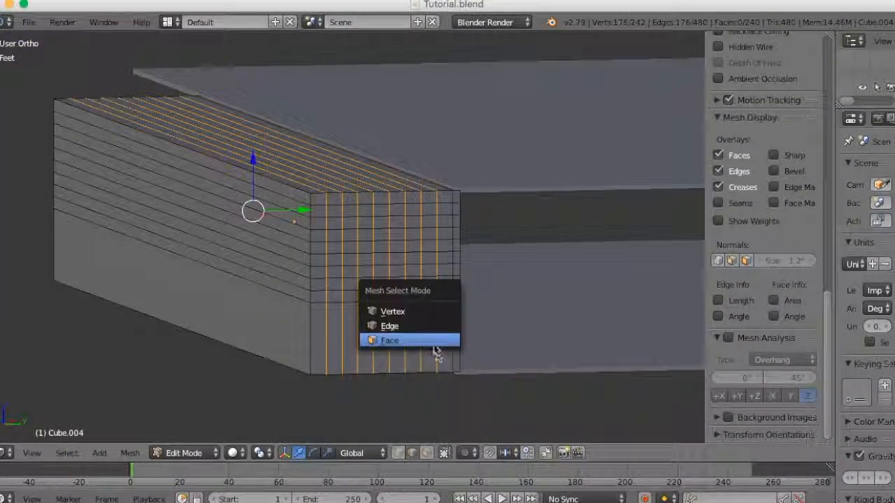
left_click(433, 343)
key("c")
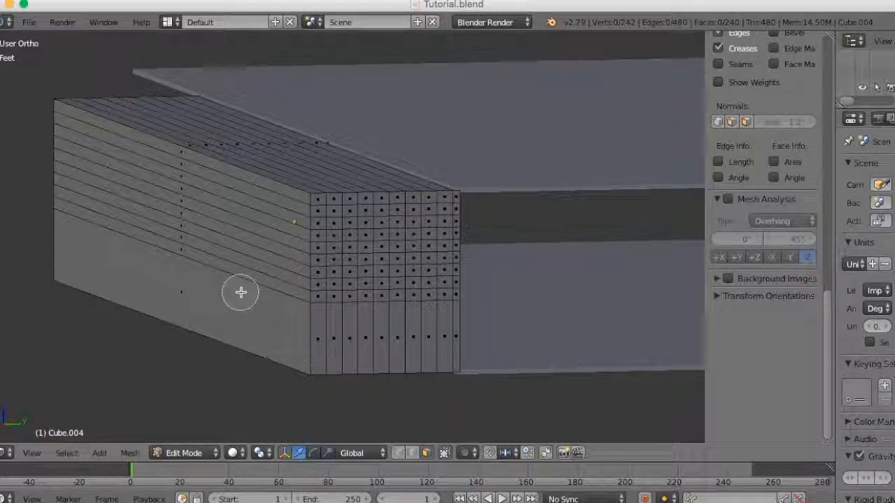
mouse_move(246, 262)
left_mouse_down()
mouse_move(273, 174)
mouse_move(286, 172)
left_mouse_up()
right_click(314, 162, "shift")
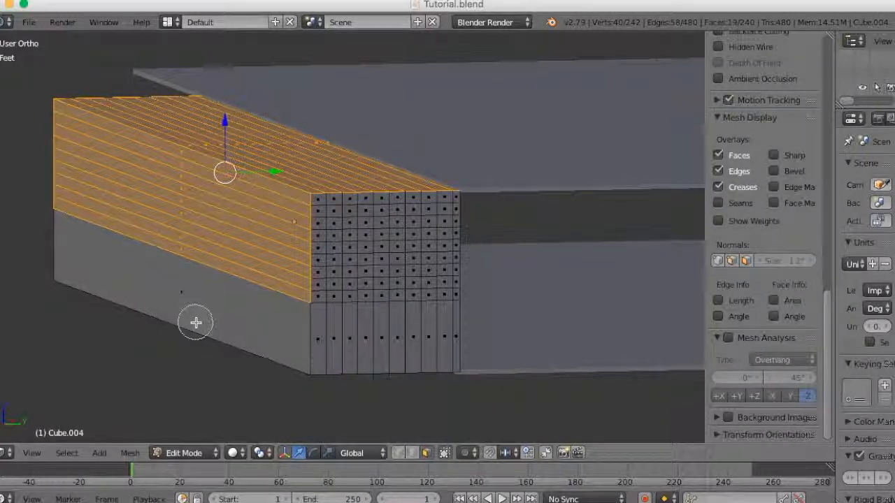
middle_click_drag(135, 326, 415, 333)
scroll(415, 334, "up", 3)
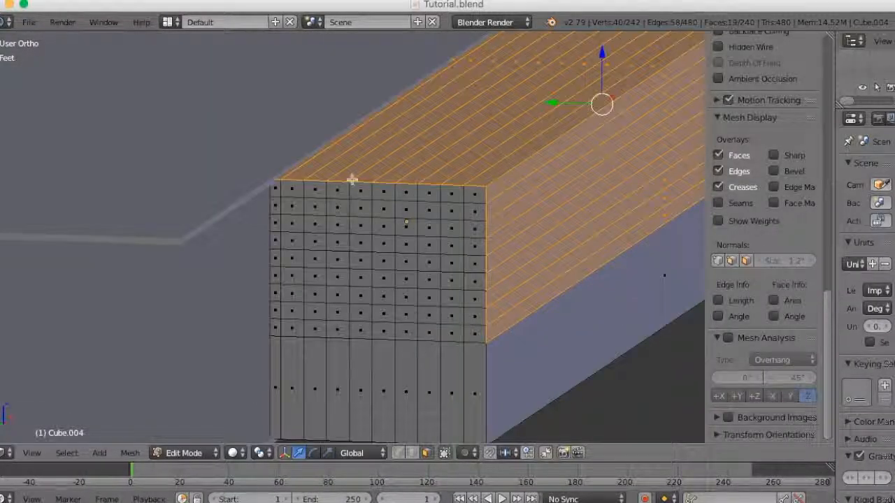
right_click(367, 120, "shift")
middle_click_drag(451, 216, 299, 309)
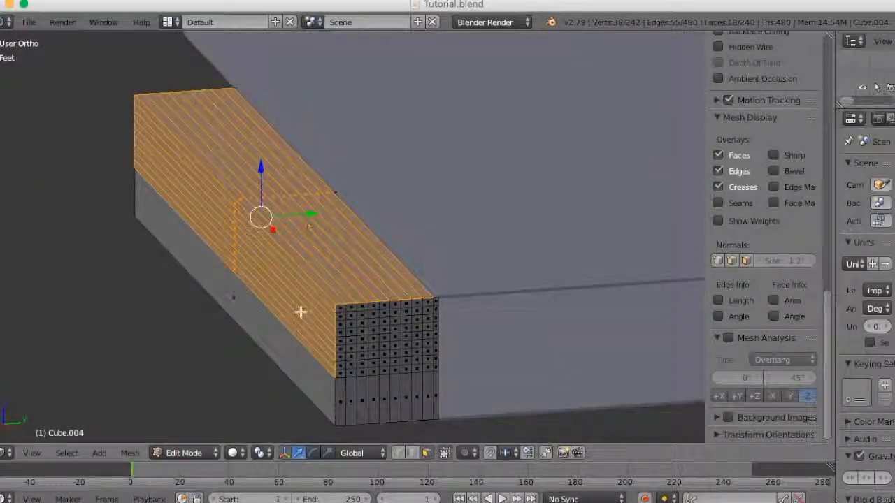
key("x")
left_click(291, 344)
mouse_move(291, 341)
middle_mouse_down()
mouse_move(305, 341)
mouse_move(287, 338)
middle_mouse_up()
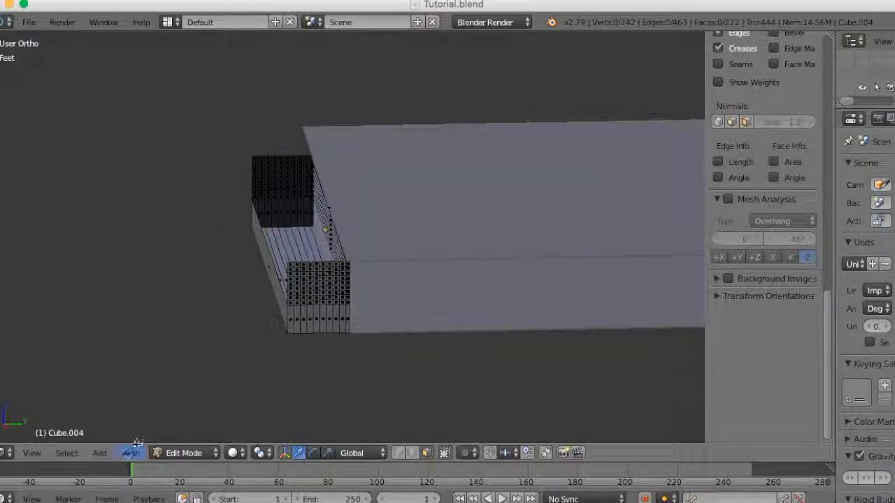
- Switch to the right side orthographic view in wireframe, framed on the block's gridded end
left_click(38, 455)
mouse_move(65, 453)
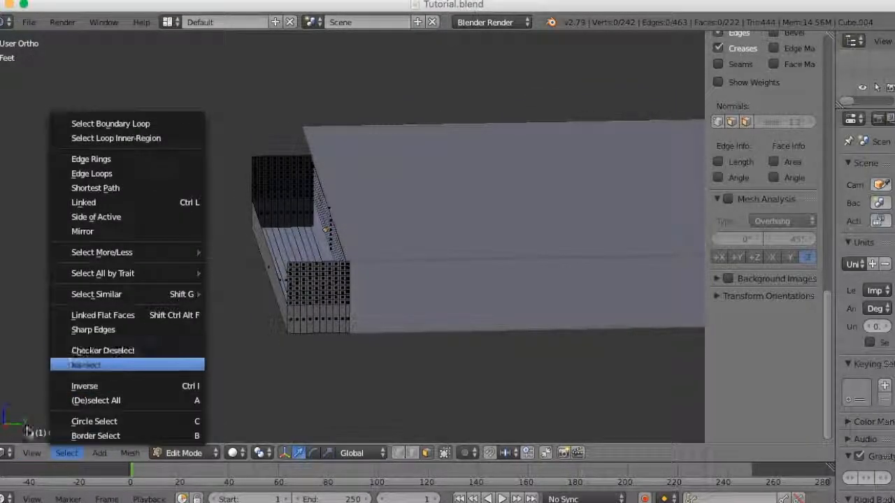
mouse_move(31, 453)
left_click(70, 327)
scroll(336, 294, "up", 5)
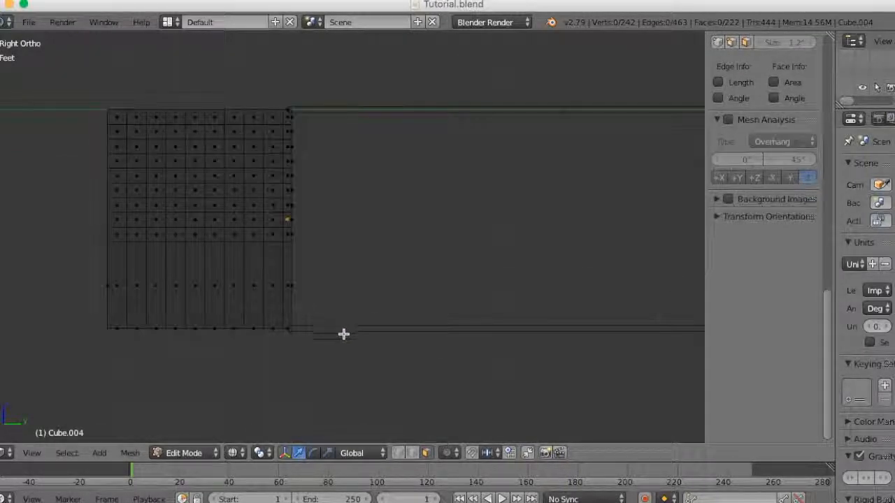
middle_click_drag(247, 320, 408, 356, "shift")
scroll(408, 355, "up", 2)
- Delete the end-grid faces in a staircase pattern, removing the top eight in the outermost column and one fewer in each column inward
key("b")
left_click_drag(244, 85, 260, 271)
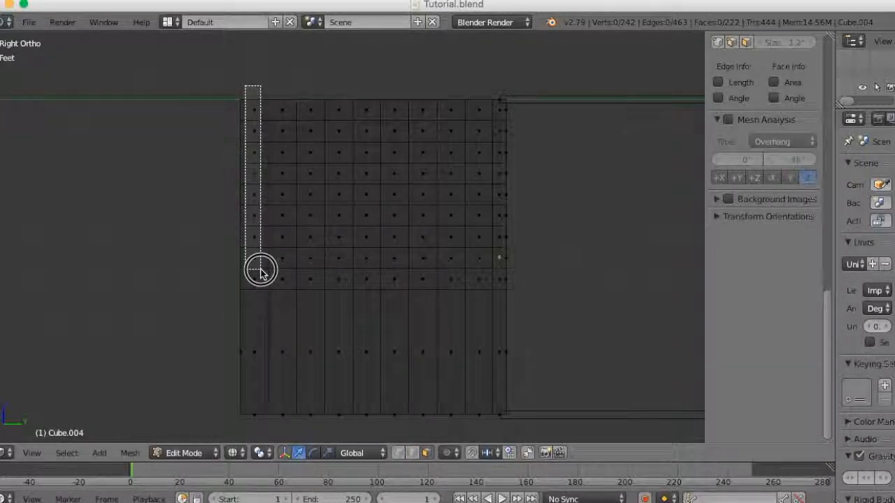
left_click_drag(260, 271, 262, 271)
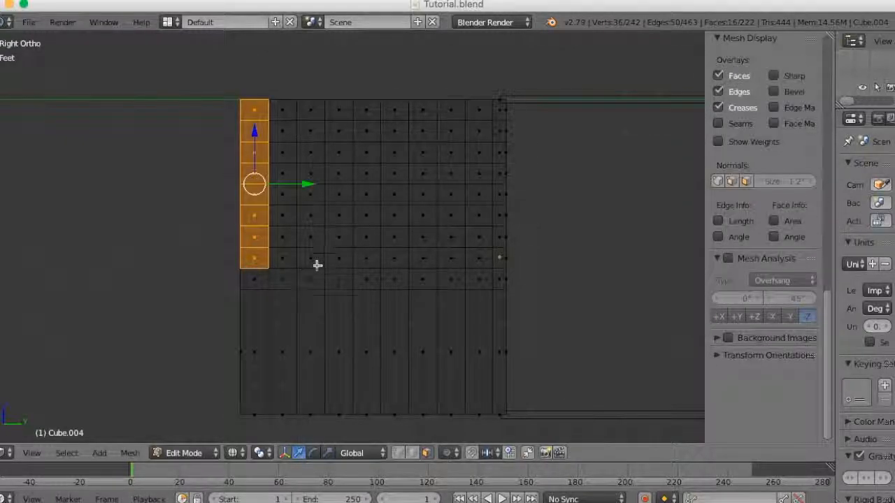
key("b")
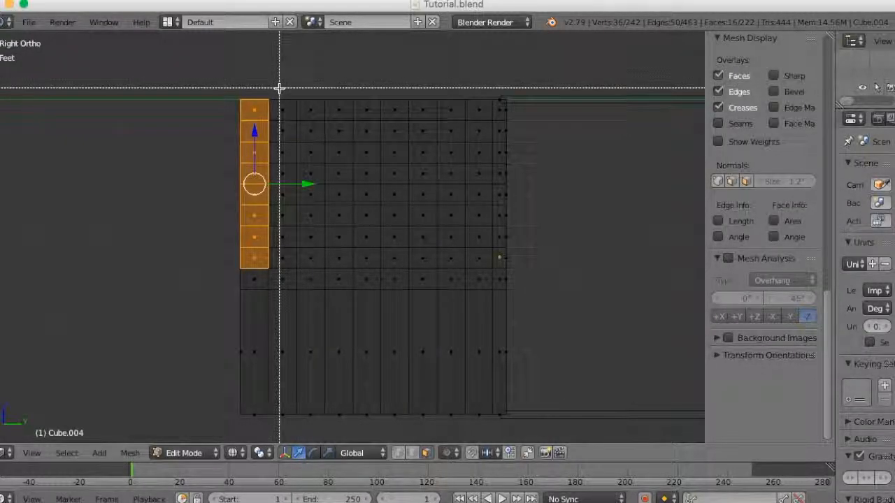
left_click_drag(279, 88, 286, 242)
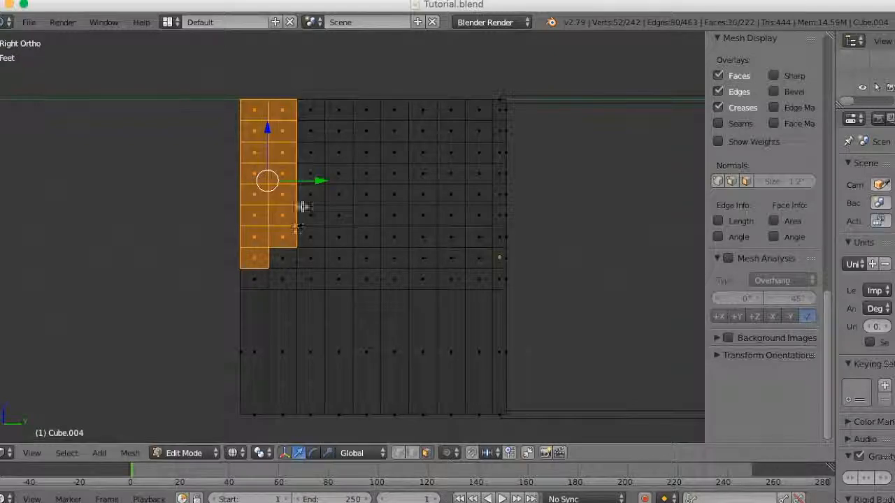
key("b")
left_click_drag(310, 94, 322, 231)
key("b")
left_click_drag(334, 93, 349, 201)
key("b")
left_click_drag(366, 107, 376, 180)
key("b")
left_click_drag(393, 95, 407, 143)
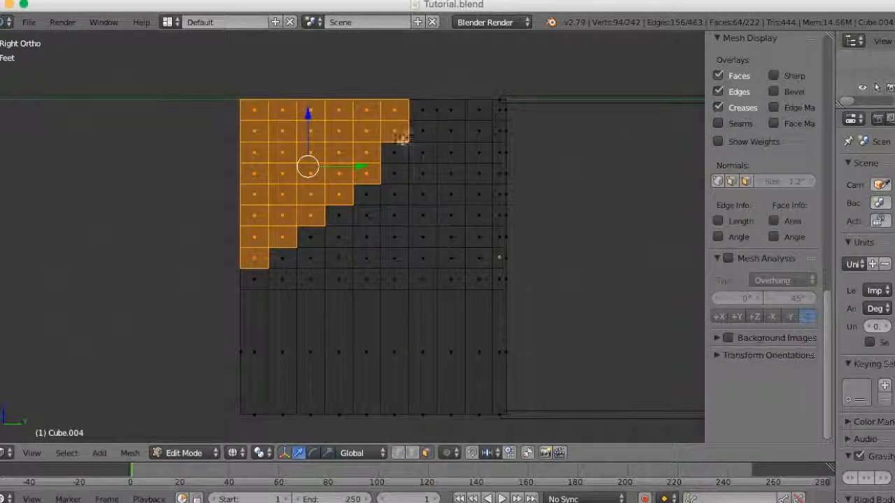
key("b")
left_click_drag(422, 97, 394, 152)
key("b")
key("b")
left_click_drag(449, 89, 457, 116)
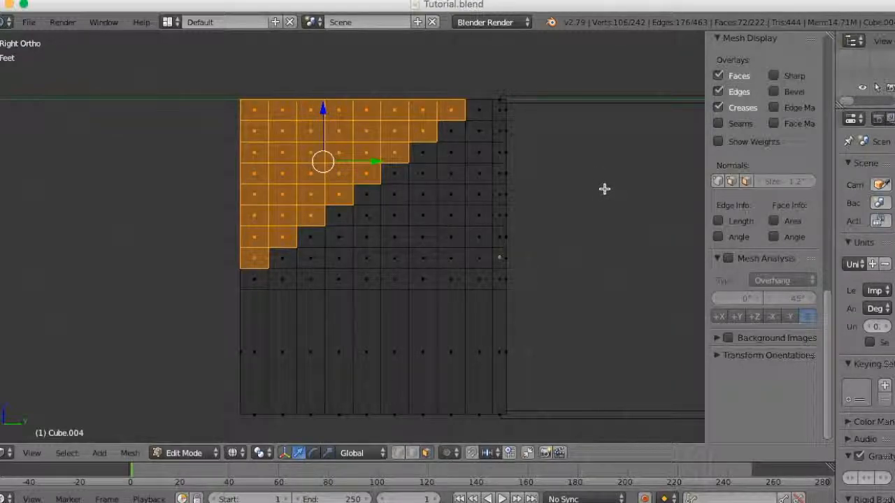
key("x")
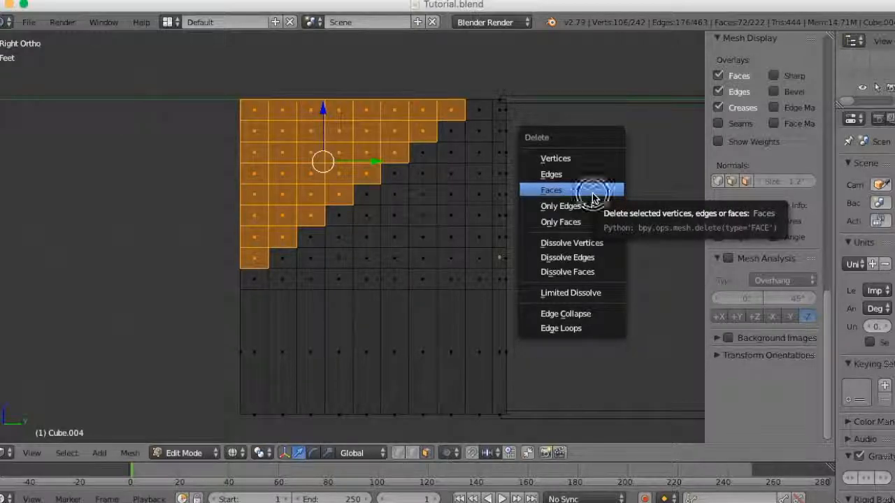
left_click(593, 198)
- In solid shading and edge select mode, select the stepped tread and riser edges along the block's near end
scroll(375, 261, "down", 2)
middle_click_drag(376, 261, 439, 287)
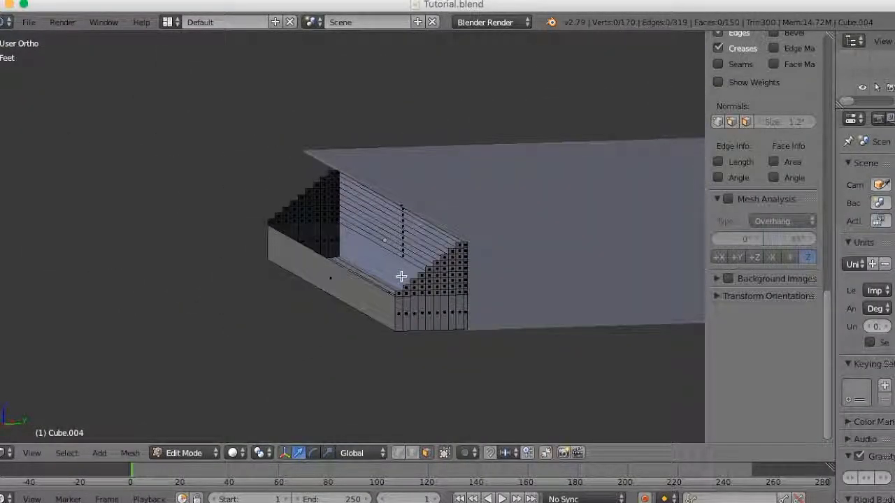
scroll(400, 277, "up", 1)
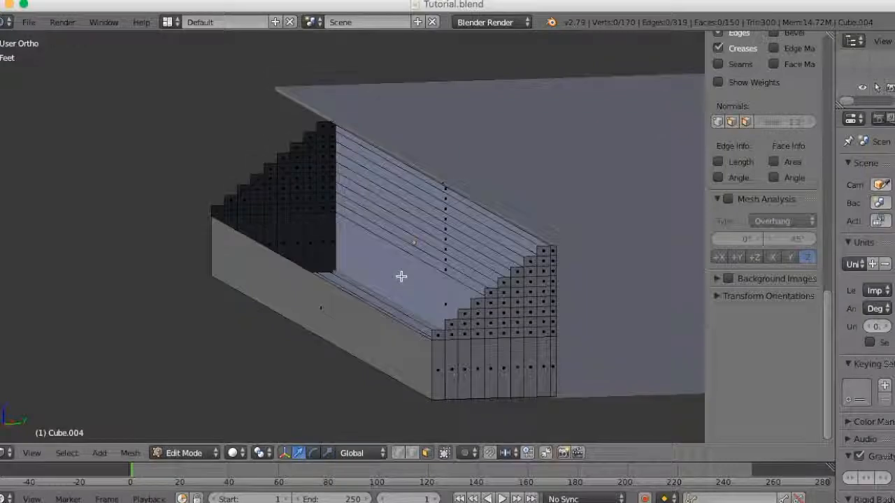
scroll(463, 323, "up", 2)
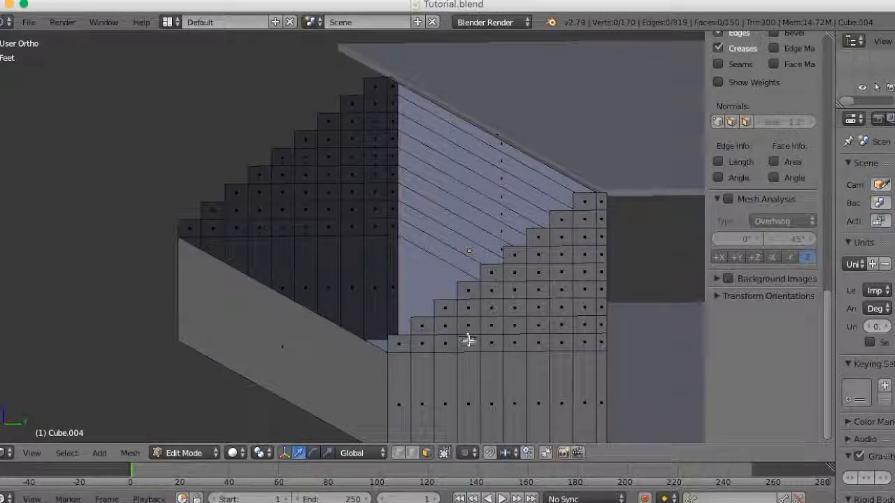
middle_click_drag(452, 343, 457, 303, "shift")
key("ctrl+Tab")
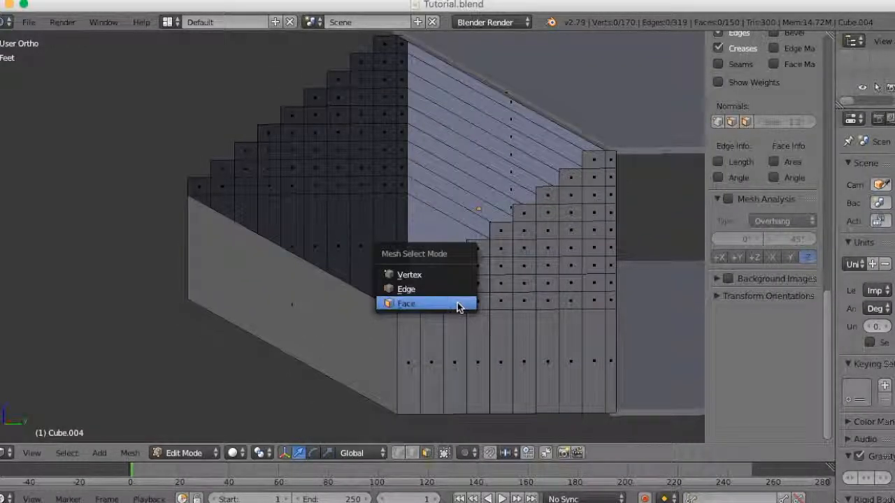
left_click(441, 293)
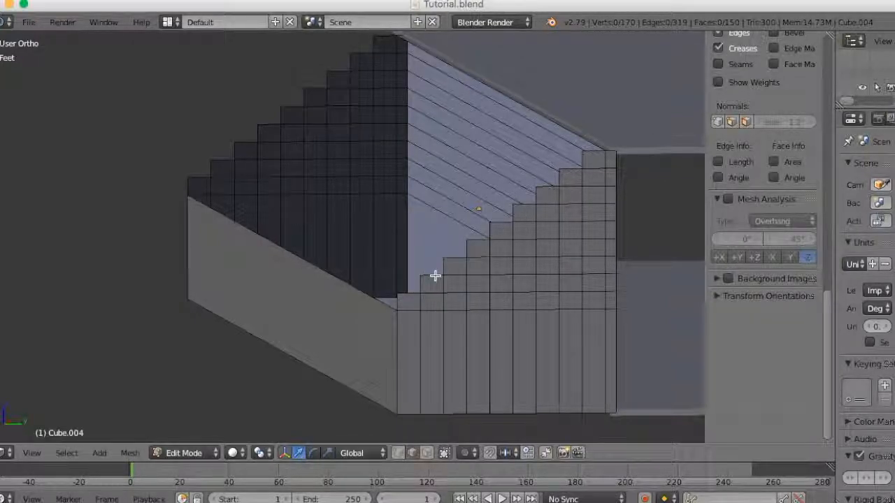
left_click(434, 276)
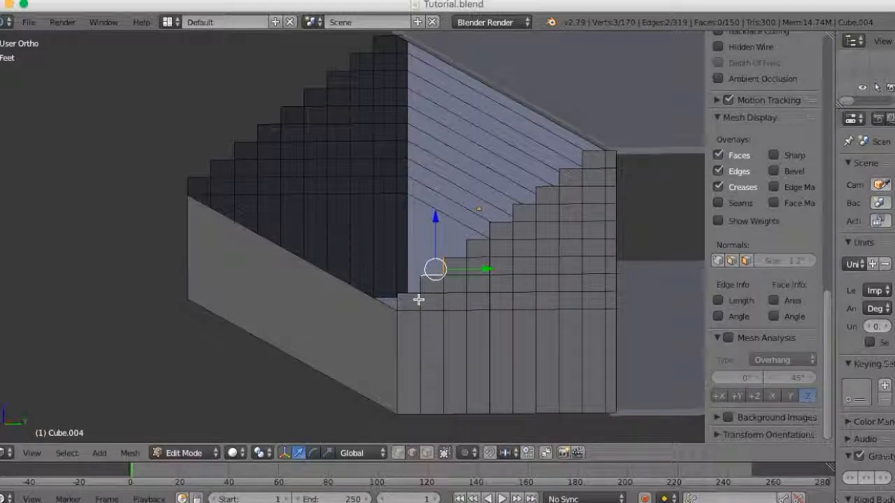
left_click(467, 248, "ctrl")
left_click(495, 224, "ctrl")
left_click(518, 207, "ctrl")
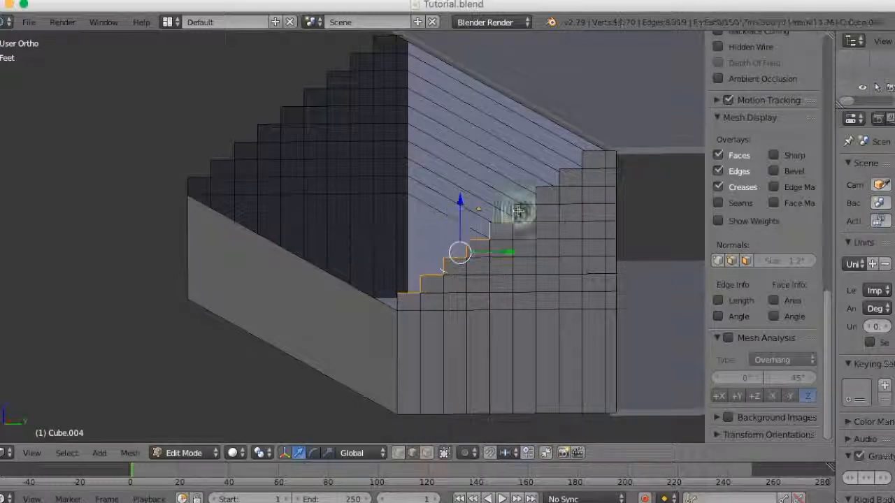
left_click(556, 192, "ctrl")
left_click(587, 165, "ctrl")
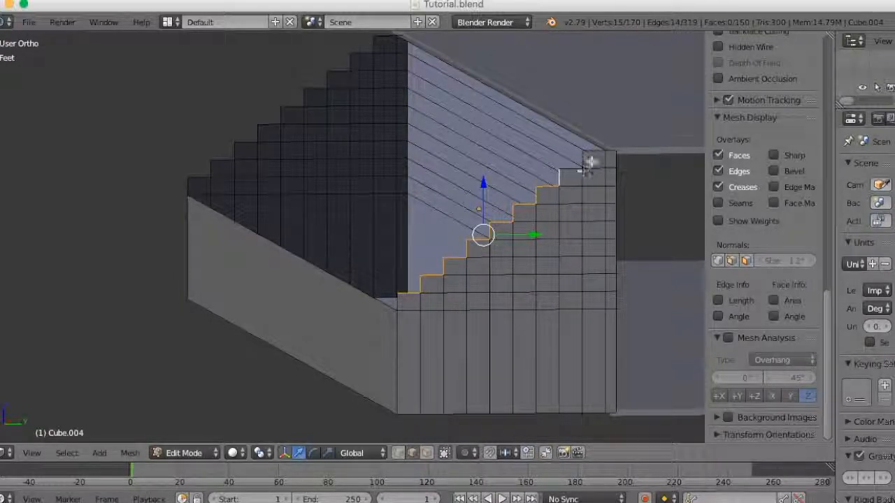
left_click(582, 157, "ctrl")
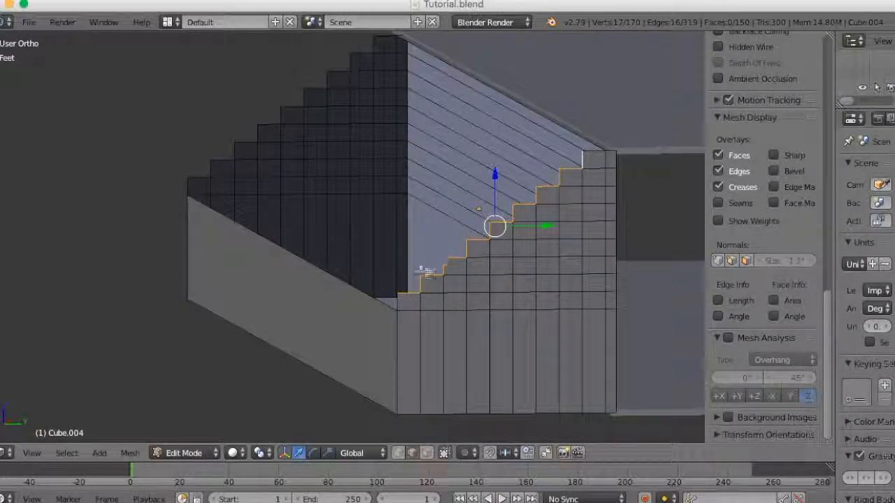
- Add the matching stepped tread and riser edges along the block's far end to the selection
left_click(204, 166, "ctrl")
left_click(234, 152, "ctrl")
left_click(256, 136, "ctrl")
left_click(273, 122, "ctrl")
left_click(292, 112, "ctrl")
left_click(326, 77, "ctrl")
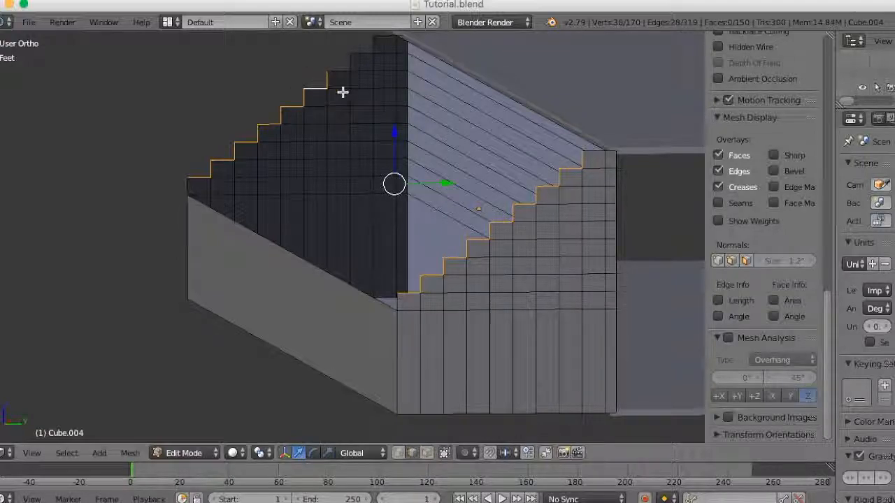
left_click(341, 67, "ctrl")
left_click(369, 56, "ctrl")
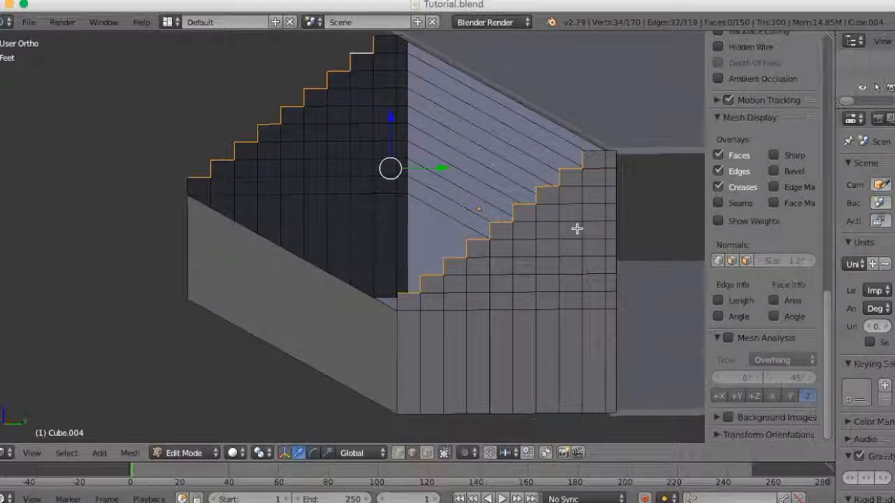
- Add the topmost tread edge at both ends to the selection and join the two stepped profiles with Bridge Edge Loops
middle_click_drag(576, 229, 525, 300)
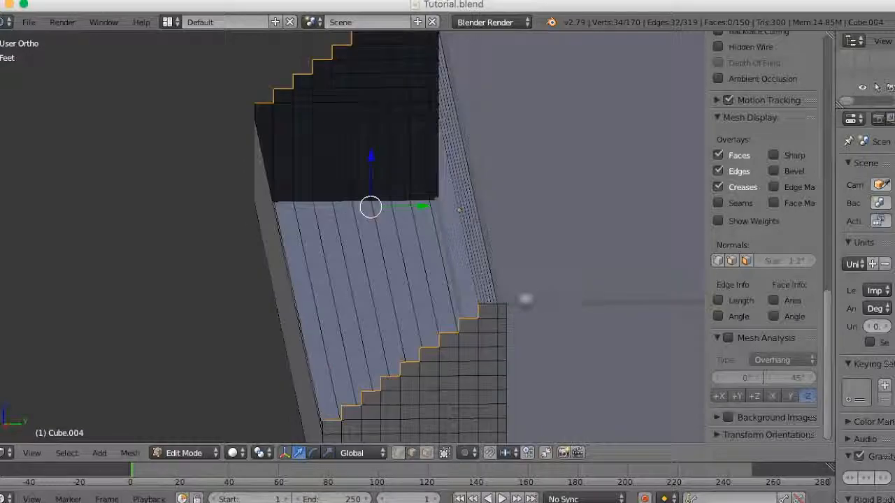
right_click(487, 305, "shift")
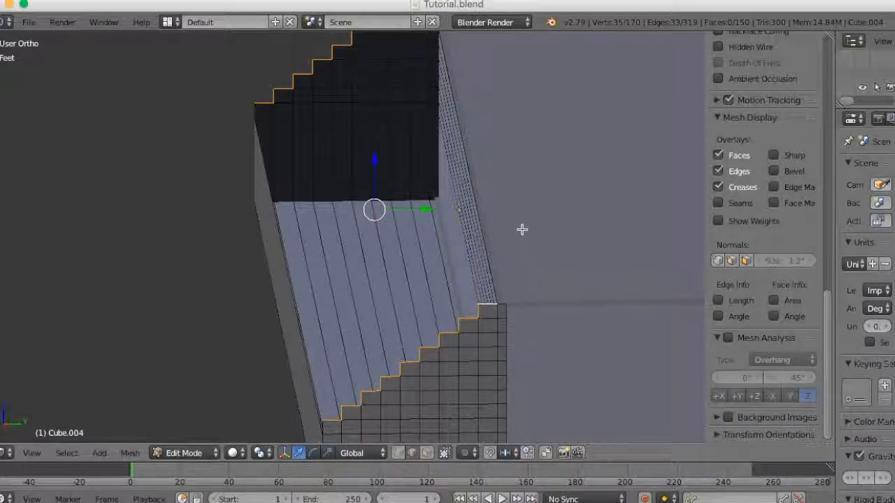
middle_click_drag(519, 227, 586, 285)
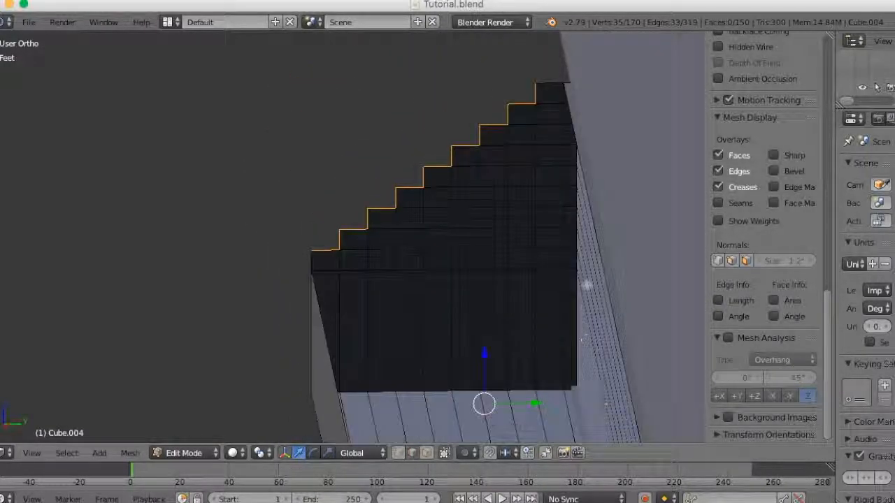
right_click(550, 83, "shift")
middle_click_drag(549, 83, 485, 343)
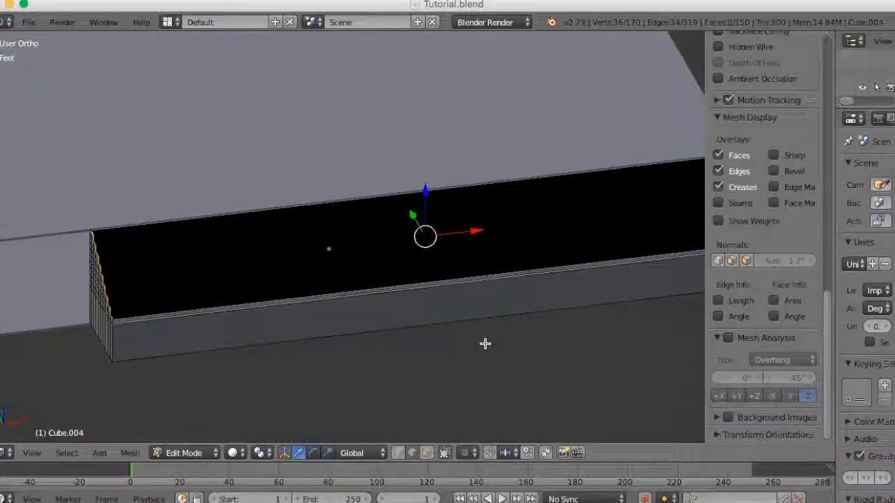
key("space")
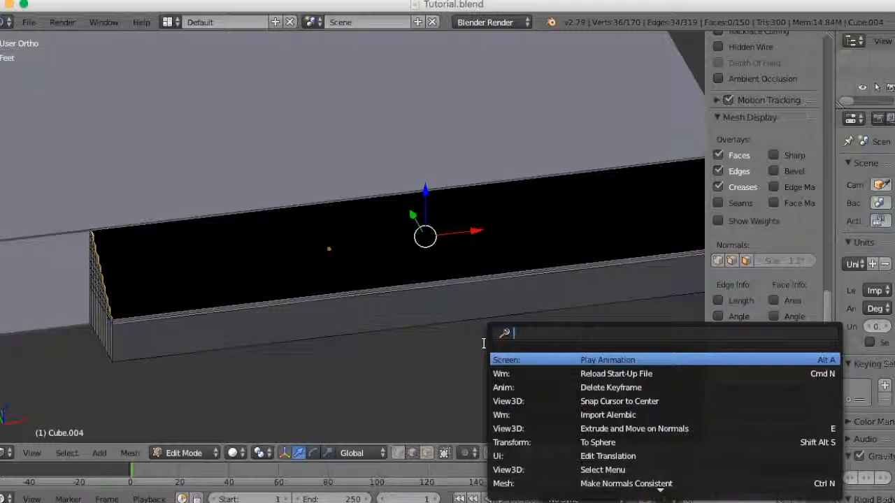
type("bri")
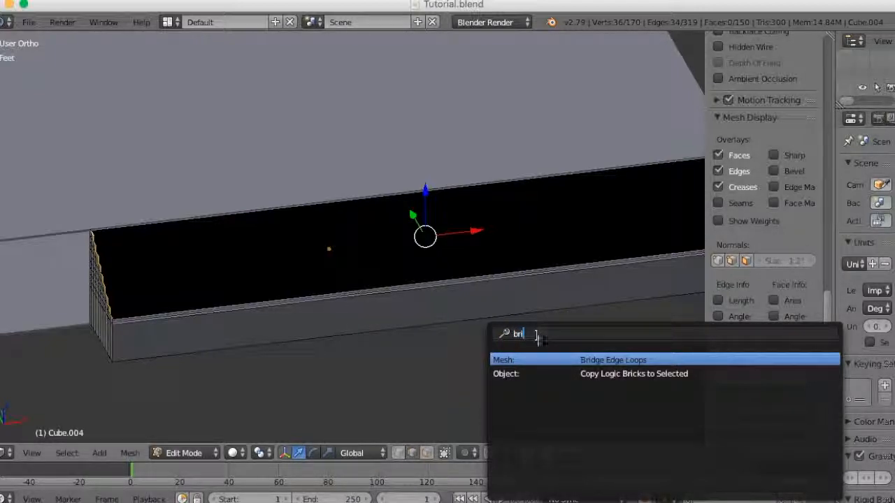
left_click(549, 361)
middle_click_drag(461, 352, 321, 333)
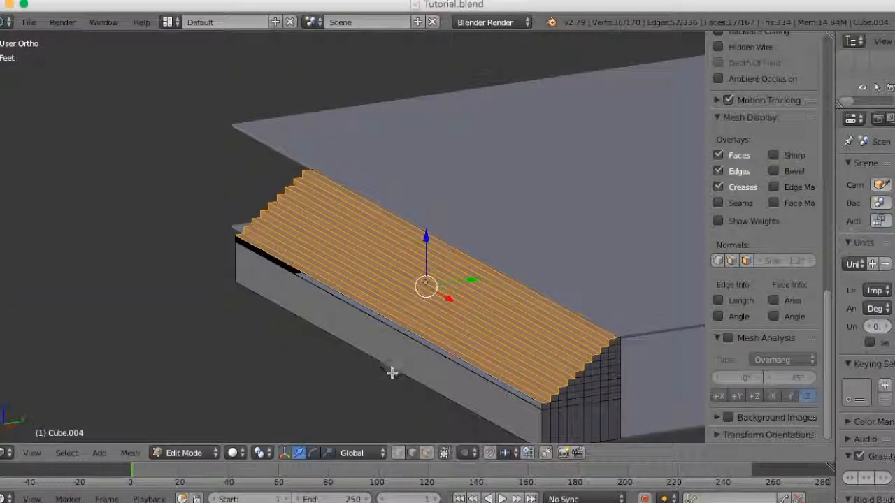
- In vertex select mode, fill the open strip between the lowest tread and the front face from its four corner vertices
middle_click_drag(397, 378, 392, 350)
scroll(401, 358, "up", 2)
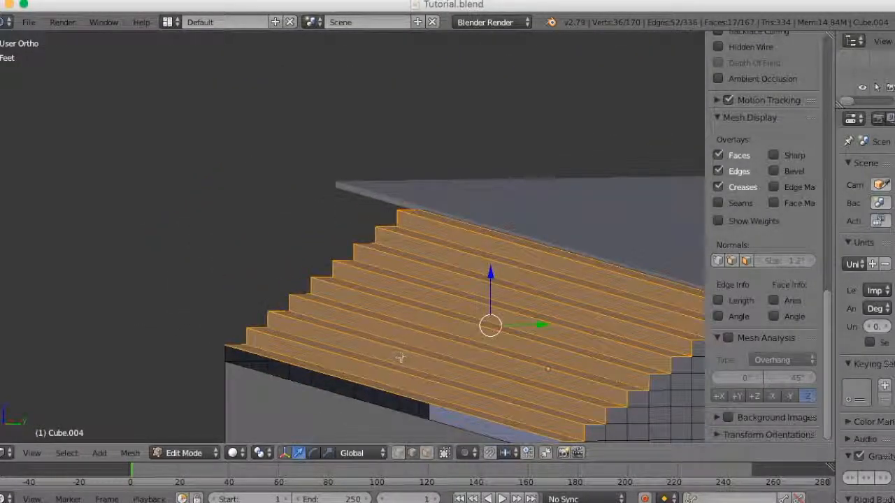
middle_click_drag(447, 382, 427, 292)
scroll(430, 291, "up", 2)
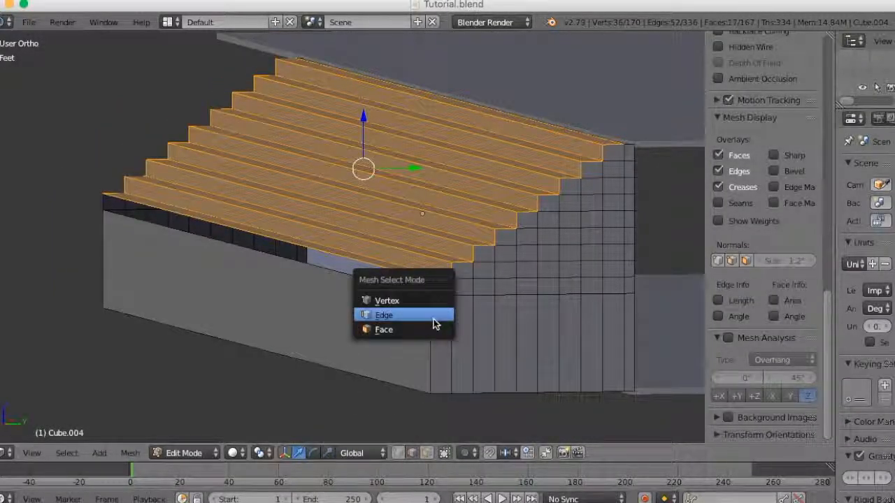
right_click(429, 296)
middle_click_drag(430, 295, 496, 356)
right_click(419, 300, "shift")
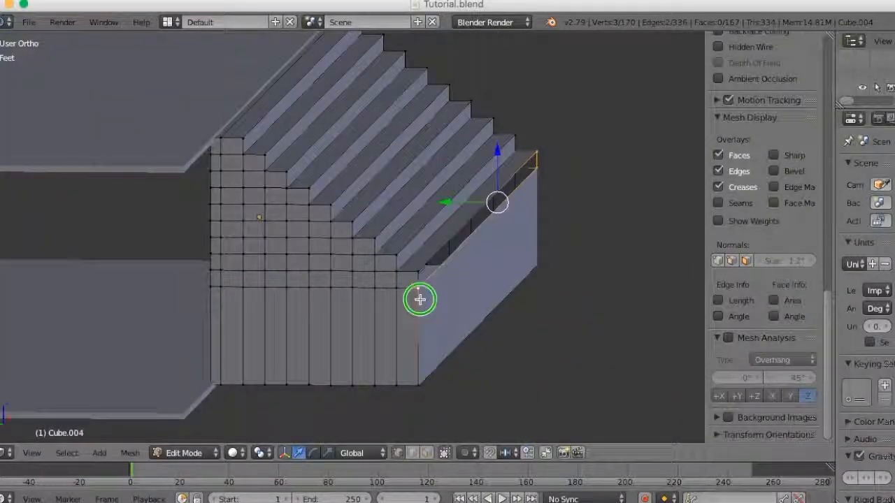
key("f")
- Examine the completed staircase from several angles and distances against the whole building
middle_click_drag(537, 320, 305, 325)
scroll(323, 346, "down", 2)
middle_click_drag(371, 338, 347, 351)
scroll(414, 354, "down", 3)
scroll(437, 379, "down", 2)
scroll(380, 359, "up", 3)
scroll(347, 351, "down", 4)
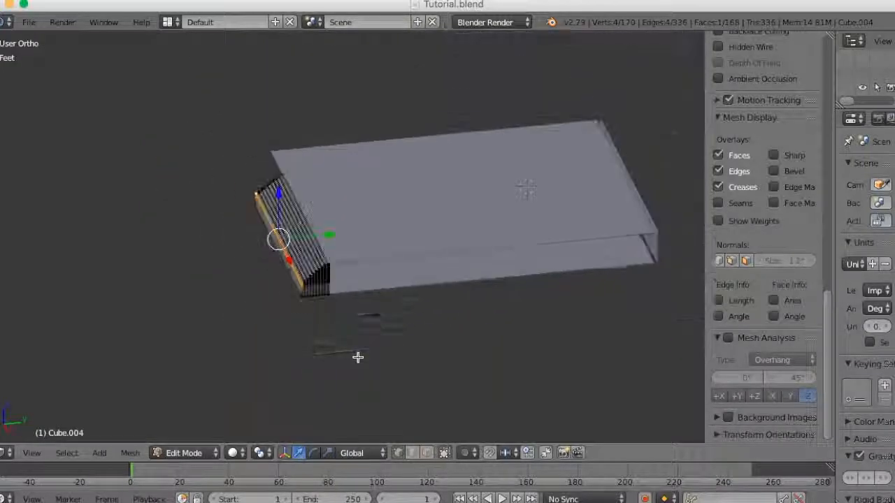
mouse_move(448, 333)
middle_mouse_down()
mouse_move(461, 347)
mouse_move(451, 354)
mouse_move(435, 330)
middle_mouse_up()
- Snap the 3D cursor to the staircase's top corner vertex where it meets the building's side wall
scroll(455, 346, "up", 4)
scroll(436, 330, "up", 3)
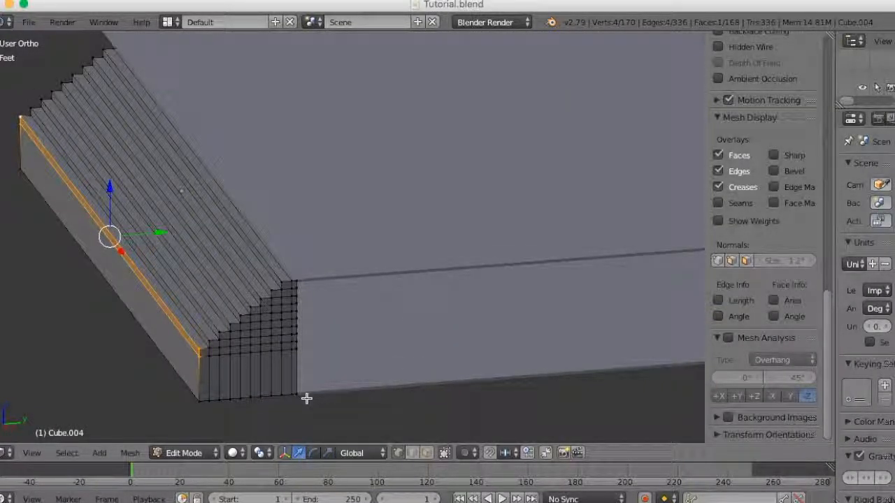
scroll(313, 387, "up", 2)
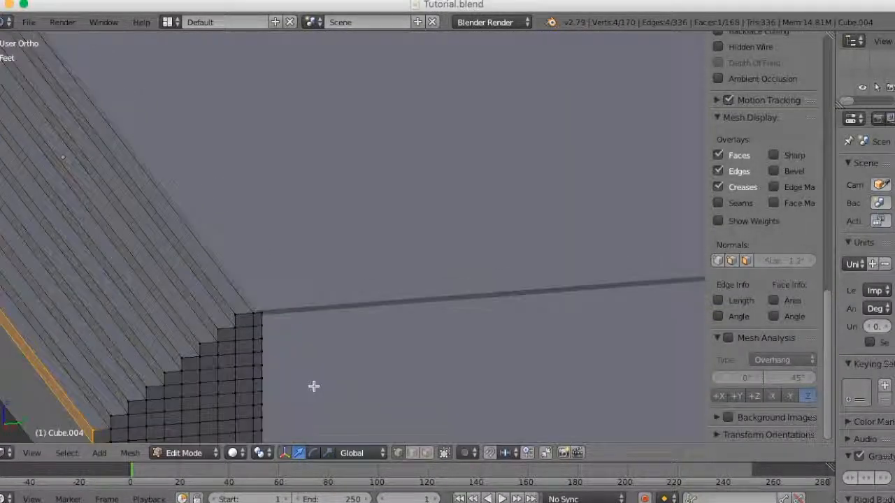
right_click(263, 309)
scroll(359, 358, "down", 2)
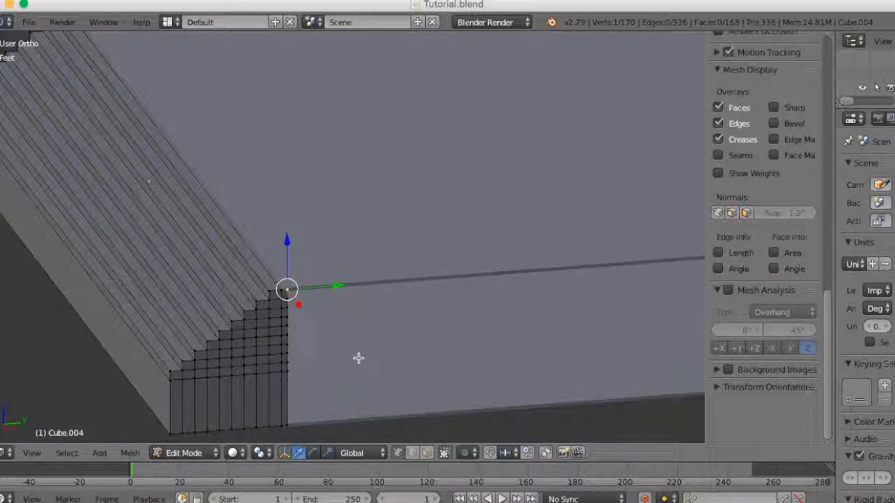
key("shift+s")
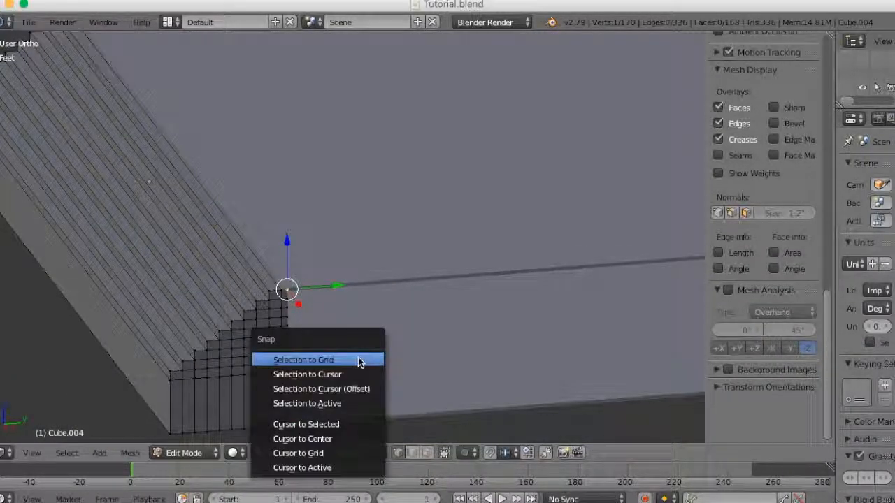
left_click(353, 424)
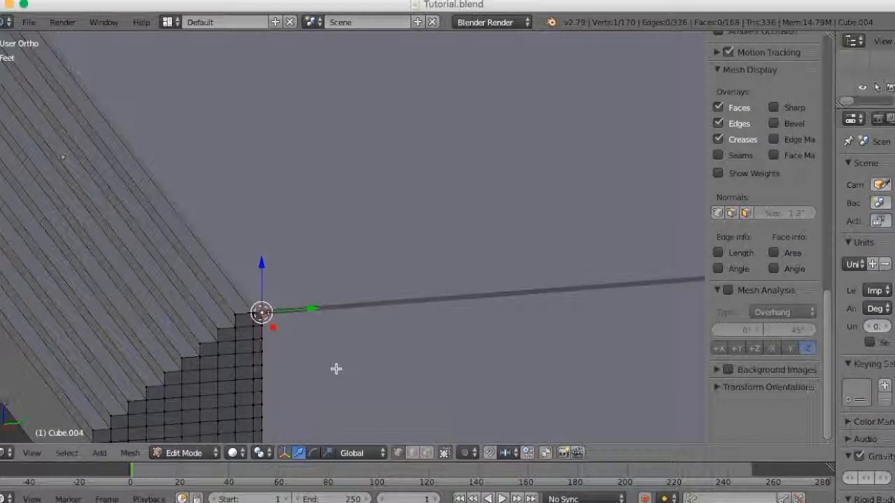
scroll(337, 369, "down", 3)
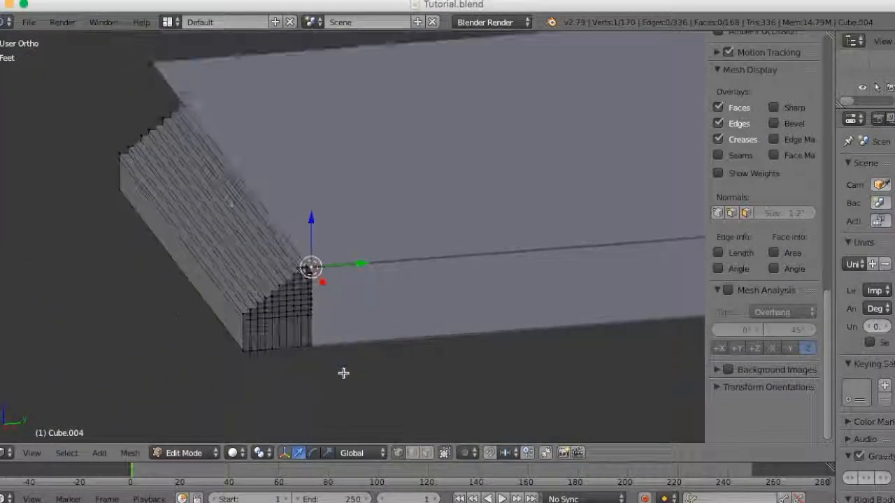
- In top wireframe view, box-select the staircase's end profile where it reaches the building corner
left_click(33, 453)
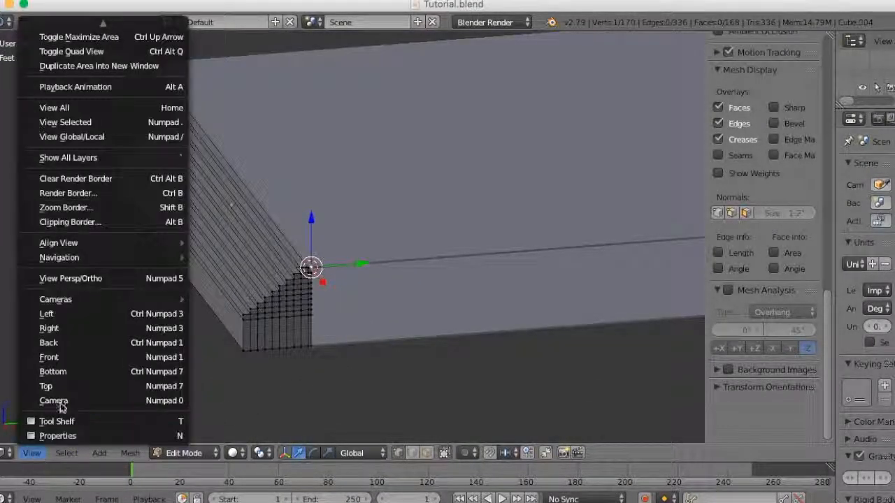
left_click(95, 389)
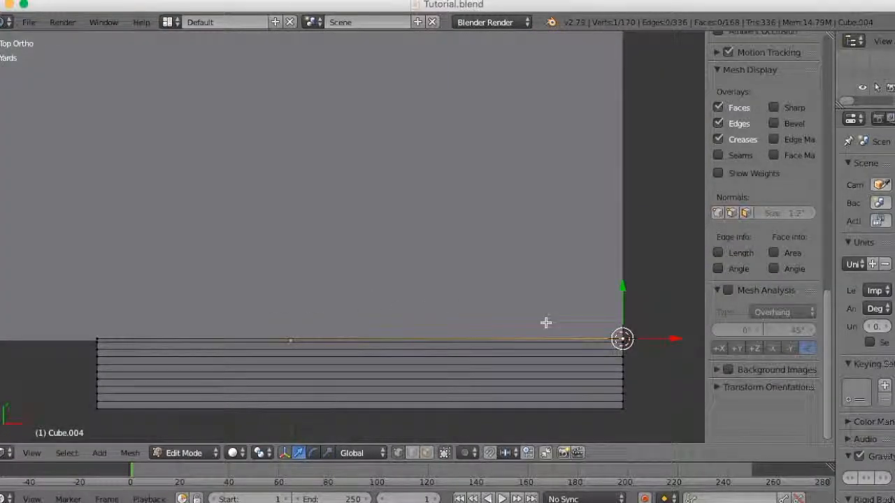
middle_click_drag(564, 353, 424, 275, "shift")
scroll(536, 347, "up", 4)
key("z")
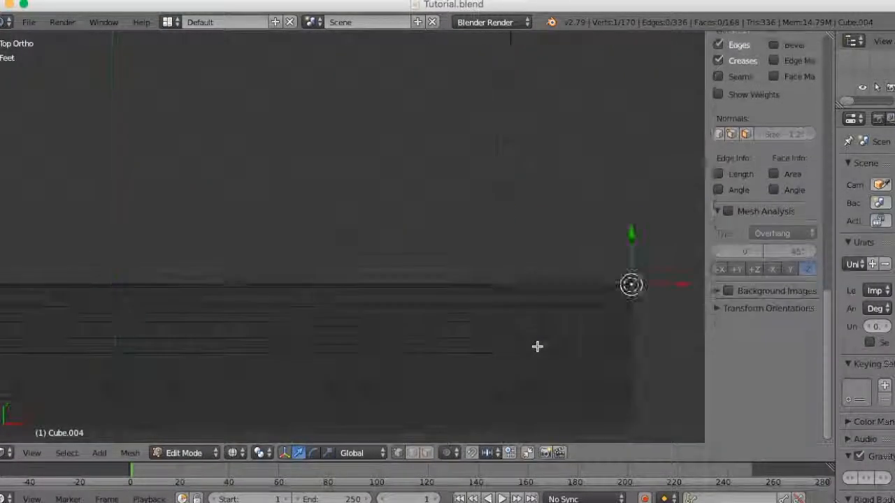
middle_click_drag(581, 363, 372, 315, "shift")
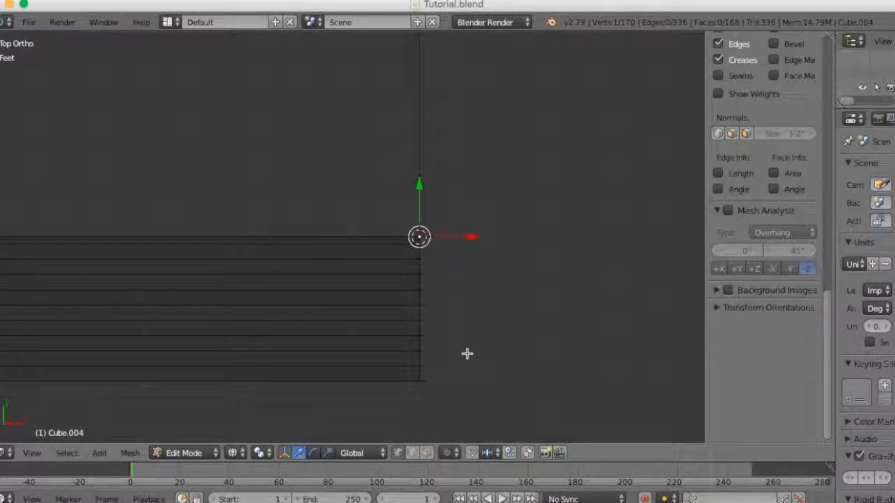
key("b")
left_click_drag(475, 207, 404, 442)
scroll(505, 370, "down", 3)
scroll(507, 377, "up", 1)
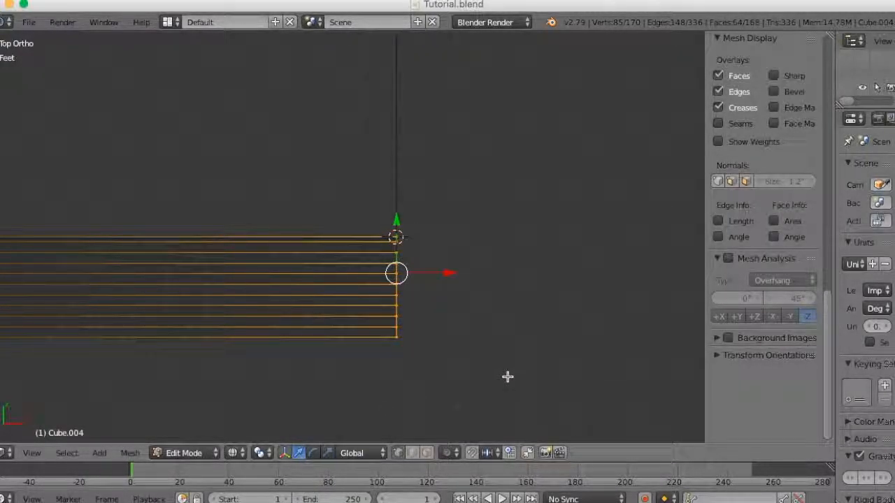
- Spin the selected stair profile around the 3D cursor by -90° in 9 steps to wrap the treads around the corner
key("n")
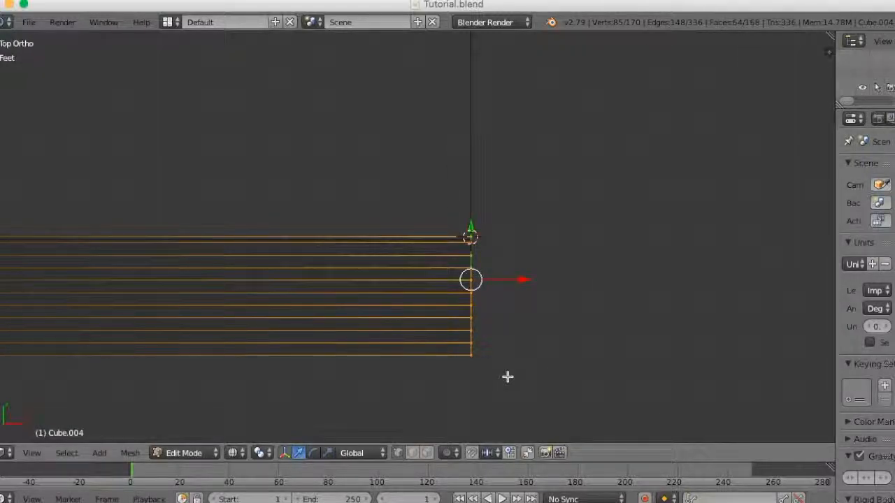
key("t")
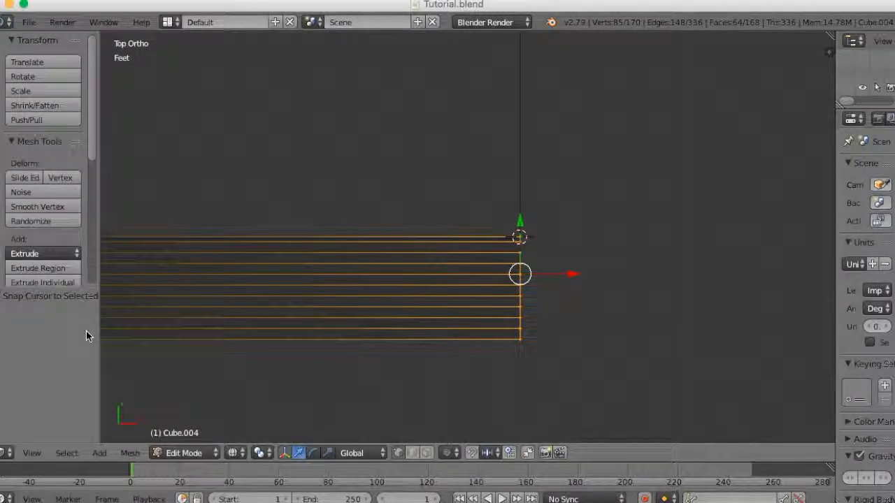
scroll(40, 224, "down", 4)
scroll(42, 242, "down", 5)
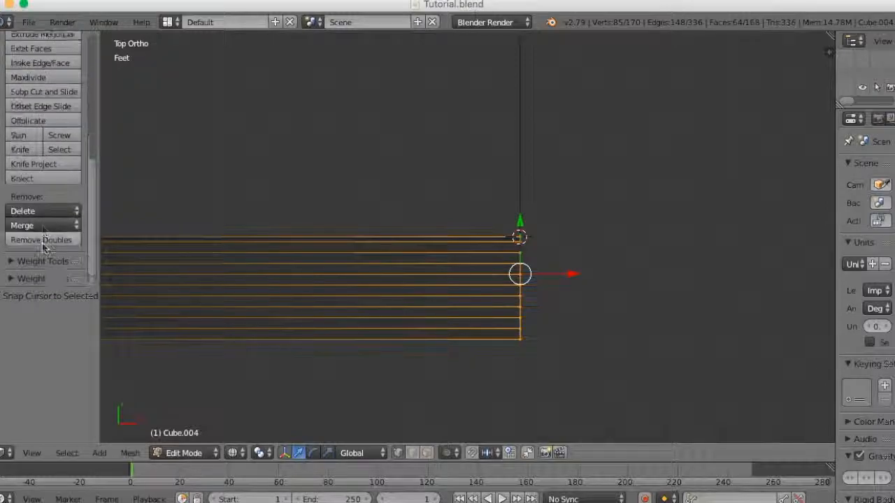
scroll(42, 242, "up", 2)
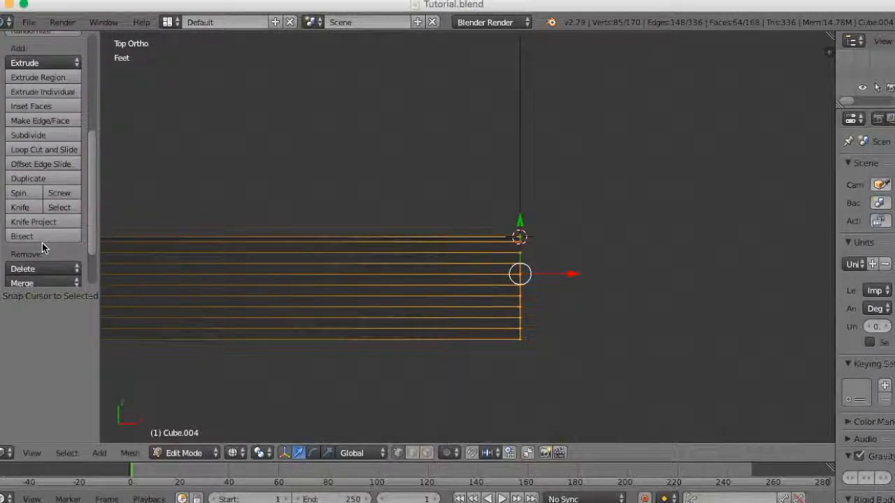
scroll(542, 294, "up", 2)
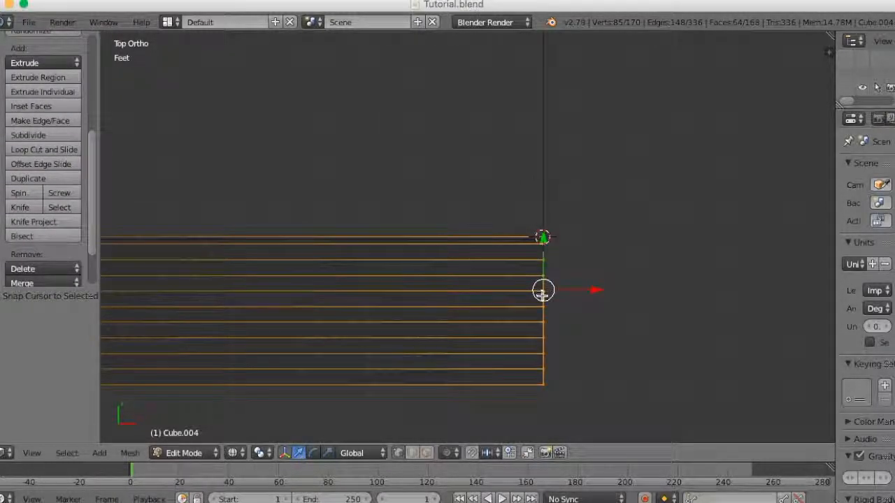
scroll(553, 323, "up", 3)
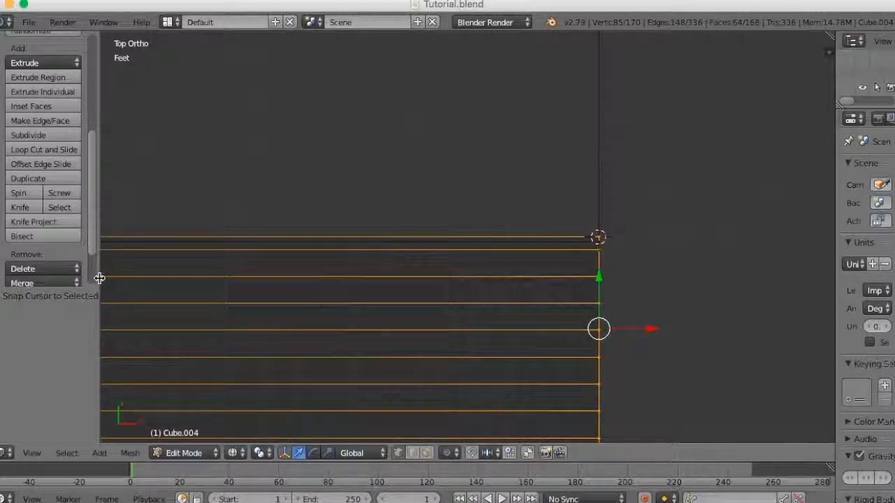
left_click(19, 193)
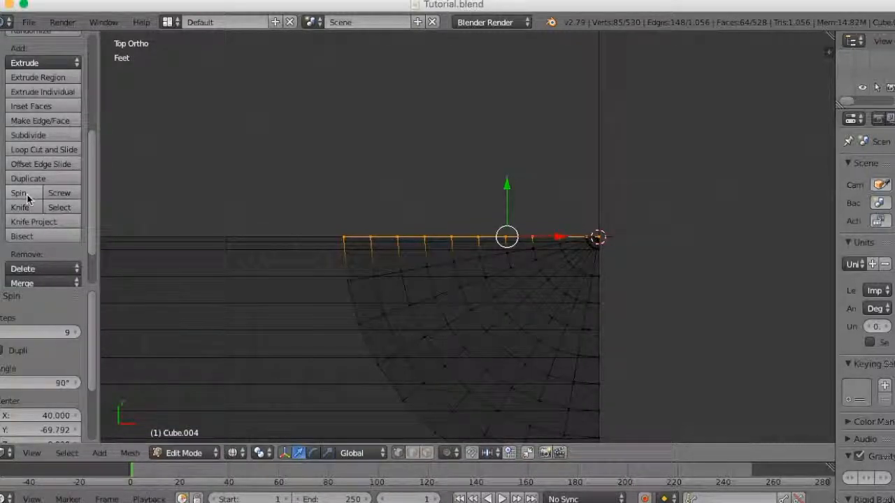
left_click(46, 383)
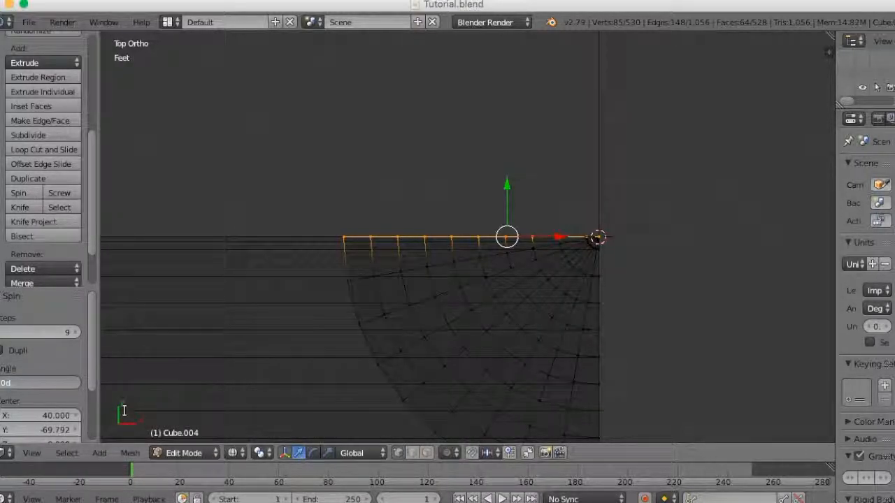
key("Return")
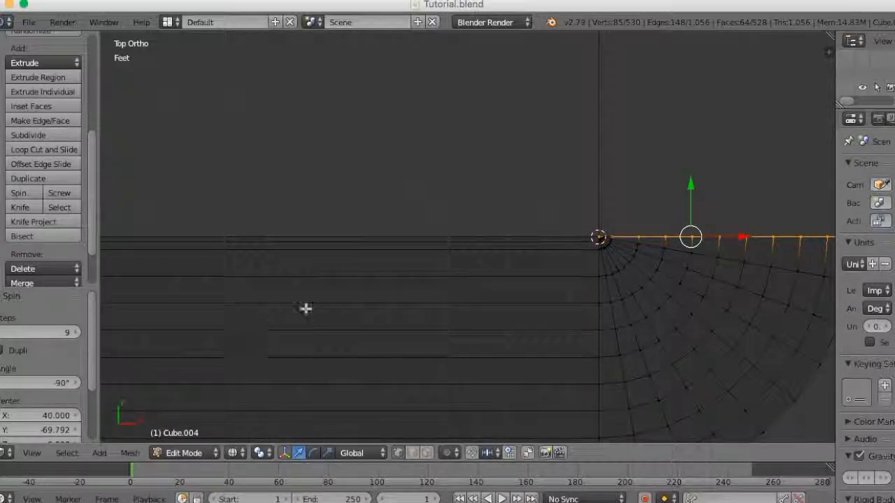
- Extrude the spun end profile about 86.8 feet along the building's side wall and return to Object Mode
scroll(305, 308, "down", 4)
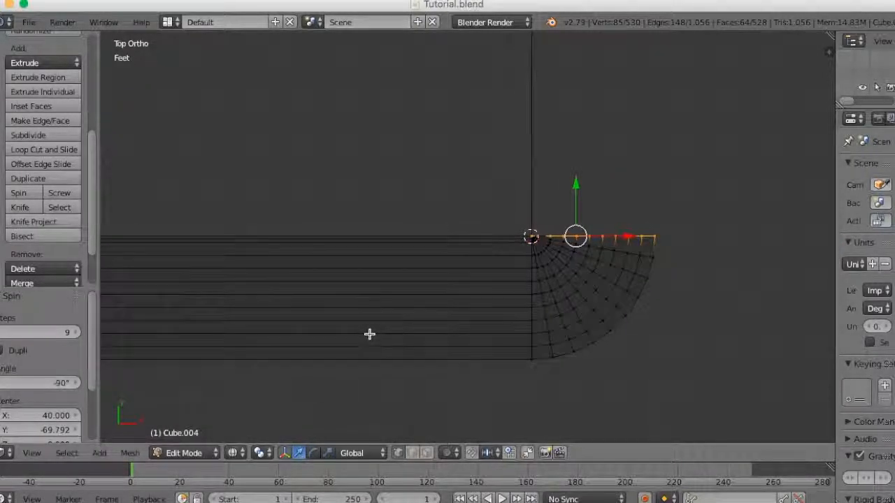
scroll(413, 293, "down", 4, "shift")
scroll(442, 285, "up", 2)
scroll(449, 297, "down", 2)
scroll(450, 300, "down", 3)
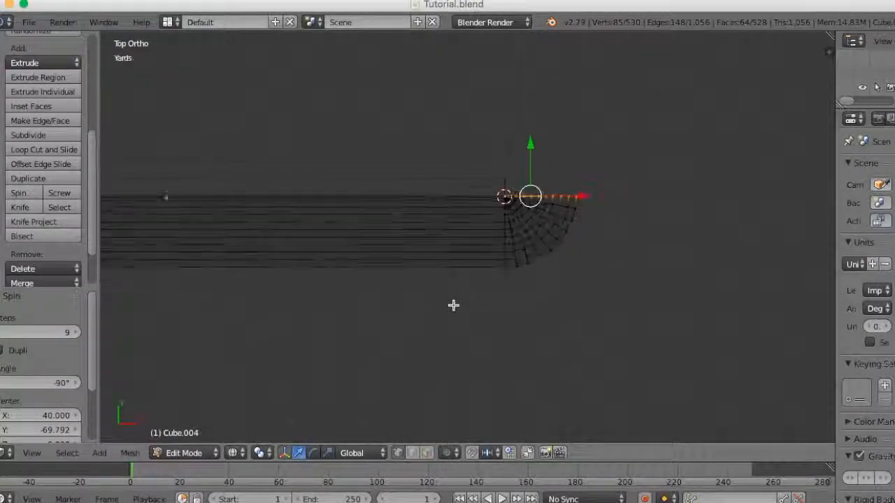
middle_click_drag(459, 317, 589, 366)
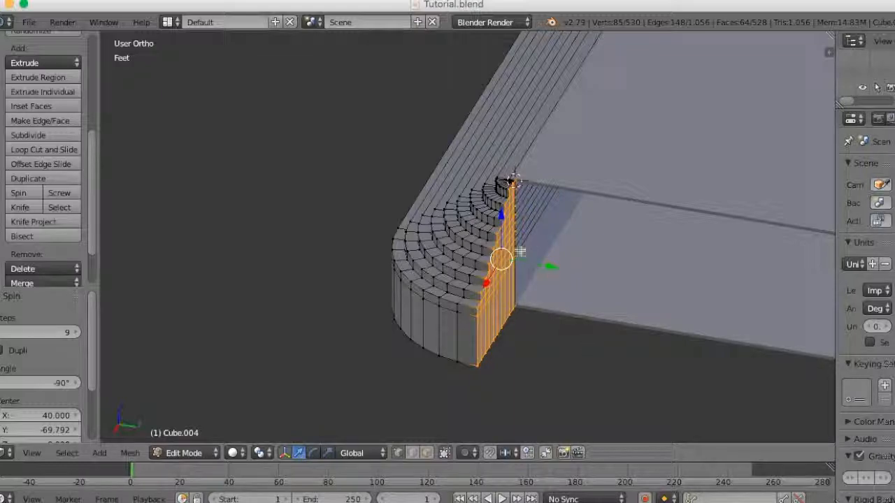
middle_click_drag(542, 335, 492, 383)
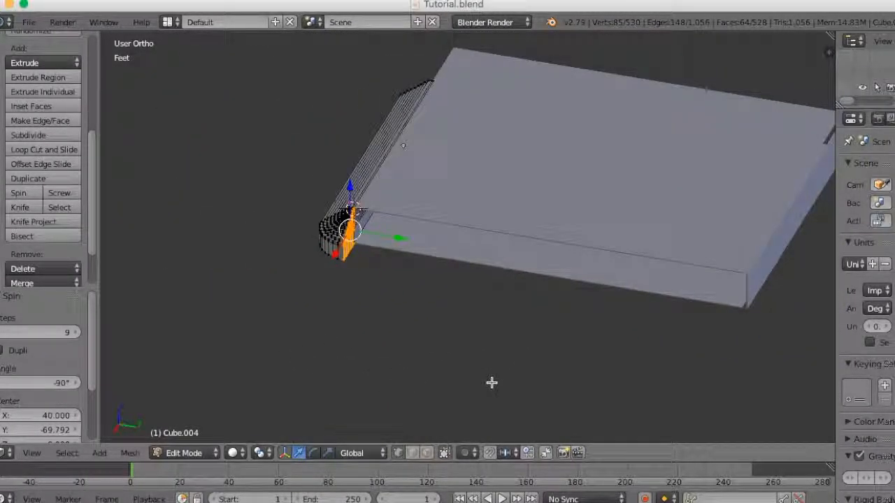
key("e")
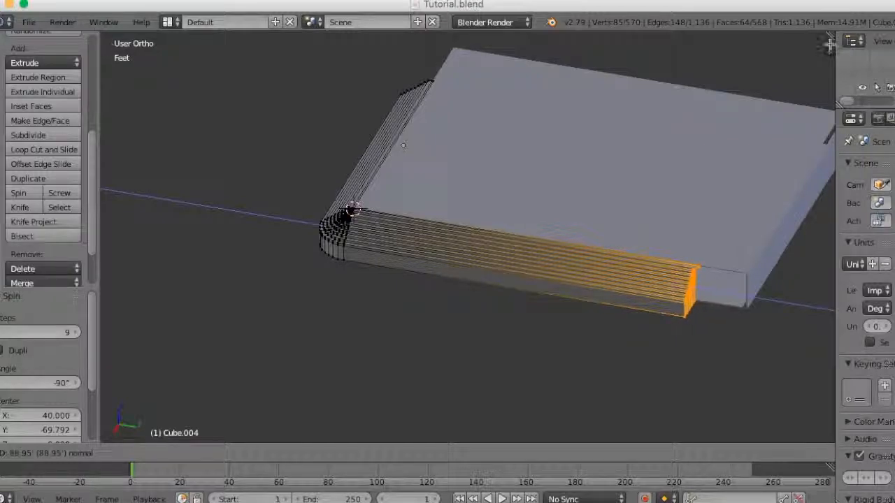
left_click(827, 45)
middle_click_drag(827, 44, 599, 199)
scroll(594, 196, "up", 4)
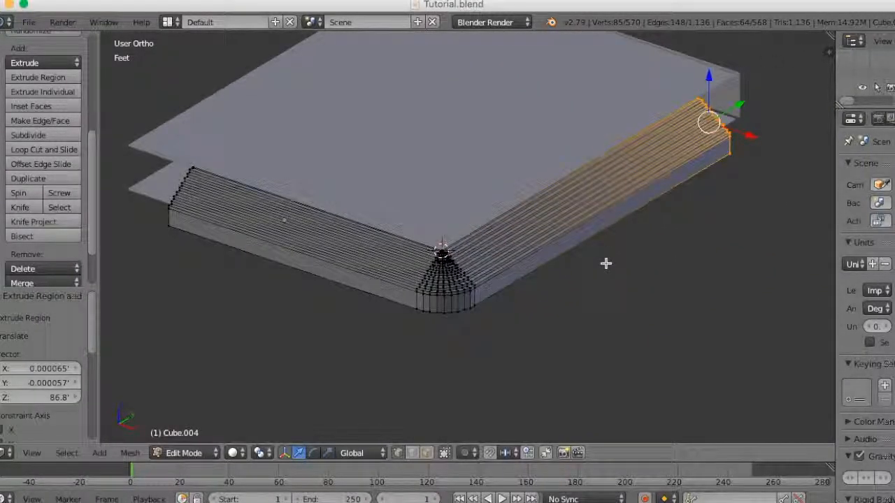
key("Tab")
- Examine the wraparound staircase and the adjoining walls from several angles and distances
middle_click_drag(605, 265, 469, 351)
scroll(531, 250, "up", 3)
scroll(482, 339, "up", 3)
scroll(486, 340, "down", 3)
scroll(581, 345, "down", 2)
scroll(531, 340, "up", 3)
middle_click_drag(531, 340, 542, 285)
scroll(608, 329, "down", 2)
middle_click_drag(676, 333, 513, 298)
- Select the back wall and move it -1.25 feet along Y against the floor slab
right_click(697, 285)
scroll(602, 206, "up", 4)
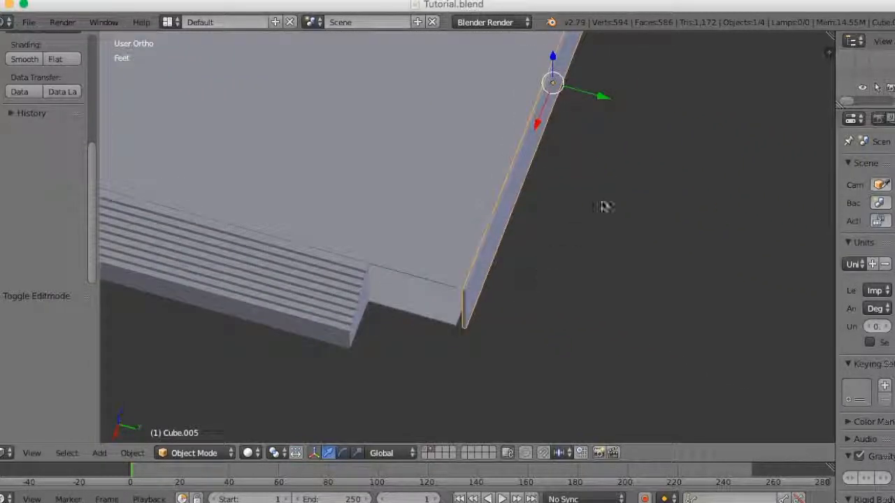
mouse_move(602, 99)
left_mouse_down()
mouse_move(595, 94)
mouse_move(605, 114)
left_mouse_up()
scroll(606, 113, "down", 3)
- Duplicate the back wall and rotate the copy 90° about the Z axis
middle_click_drag(641, 200, 531, 190)
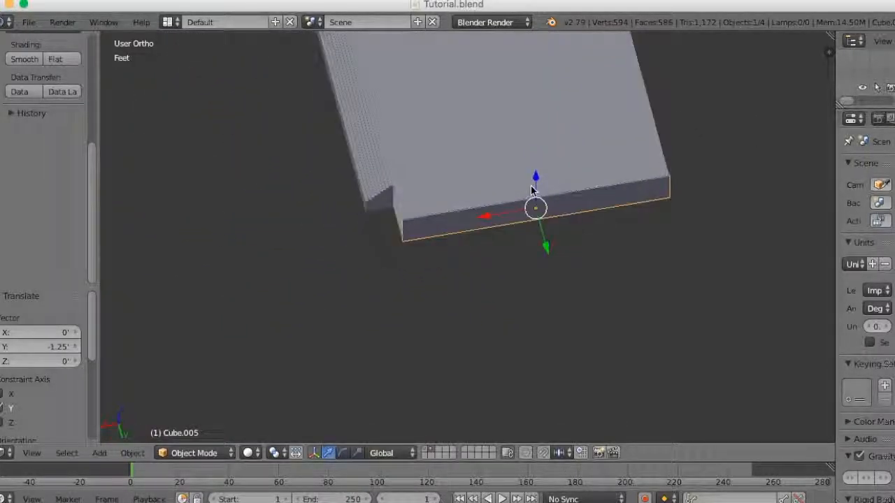
key("shift+d")
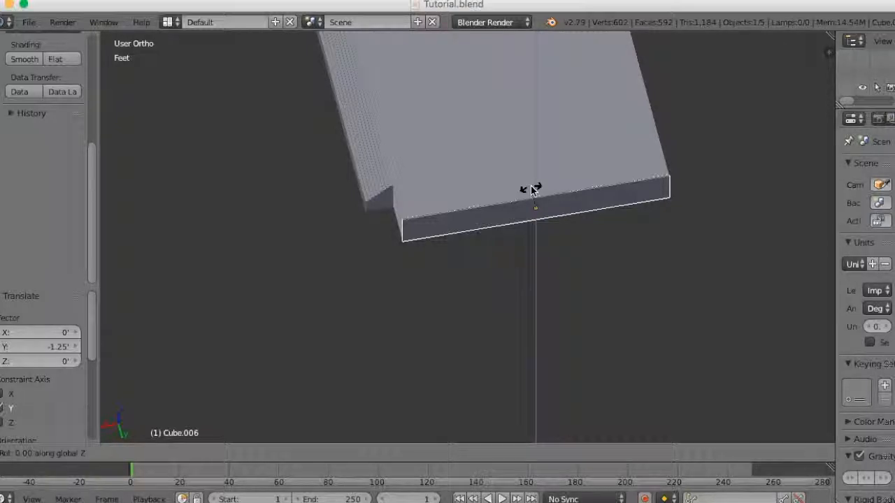
type("90")
key("Return")
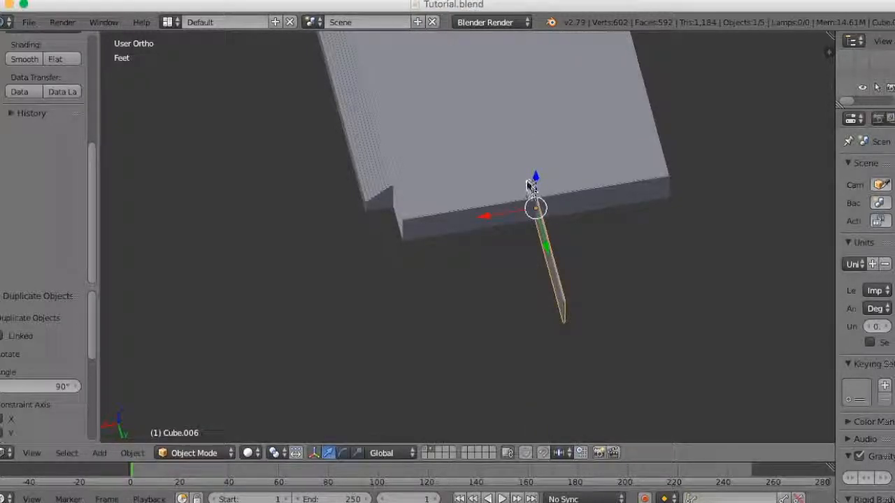
- Move the rotated wall copy along X and Y onto the side opposite the side stairs, flush with the back corner
left_click_drag(483, 215, 619, 214)
middle_click_drag(620, 214, 484, 299)
left_click_drag(378, 351, 518, 366)
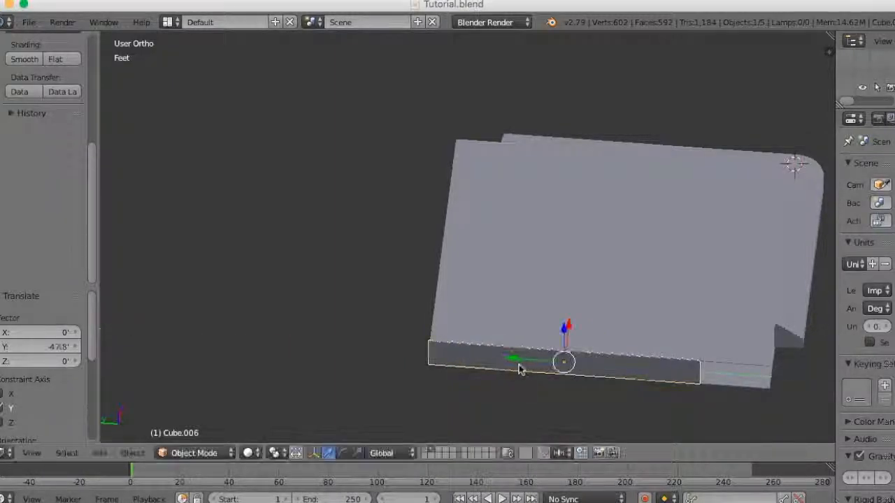
- In Edit Mode, box-select the side wall's free end and stretch it along Y to the building's front corner
key("Tab")
key("a")
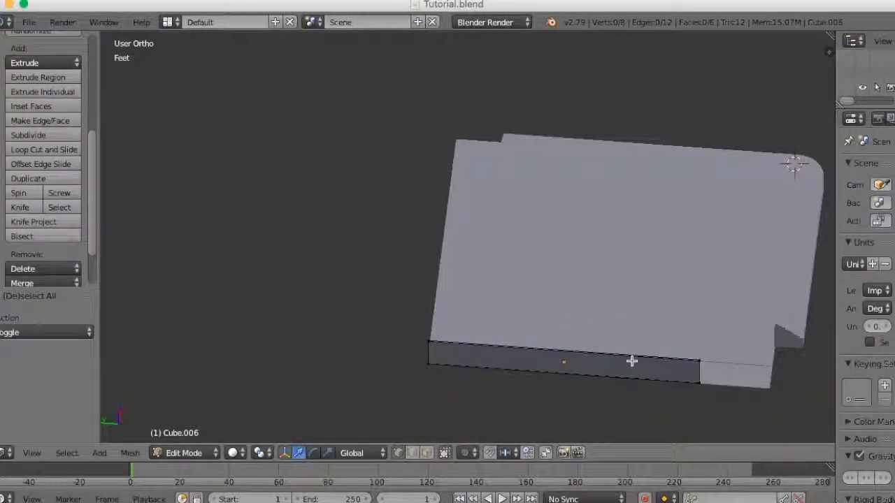
key("b")
left_click_drag(721, 339, 659, 411)
middle_click_drag(762, 399, 596, 252, "shift")
scroll(618, 256, "up", 6)
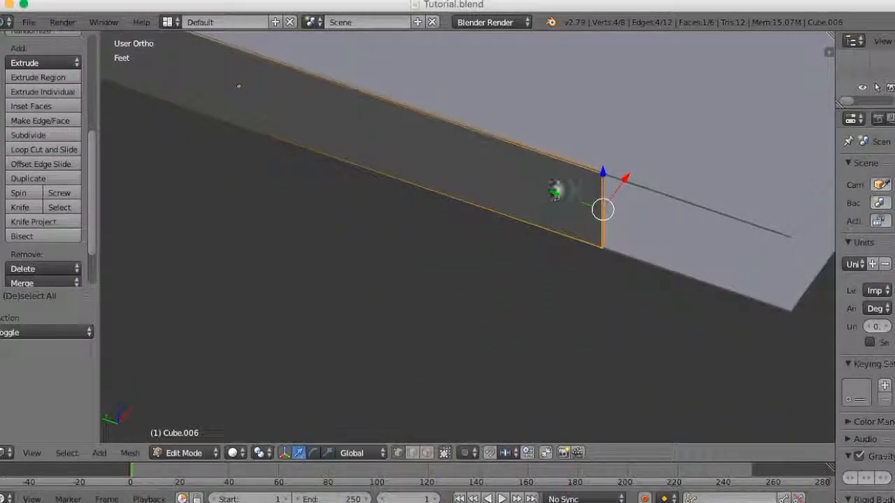
left_click_drag(554, 193, 732, 285)
scroll(635, 284, "down", 6)
middle_click_drag(635, 283, 517, 268)
key("Tab")
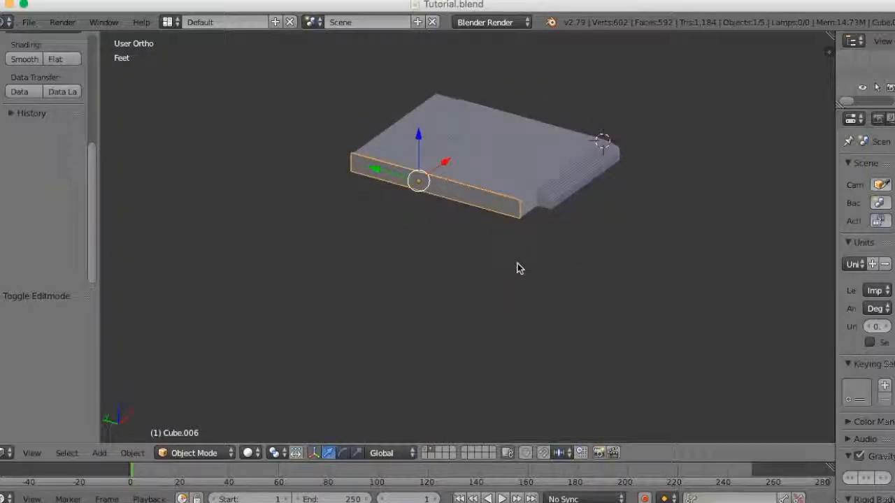
- Display the tower and upper slab layer with the base and examine the front corner beside the stairs
scroll(588, 277, "up", 5)
middle_click_drag(587, 278, 535, 254)
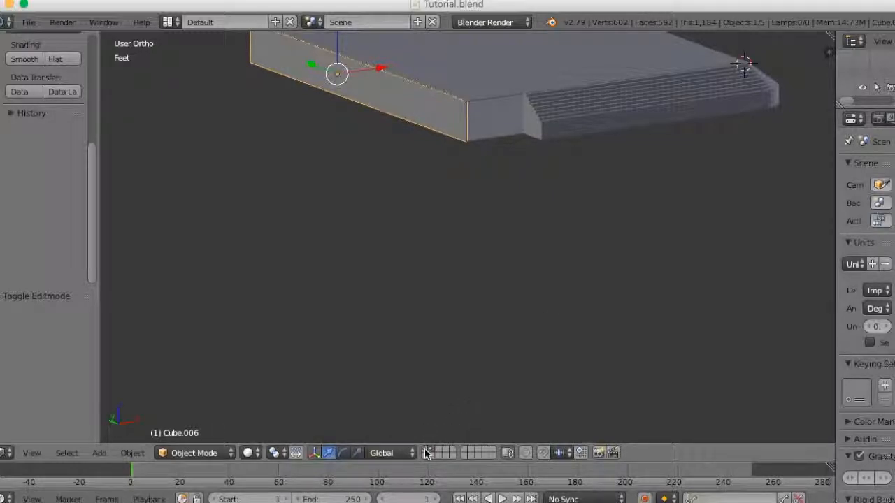
scroll(576, 351, "down", 5)
middle_click_drag(579, 351, 557, 359)
scroll(470, 345, "up", 4)
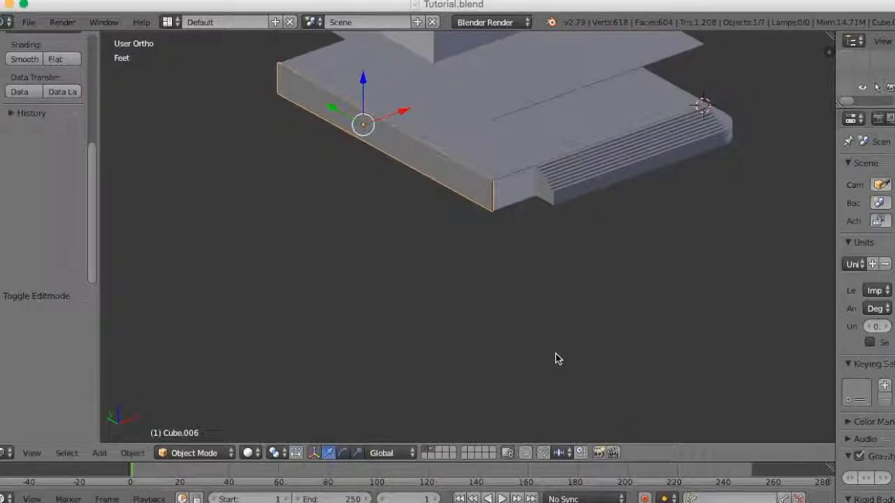
middle_click_drag(557, 359, 591, 381)
scroll(593, 381, "up", 2)
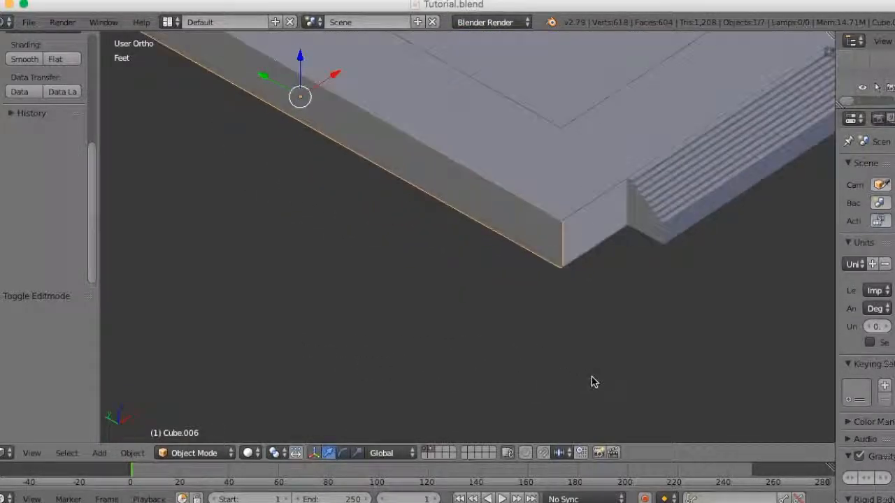
- On the ground-floor slab, with only the base layer shown, add a loop cut along Y aligned with the open end of the front stairs
right_click(583, 202)
scroll(640, 340, "down", 2)
middle_click_drag(641, 342, 611, 330)
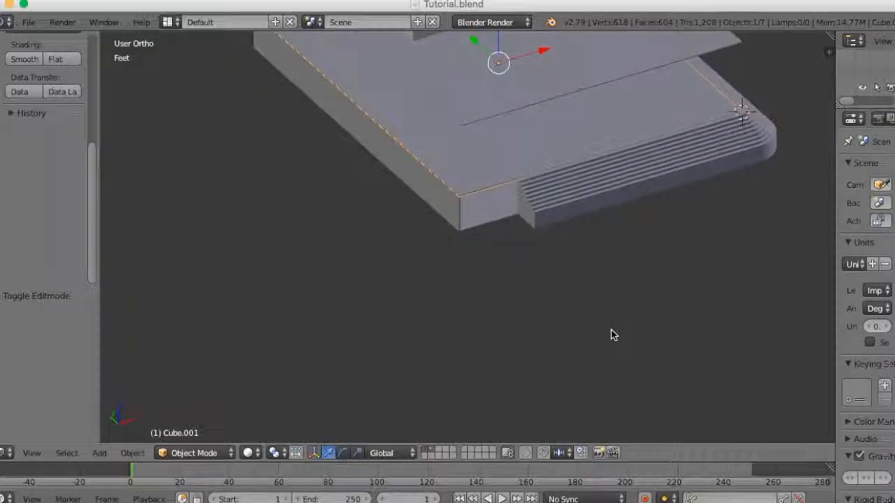
scroll(528, 305, "up", 5)
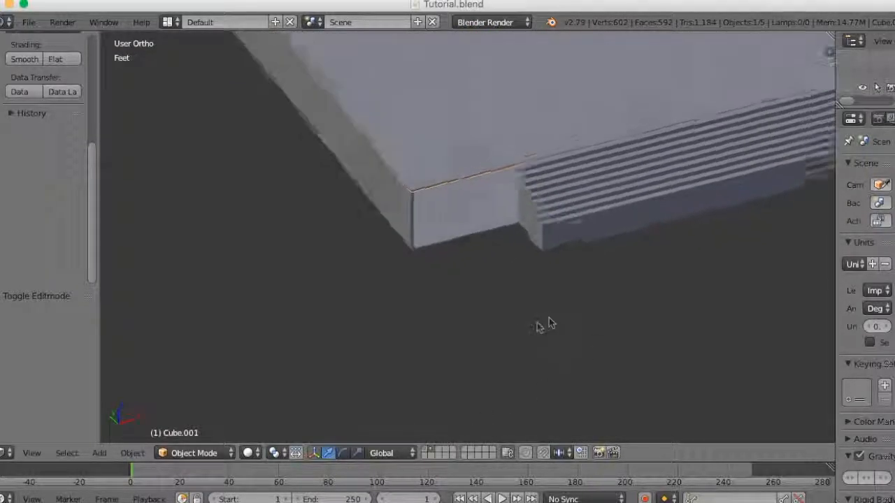
key("Tab")
middle_click_drag(494, 226, 524, 294)
scroll(554, 280, "down", 4)
scroll(523, 293, "up", 4)
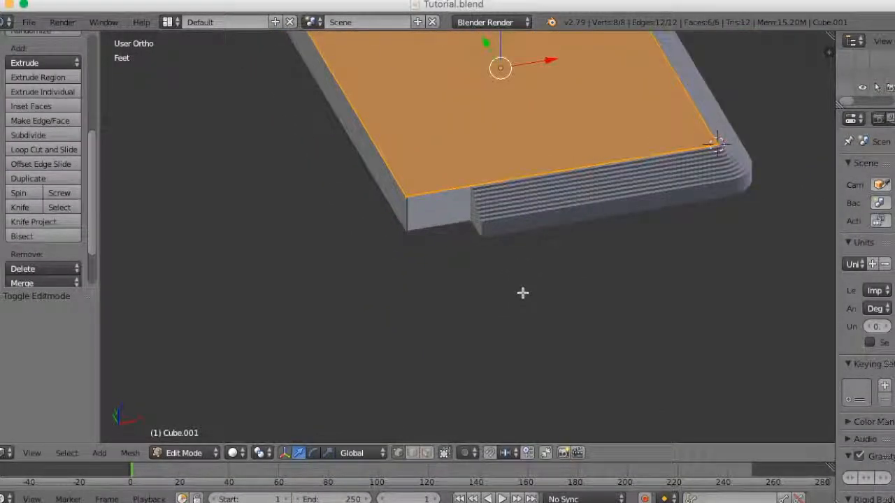
key("ctrl+r")
left_click(469, 181)
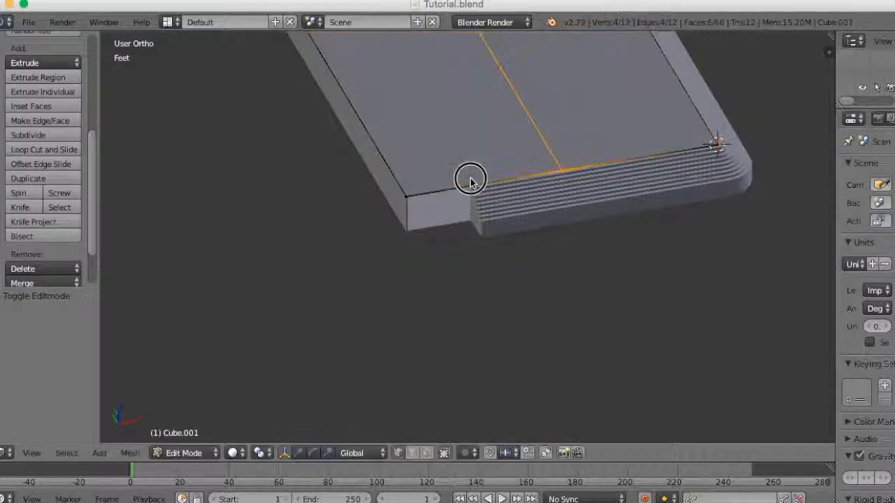
left_click(381, 192)
- Add a second loop cut along X across the slab and slide it close to the edge above the front stairs
middle_click_drag(379, 191, 594, 282)
scroll(594, 282, "up", 4)
middle_click_drag(599, 249, 489, 353, "shift")
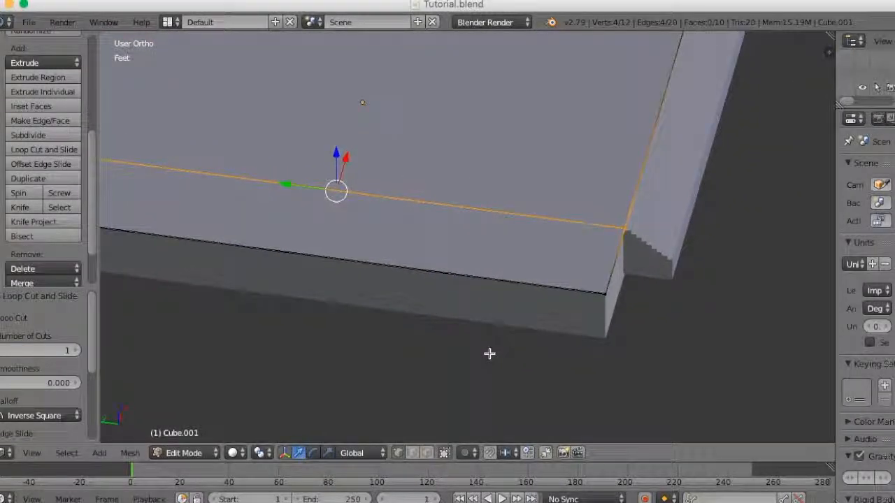
left_click(502, 264)
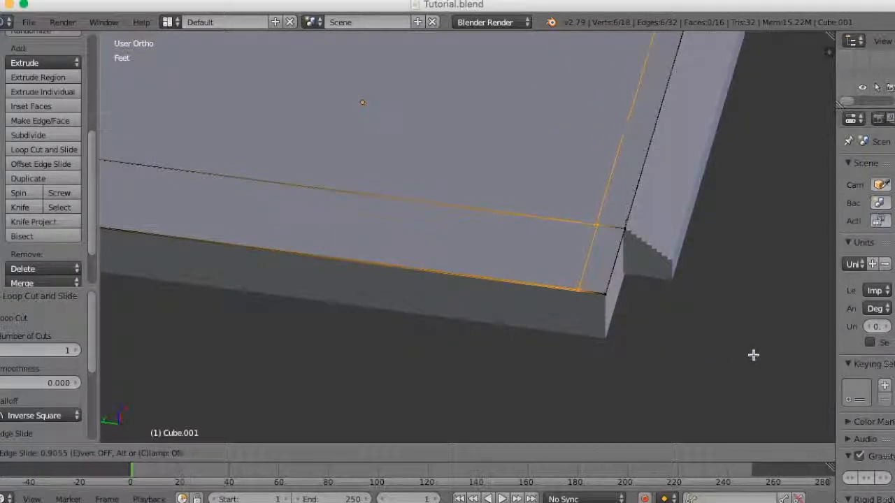
left_click(746, 356)
- Examine the slab corner and walls beside the front stairs from several angles
scroll(743, 359, "down", 4)
middle_click_drag(646, 353, 487, 325)
scroll(604, 318, "up", 4)
scroll(607, 317, "up", 3)
scroll(462, 341, "up", 2)
scroll(488, 326, "down", 2)
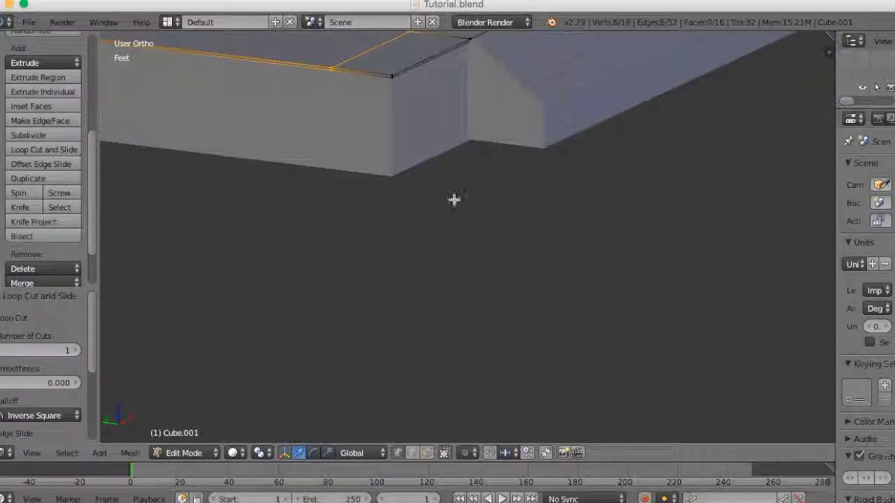
middle_click_drag(488, 235, 459, 321, "shift")
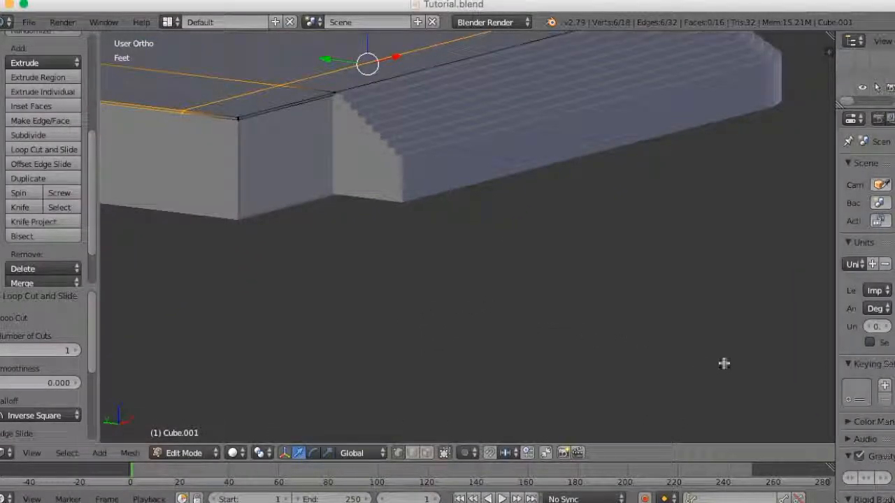
scroll(737, 363, "down", 3)
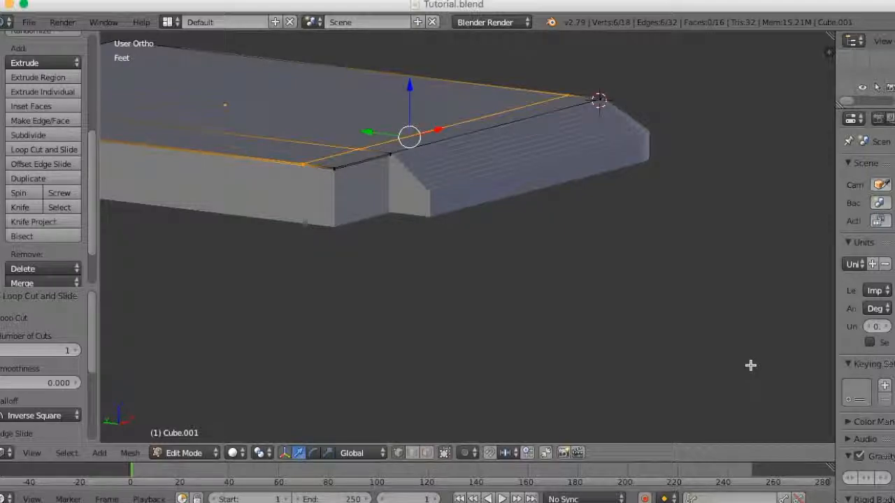
- Turn on Matcap shading for the viewport so the stairs and walls are easier to distinguish
key("n")
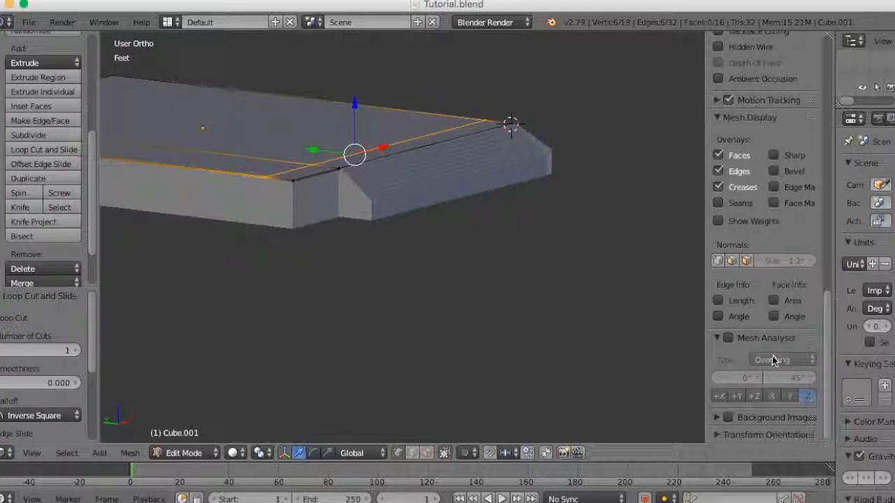
scroll(773, 358, "up", 8)
scroll(771, 357, "down", 5)
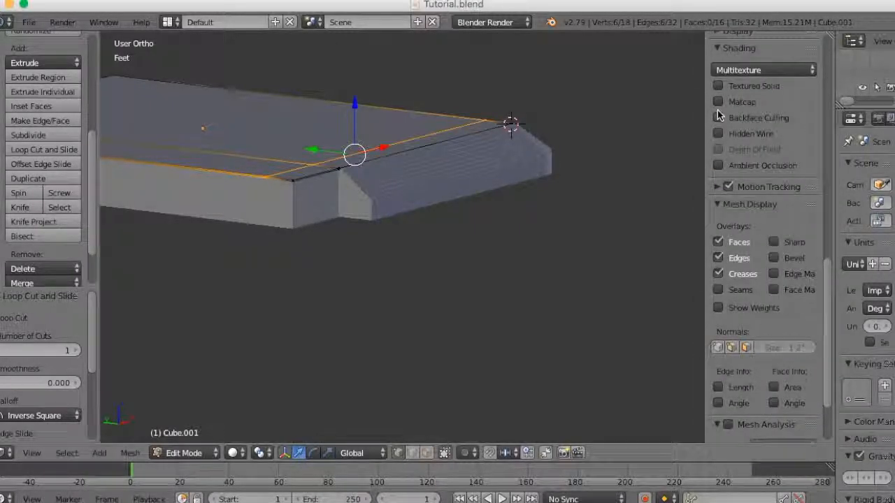
left_click(719, 102)
middle_click_drag(633, 166, 420, 303)
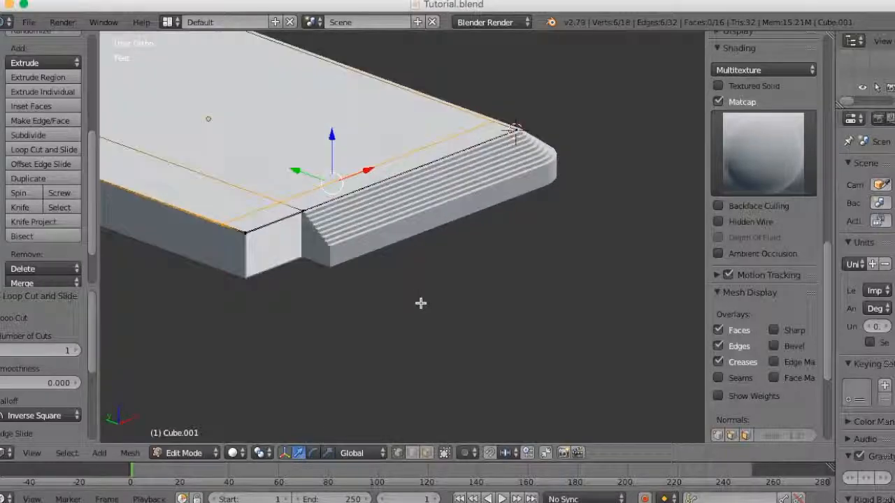
key("F2")
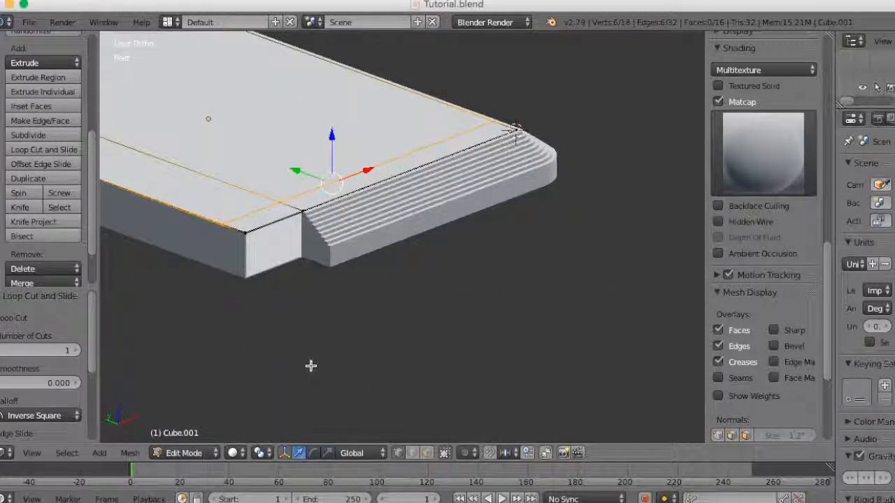
middle_click_drag(307, 362, 352, 348)
key("F2")
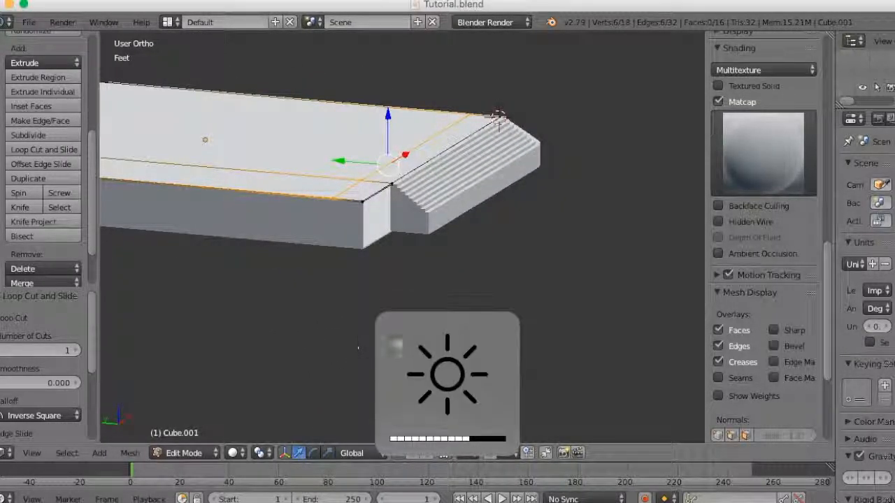
- Add a loop cut along X across the slab, aligned with the open end of the side stairs
middle_click_drag(398, 297, 557, 357)
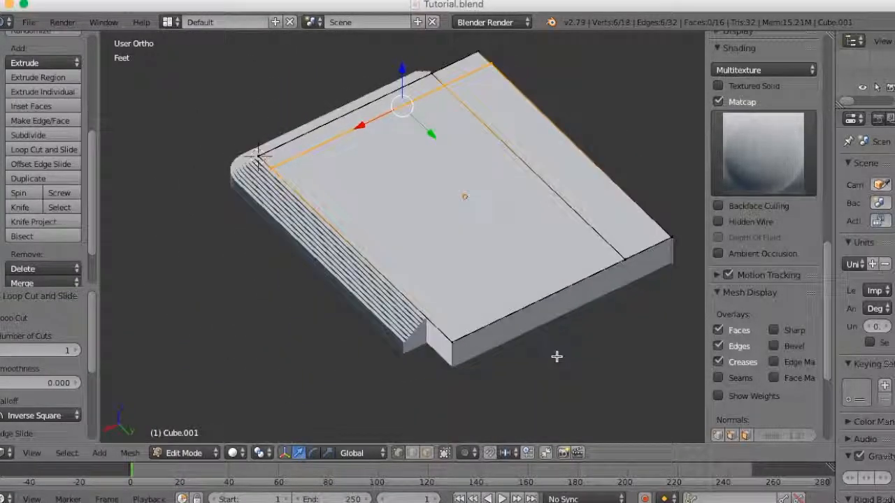
middle_click_drag(503, 374, 443, 311, "shift")
scroll(433, 367, "up", 2)
scroll(443, 310, "up", 2)
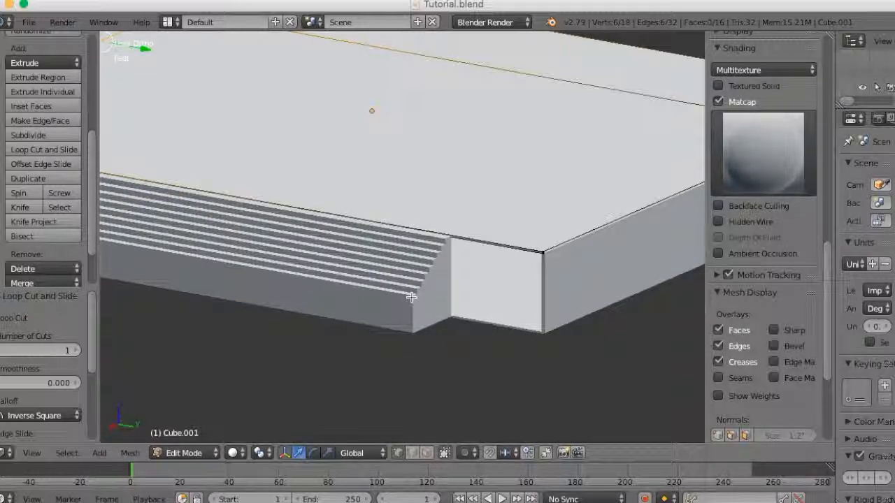
middle_click_drag(489, 278, 463, 381)
scroll(445, 374, "down", 2)
key("ctrl+r")
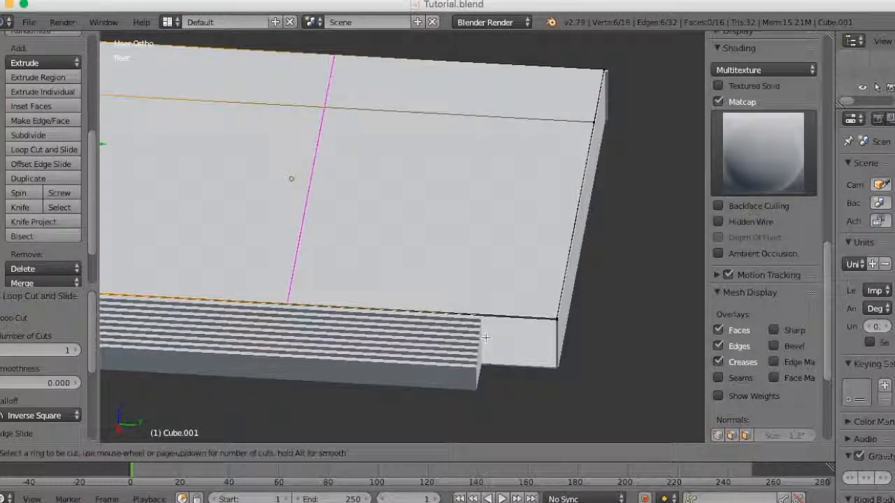
left_click(497, 325)
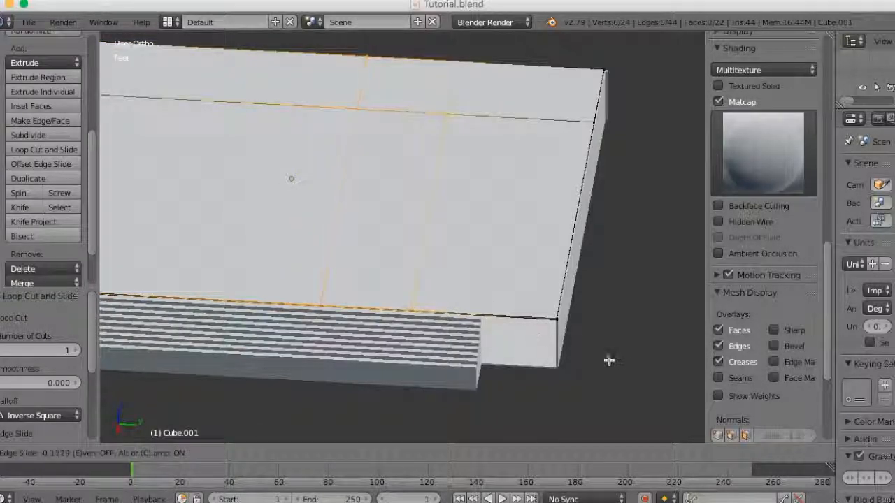
left_click(688, 379)
- Add another loop cut along Y across the slab and slide it close to the edge above the side stairs
scroll(645, 386, "down", 2)
middle_click_drag(645, 386, 481, 407)
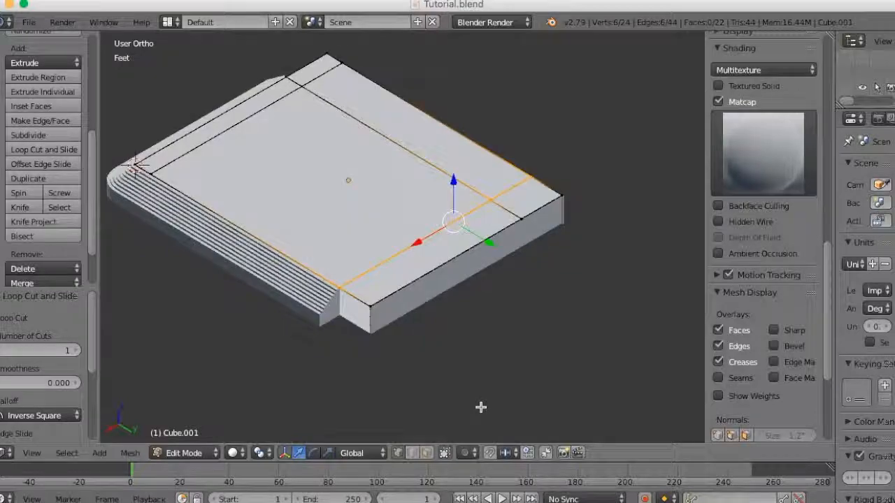
scroll(481, 406, "up", 4)
key("ctrl+r")
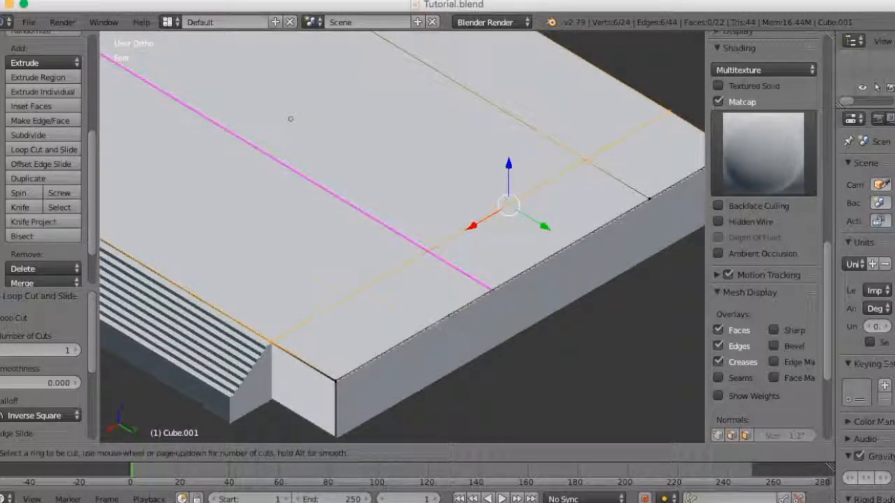
left_click(435, 320)
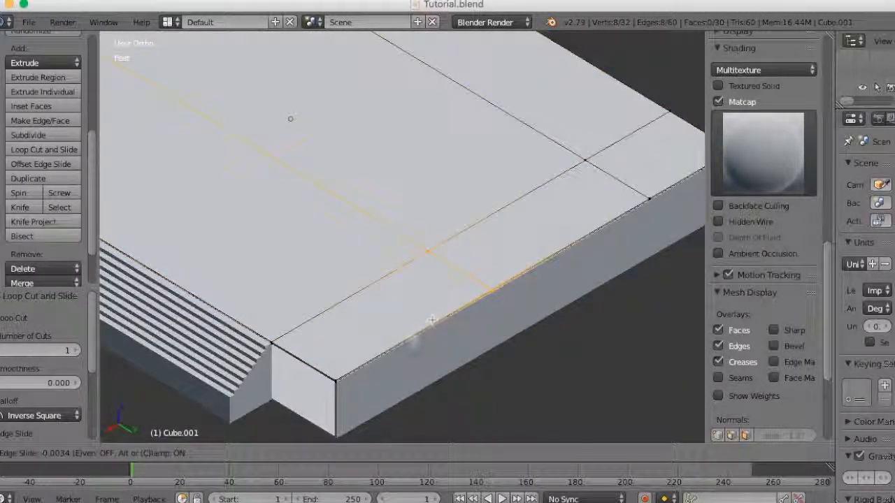
left_click(319, 418)
- Hide the tool shelf and properties region to enlarge the viewport, and switch mesh selection to faces
middle_click_drag(316, 415, 442, 306)
scroll(455, 293, "up", 3)
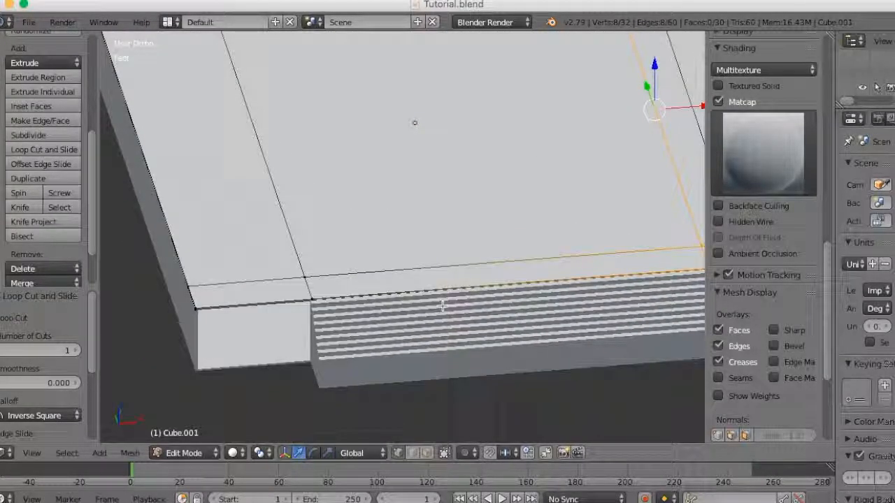
key("t")
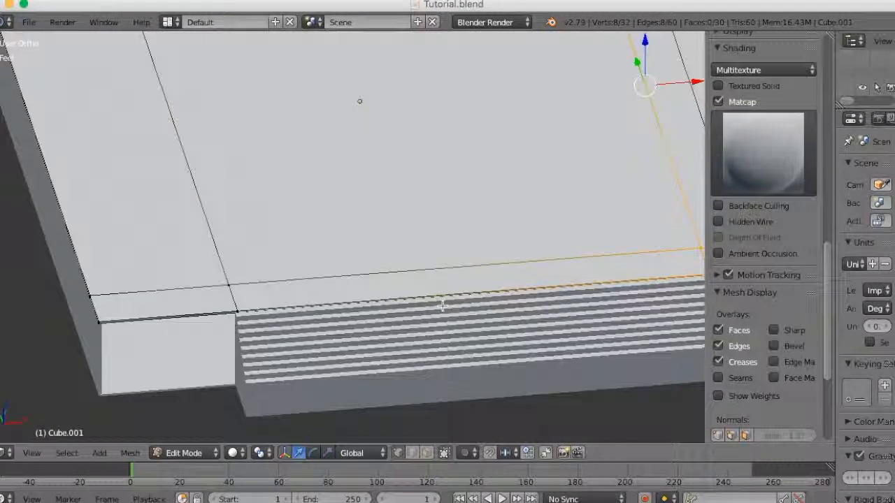
key("n")
scroll(442, 311, "down", 2)
scroll(442, 312, "down", 1)
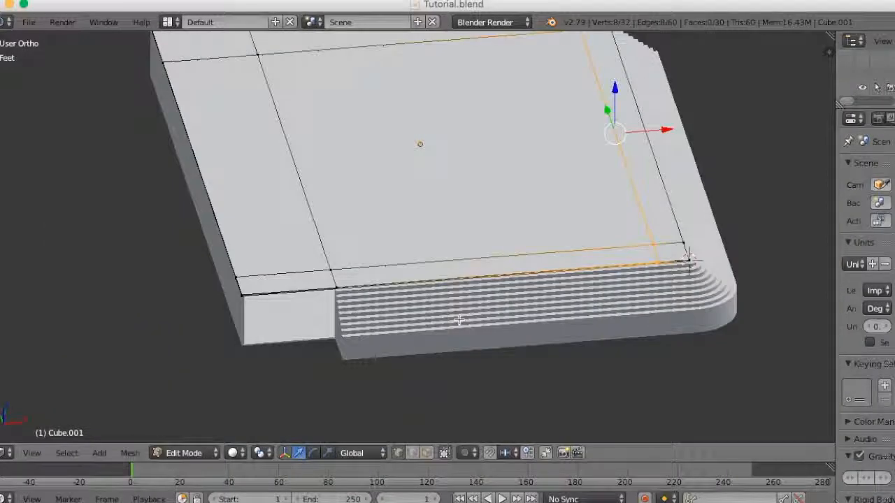
middle_click_drag(453, 302, 400, 337, "shift")
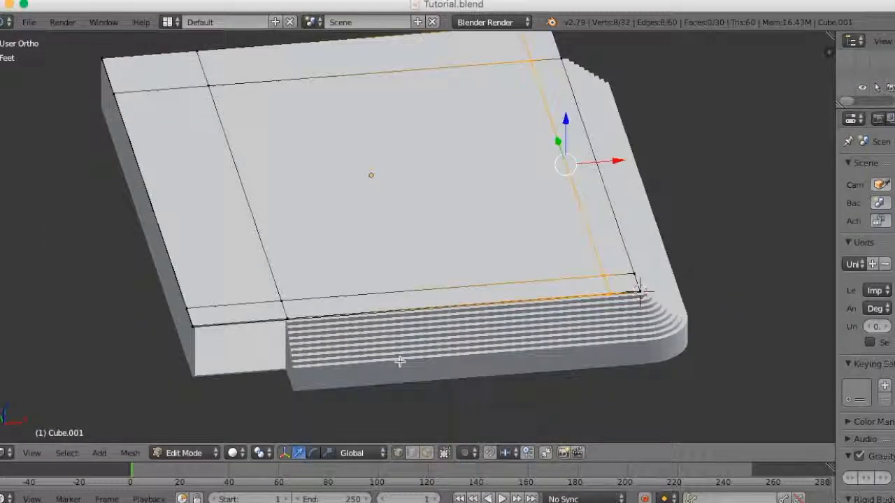
key("ctrl+Tab")
left_click(396, 390)
- In wireframe view, delete the slab's top, bottom and outer edge faces at the corner beside the front stairs
scroll(392, 385, "up", 1)
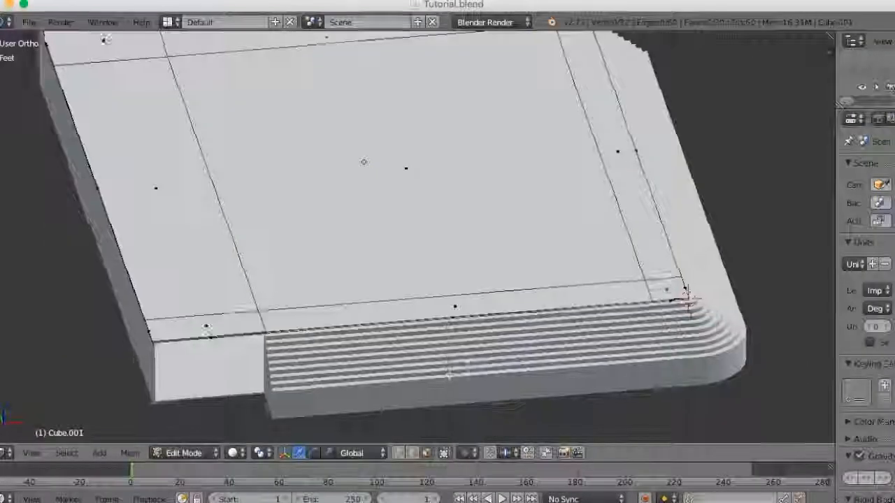
middle_click_drag(453, 378, 493, 349)
scroll(492, 354, "up", 2)
scroll(469, 360, "up", 2)
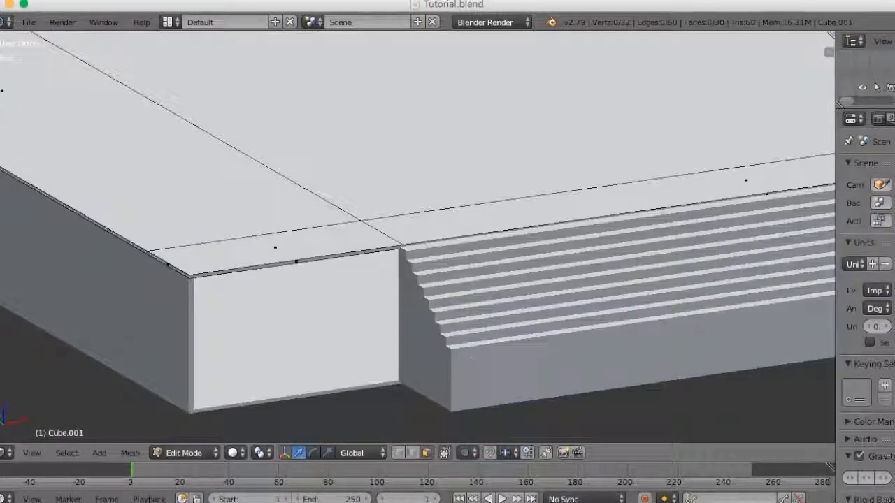
key("z")
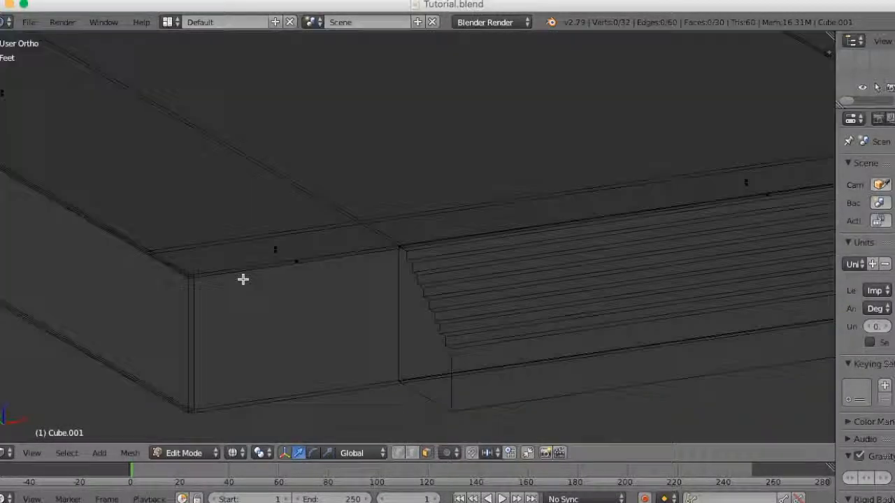
key("b")
left_click_drag(294, 245, 273, 302)
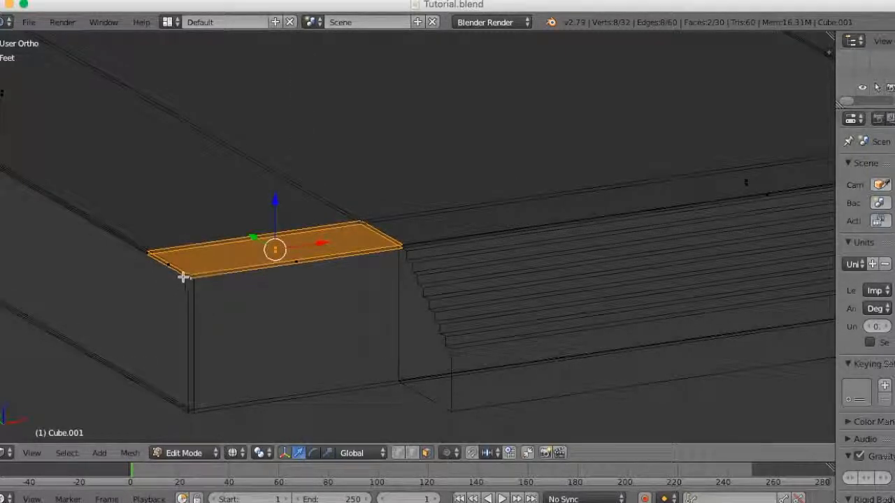
key("x")
left_click(373, 318)
right_click(299, 263, "alt")
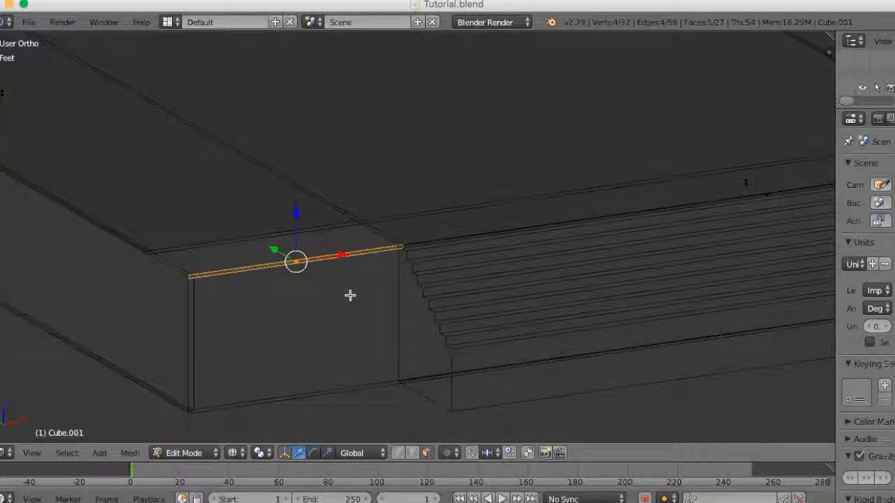
key("x")
left_click(351, 296)
- Box-select the matching corner faces of the slab beside the end of the side stairs and delete them
middle_click_drag(351, 296, 246, 356)
scroll(246, 356, "up", 3)
key("b")
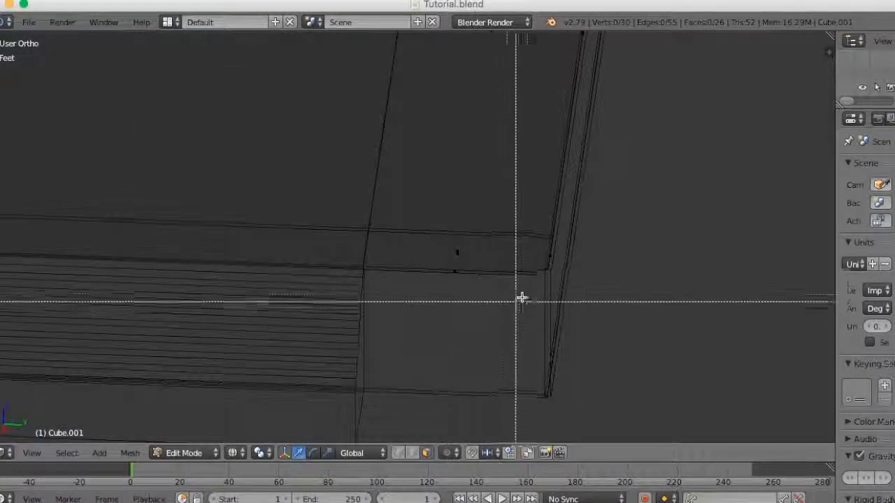
left_click_drag(562, 256, 420, 316)
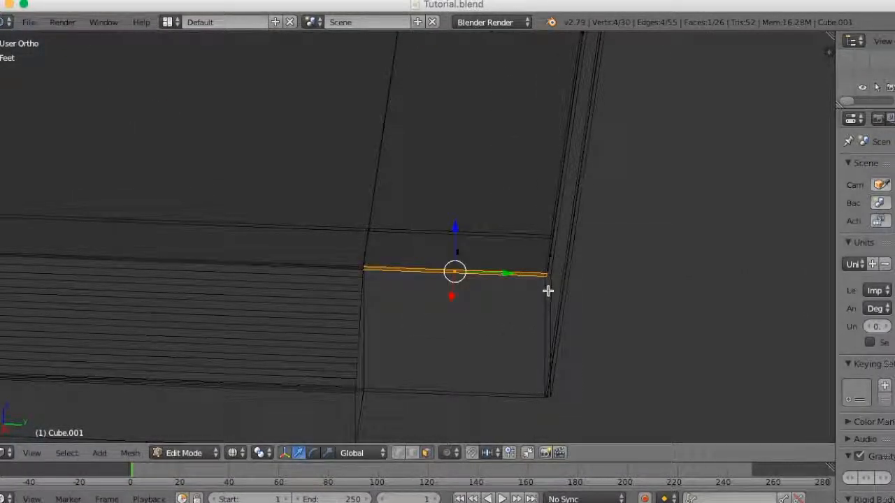
middle_click_drag(555, 319, 633, 343)
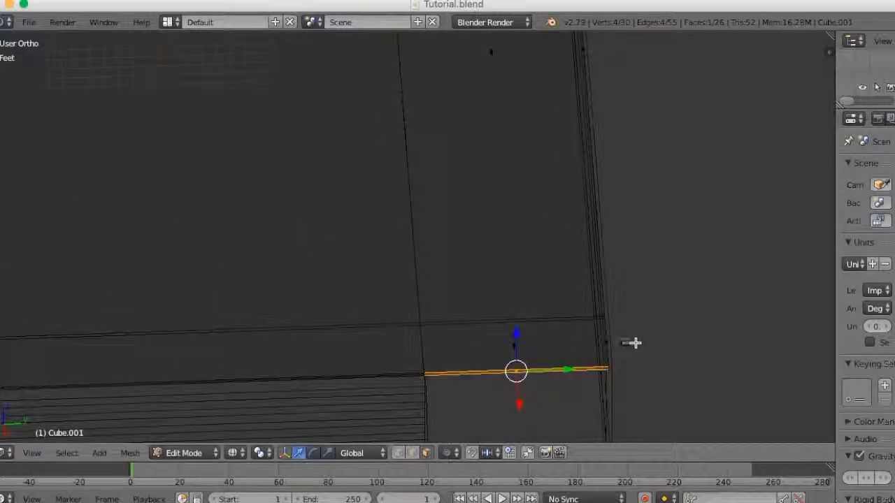
key("b")
left_click_drag(632, 337, 474, 357)
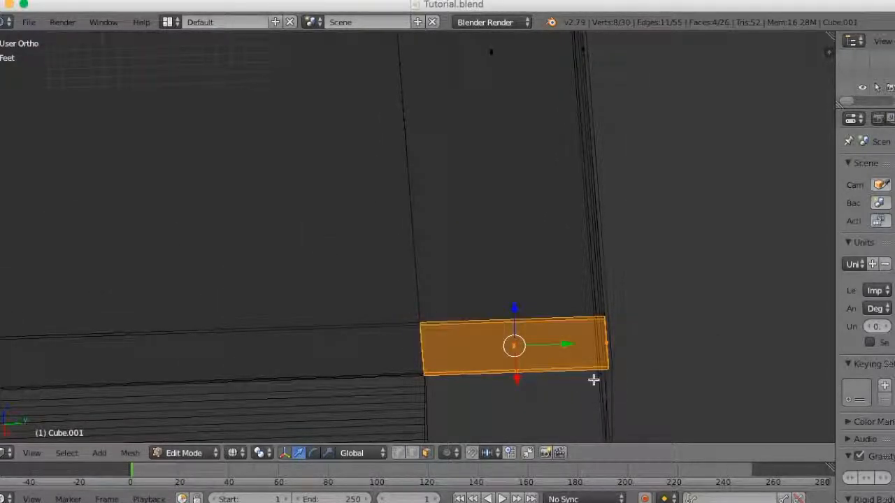
key("x")
left_click(580, 349)
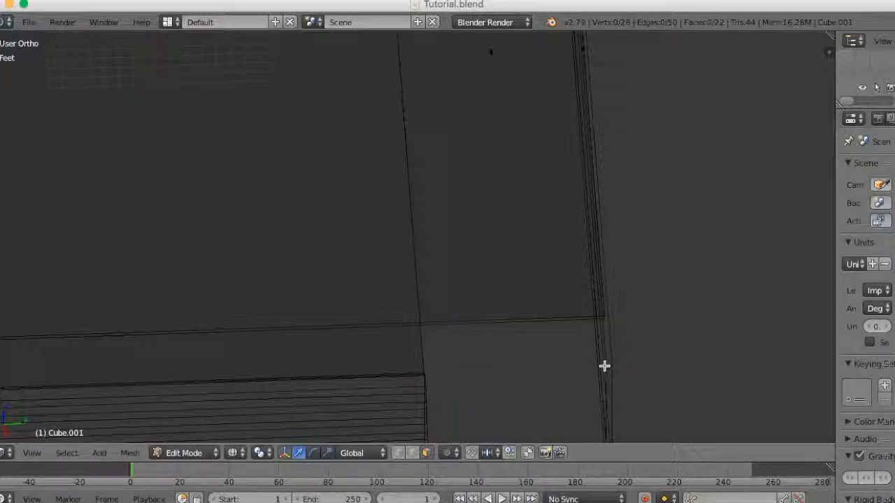
- In vertex selection with solid shading, fill the slab's short vertical gap between the inner corner and the end of the side stairs
key("ctrl+Tab")
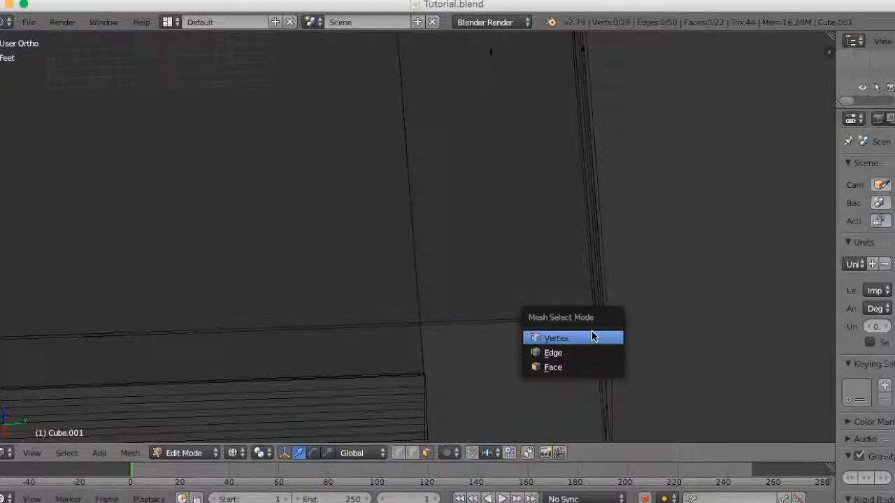
left_click(592, 335)
key("z")
mouse_move(555, 375)
middle_mouse_down()
mouse_move(511, 350)
mouse_move(368, 346)
mouse_move(546, 366)
mouse_move(486, 348)
middle_mouse_up()
scroll(546, 365, "up", 4)
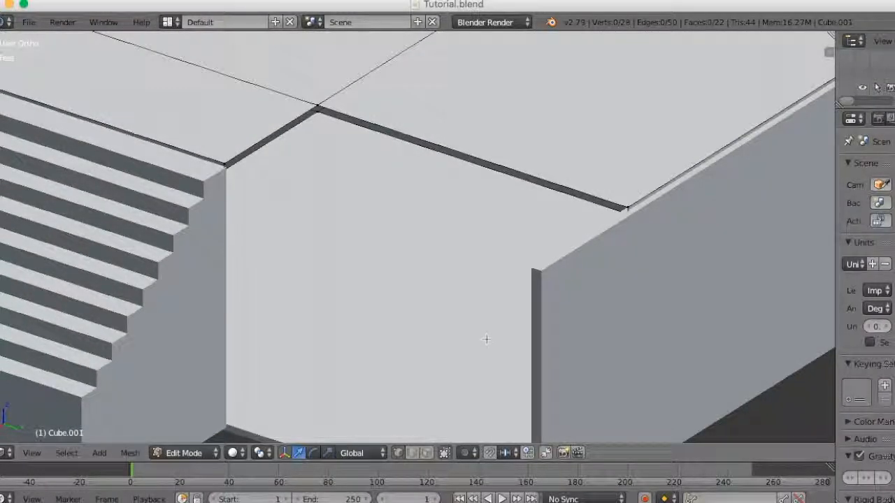
left_click(316, 104)
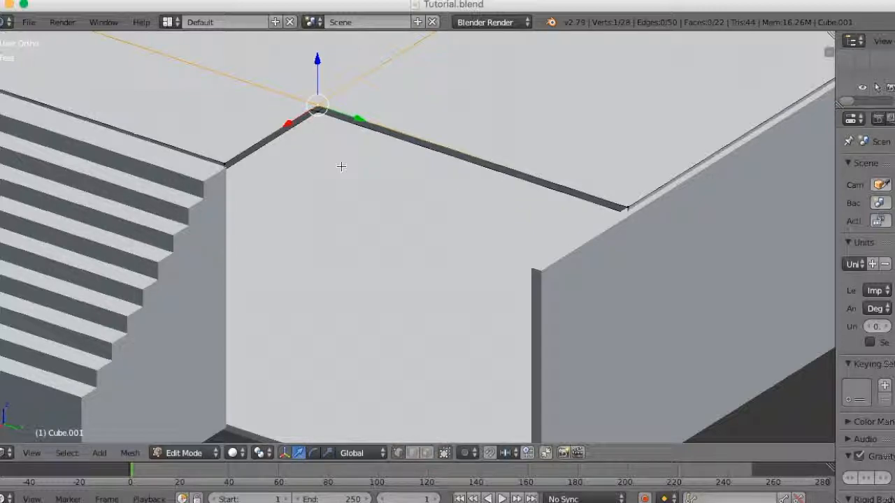
right_click(319, 113, "shift")
right_click(226, 169, "shift")
right_click(224, 163, "shift")
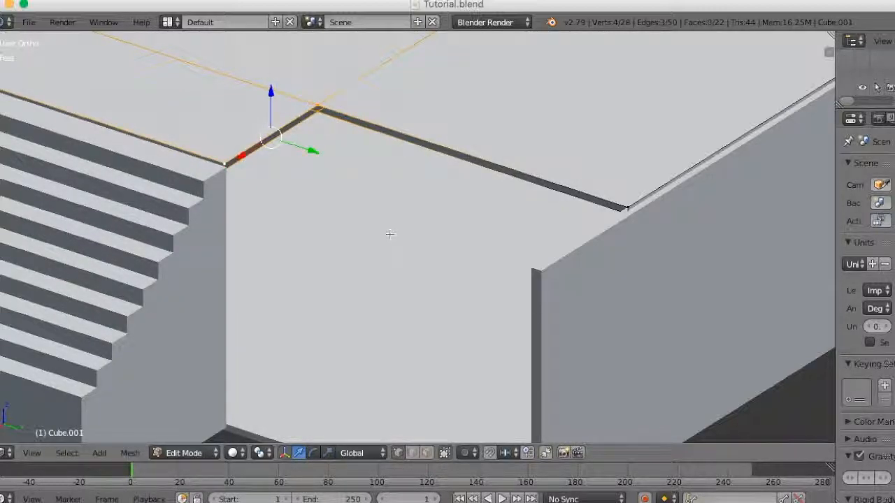
- Fill the slab's longer vertical gap between the same inner corner and the outer basement wall with a face
right_click(319, 117)
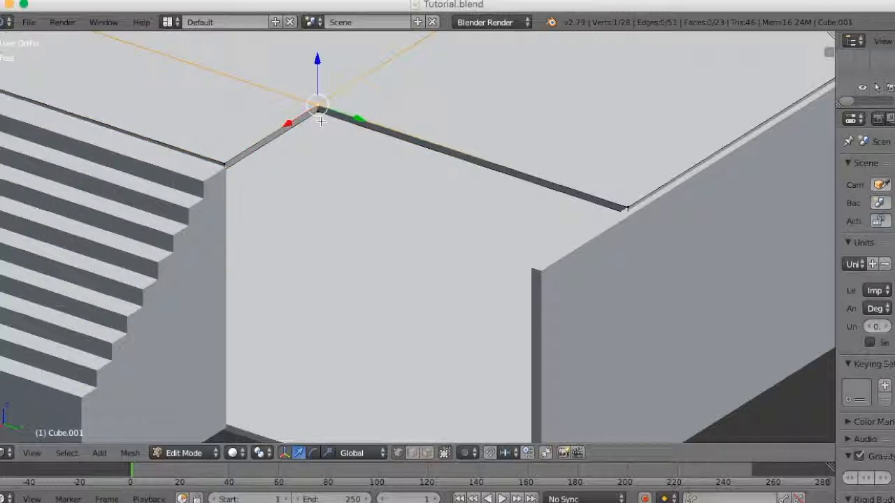
right_click(321, 122, "shift")
right_click(633, 212, "shift")
right_click(634, 200, "shift")
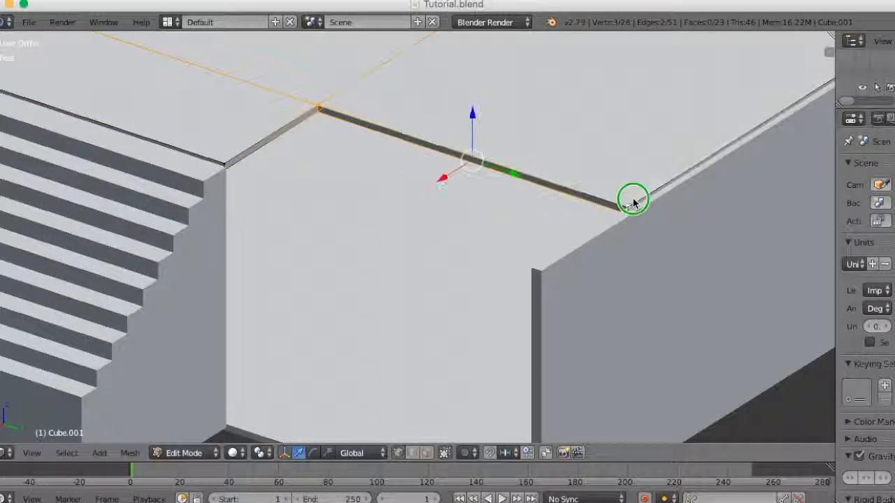
key("f")
- Using edge selection, close both open sides of the slab cutout beside the front stairs with Bridge Edge Loops
scroll(588, 302, "down", 7)
middle_click_drag(587, 301, 748, 305)
middle_click_drag(663, 283, 688, 293)
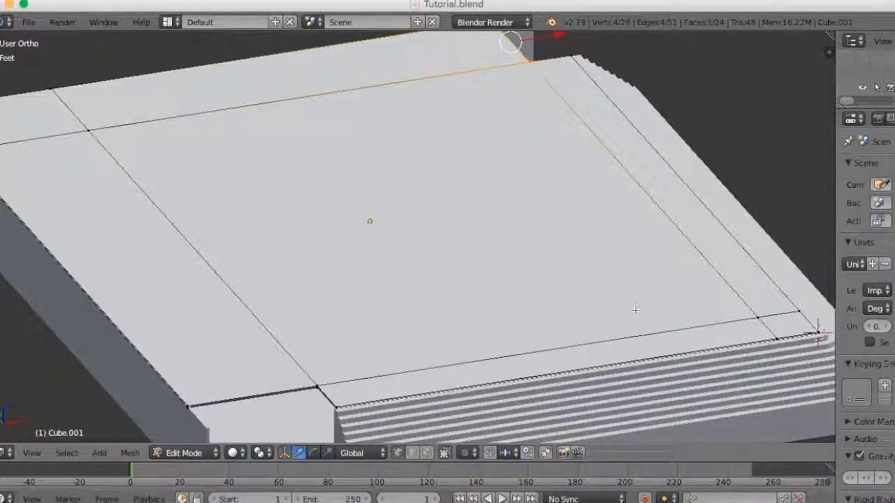
key("ctrl+Tab")
left_click(611, 323)
middle_click_drag(532, 318, 565, 219, "shift")
scroll(575, 275, "up", 4)
middle_click_drag(549, 297, 645, 218, "shift")
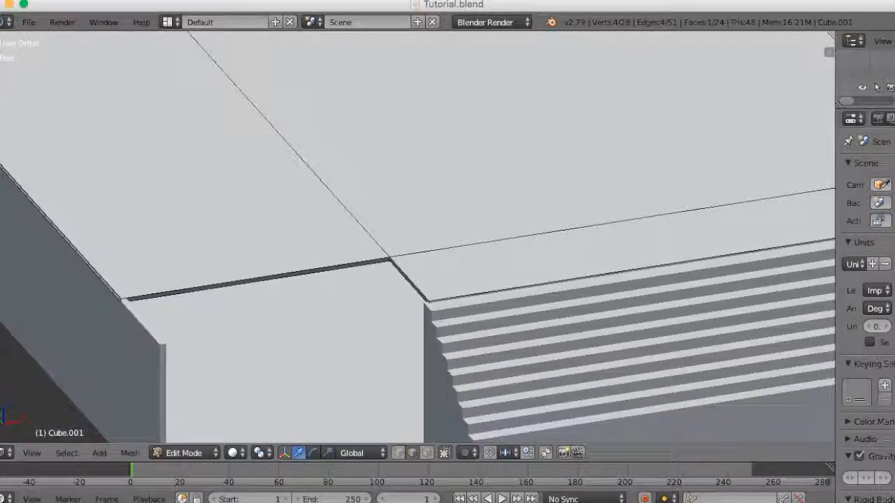
scroll(418, 293, "up", 3)
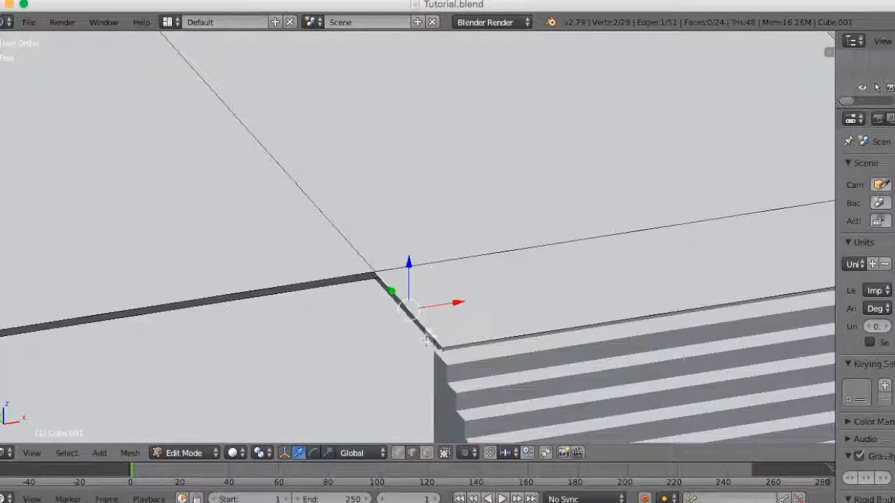
right_click(434, 346, "shift")
right_click(247, 298, "shift")
right_click(246, 290, "shift")
scroll(437, 340, "down", 4)
scroll(462, 339, "up", 2)
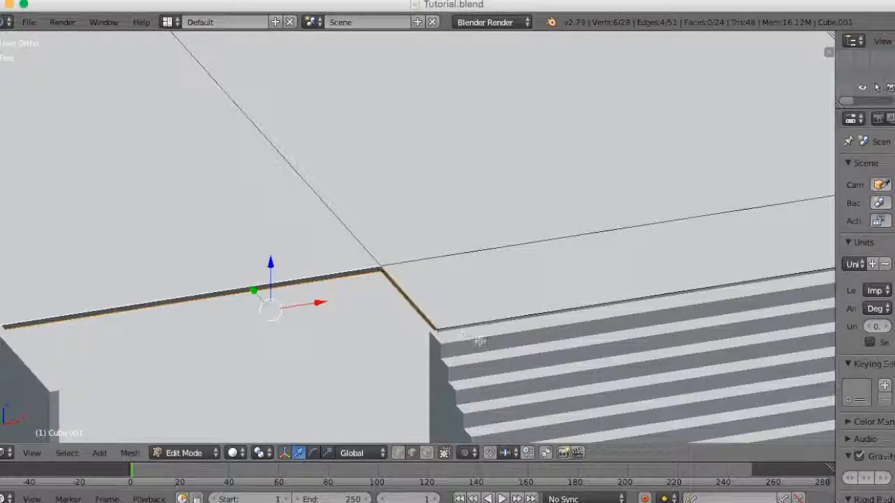
key("space")
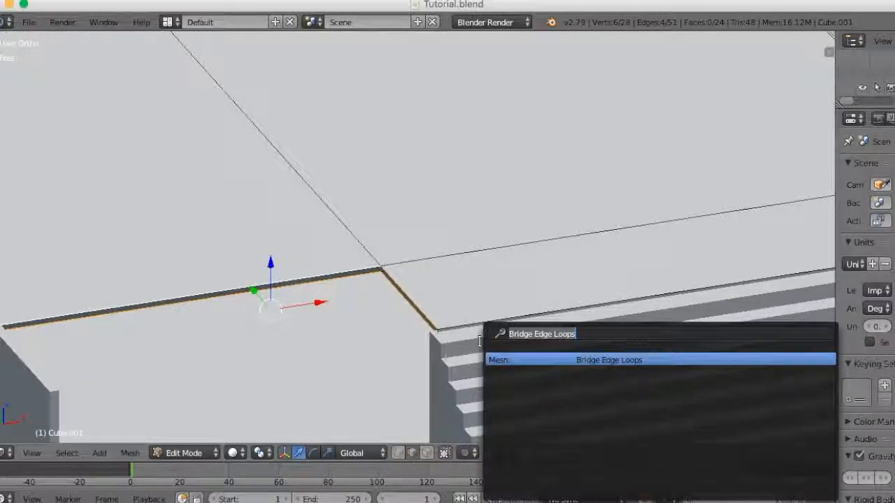
left_click(619, 360)
- Return to Object Mode and examine the slab's cut corners at both ends of the wraparound stairs
mouse_move(445, 371)
middle_mouse_down()
mouse_move(477, 359)
mouse_move(450, 368)
middle_mouse_up()
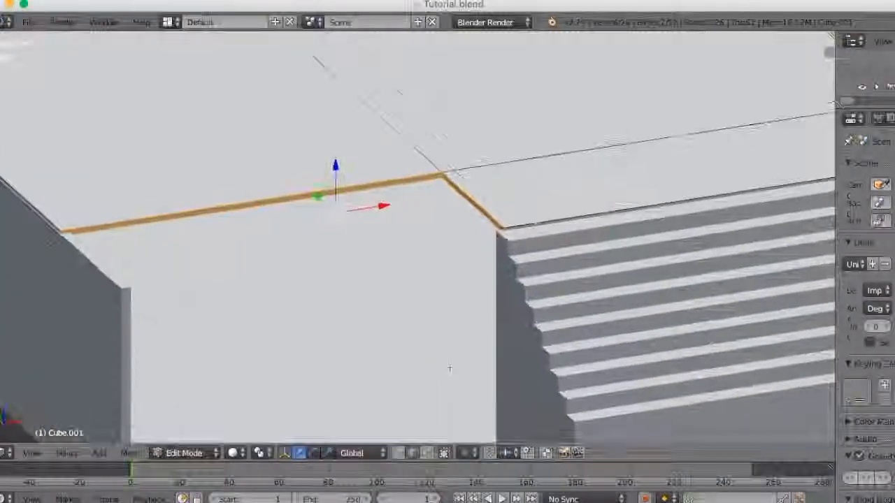
scroll(452, 370, "down", 4)
scroll(451, 370, "down", 2)
key("Tab")
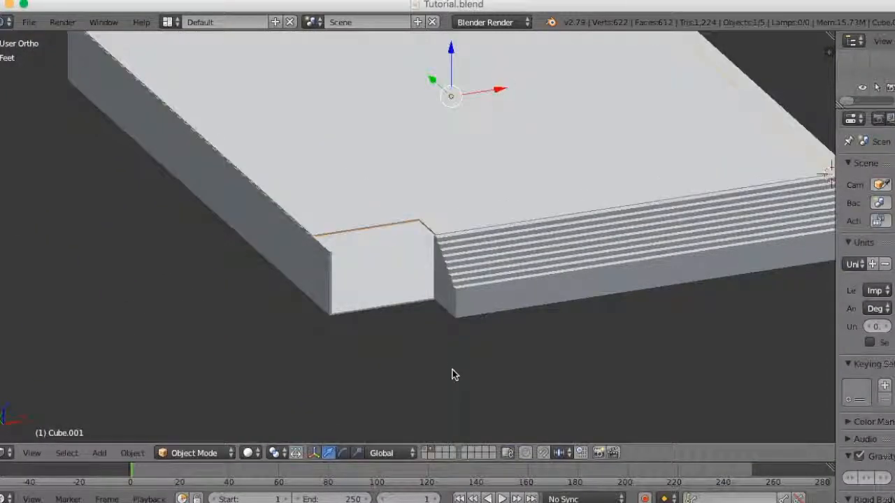
scroll(453, 373, "down", 3)
middle_click_drag(503, 363, 531, 369)
scroll(533, 360, "up", 8)
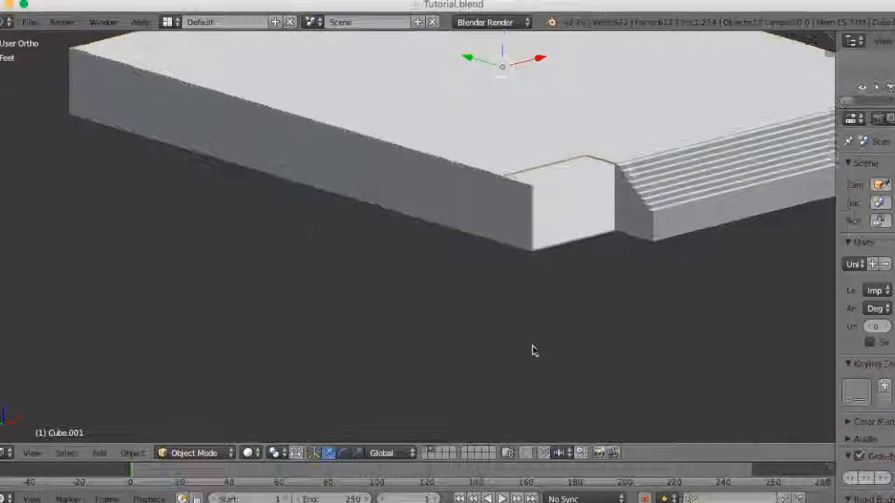
middle_click_drag(526, 329, 391, 374)
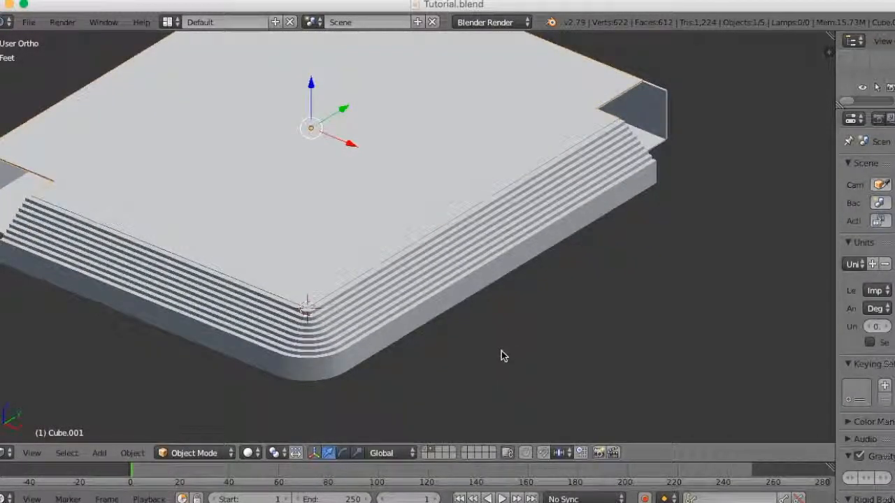